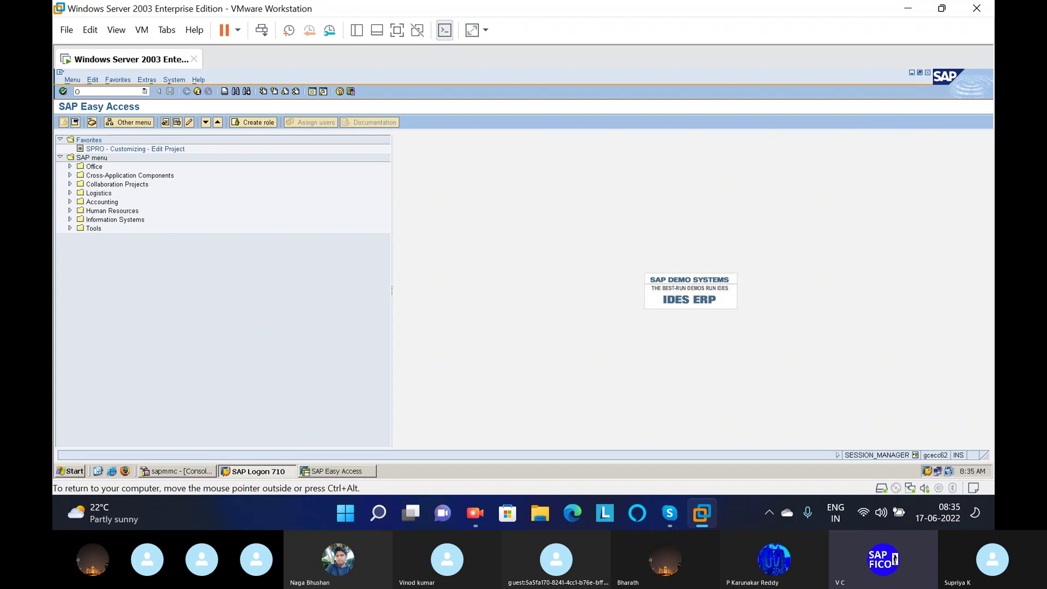
Open the terms of payment configuration with transaction OBB8 and start a new entry.
text(BB8)
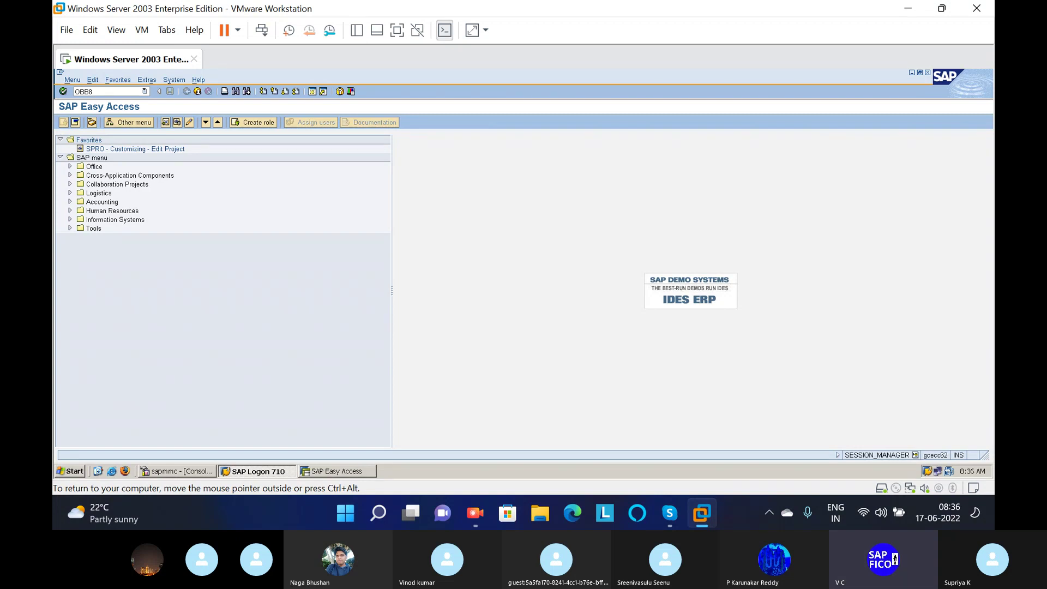
key(Return)
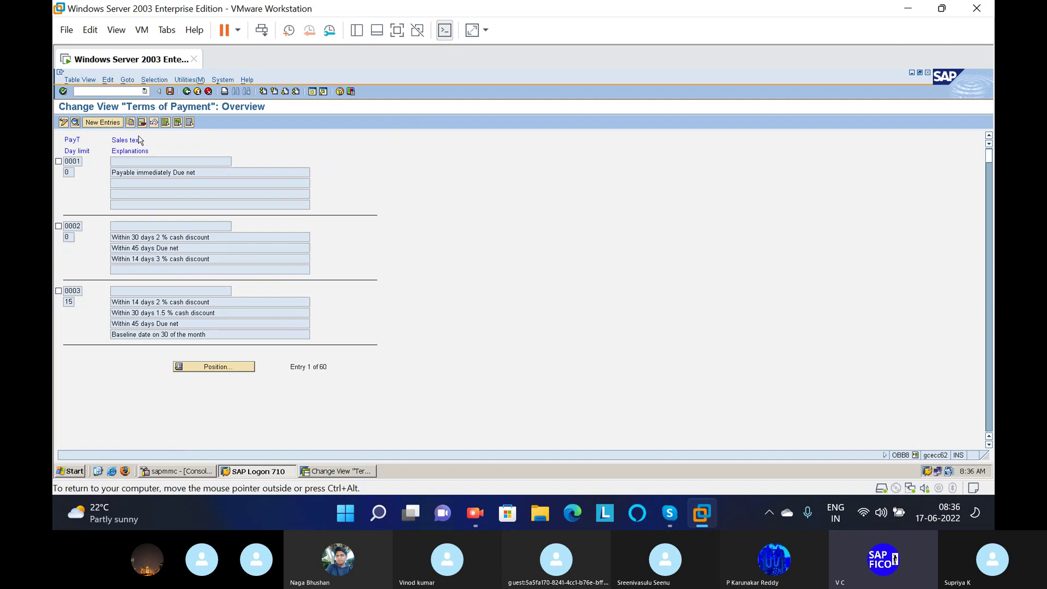
click(102, 122)
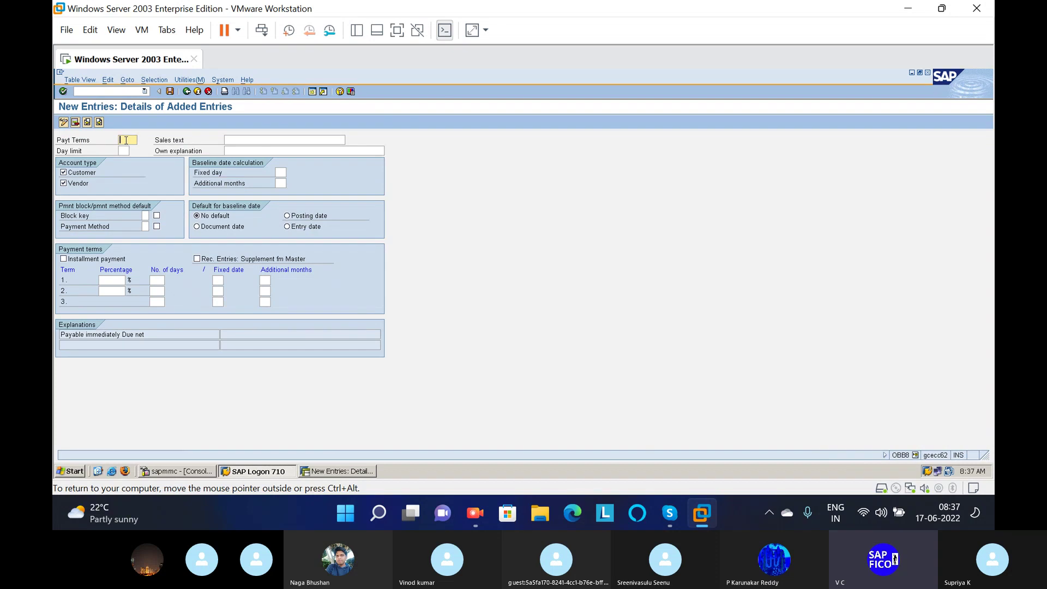
Enter SUPR as the key of the new payment terms.
text(N)
text(R)
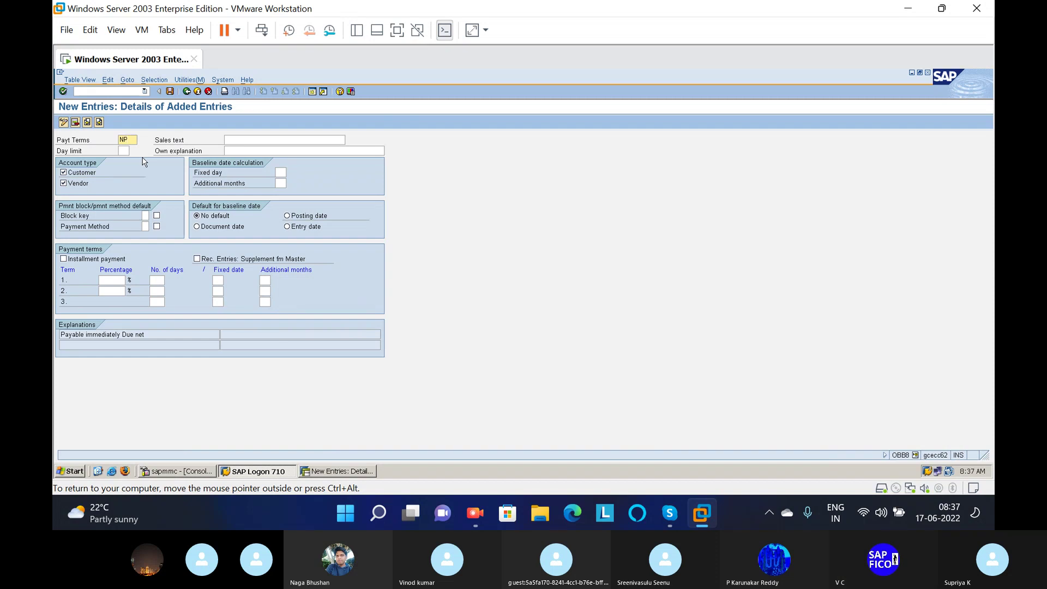
key(BackSpace)
key(BackSpace)
text(SUPR)
Enter "PAYMENT TERMS FOR VENDORS" as the sales text of the payment terms.
click(248, 140)
text(PAY)
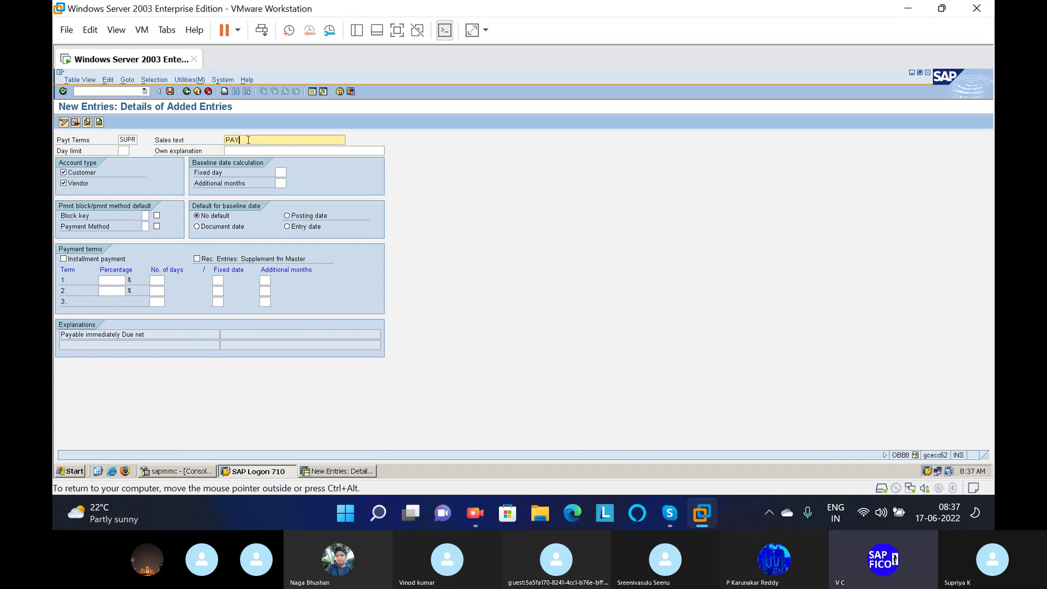
text(MENT TER)
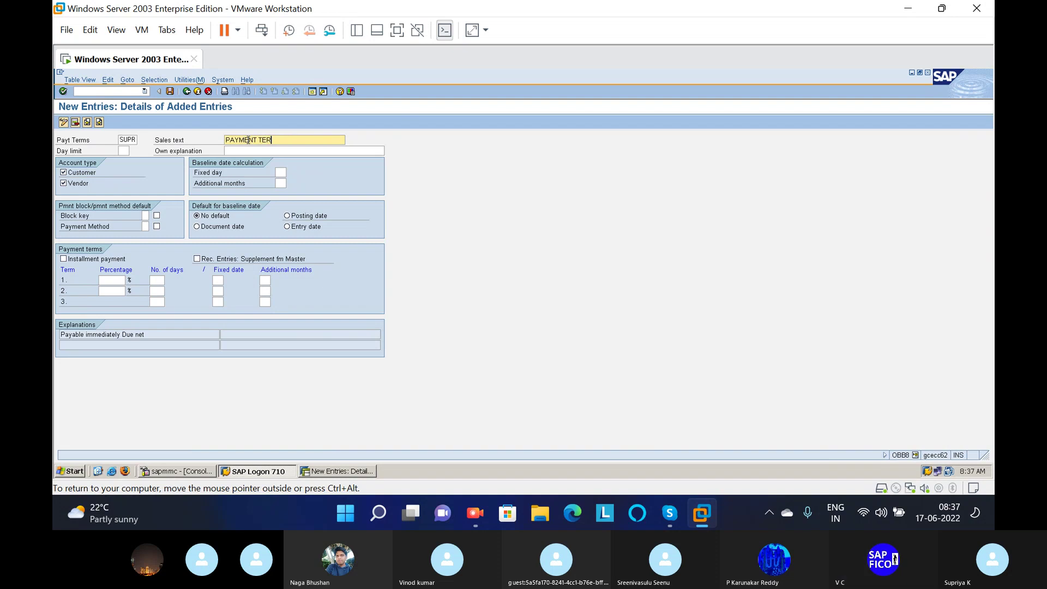
text(MS FOR ')
text(ENDO)
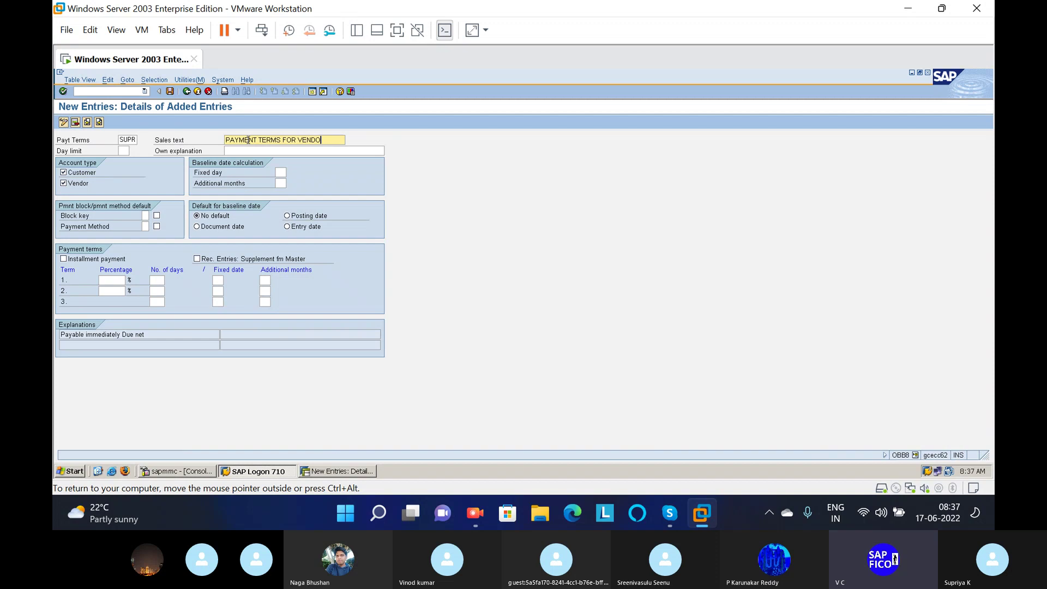
text(RS)
Enter "10 DAYS 3%, 20 DAYS 2%, 30 DAYS 0%" as the own explanation of the payment terms.
click(283, 152)
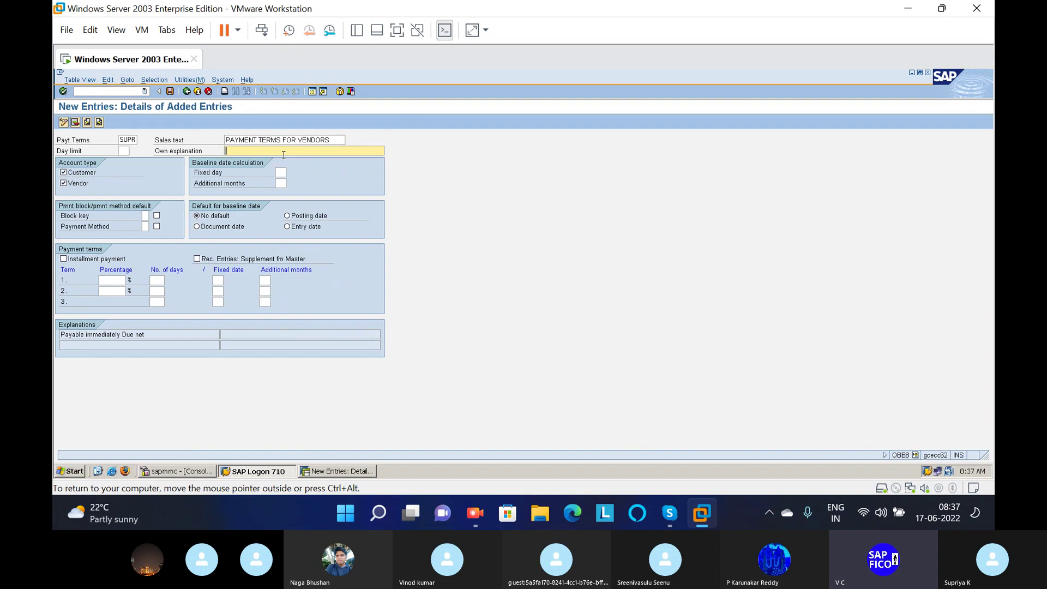
text(10 DA)
key(BackSpace)
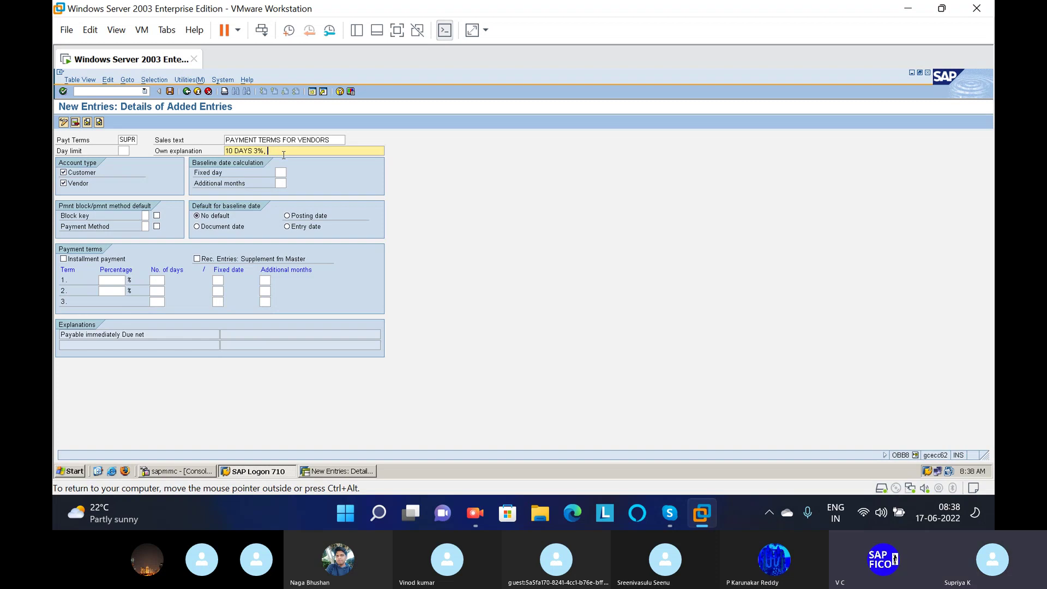
text(2)
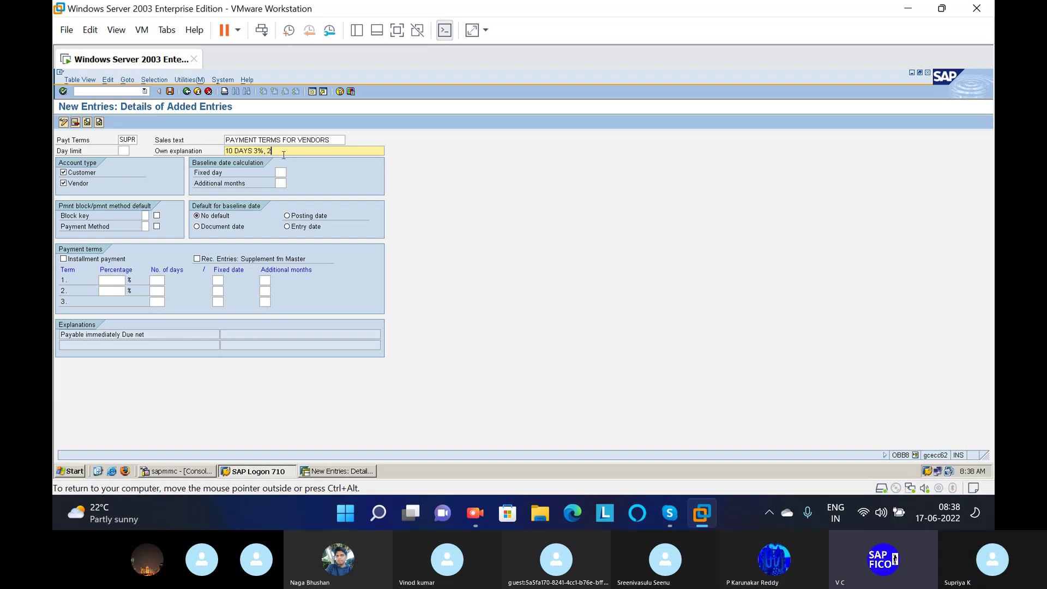
text(0 DAYS @)
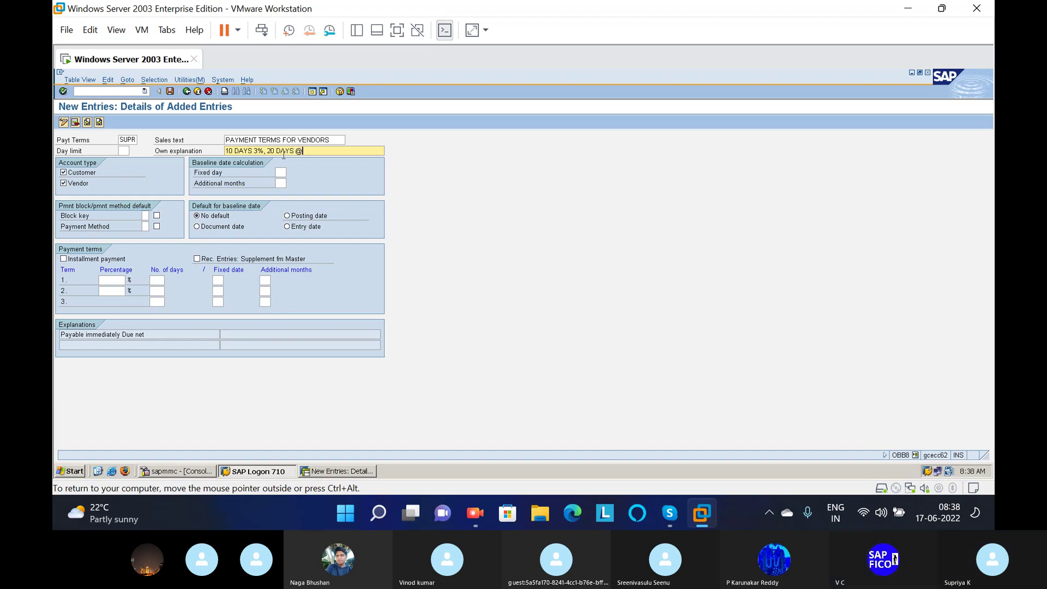
key(BackSpace)
text(2%, )
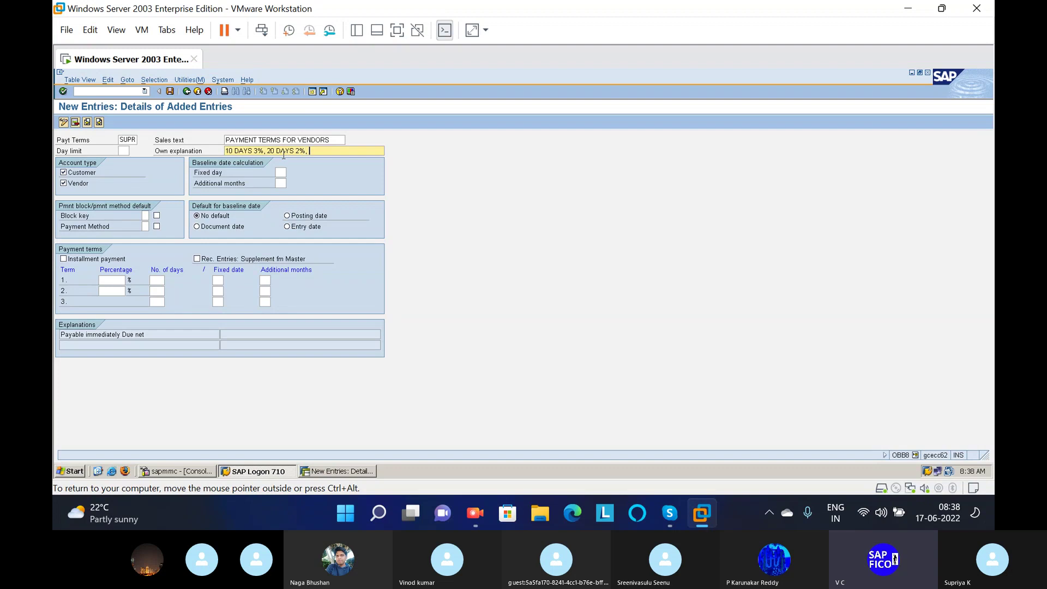
text(30 DAYS)
text(0%)
click(123, 151)
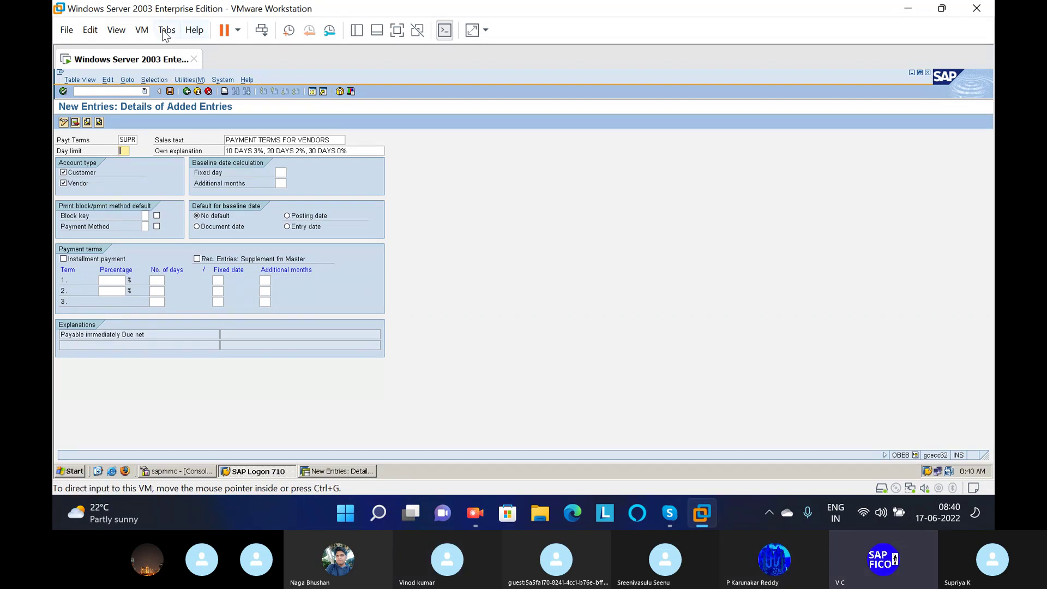
click(118, 33)
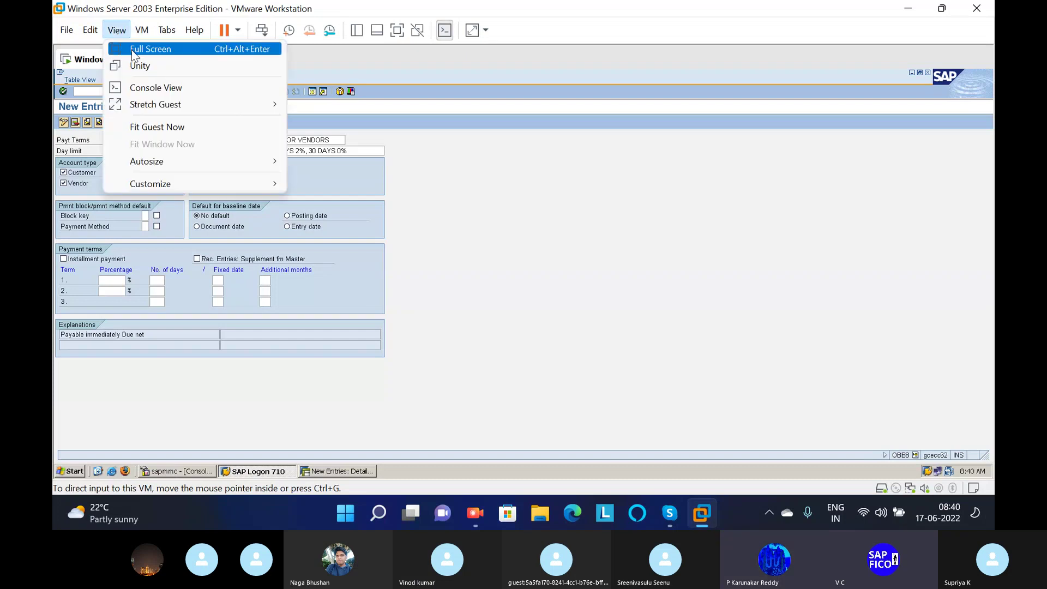
click(132, 50)
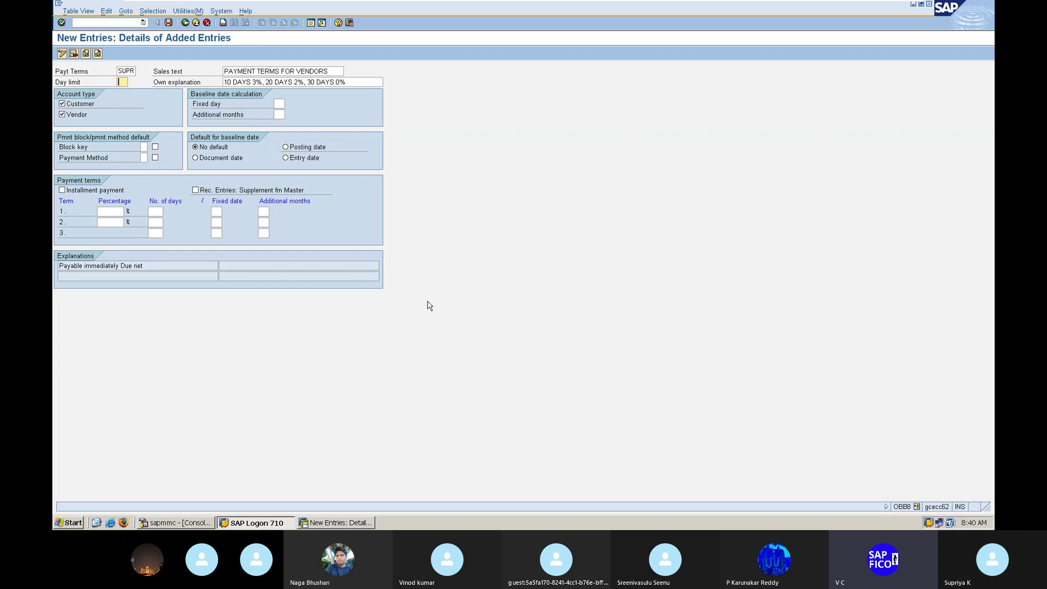
click(89, 12)
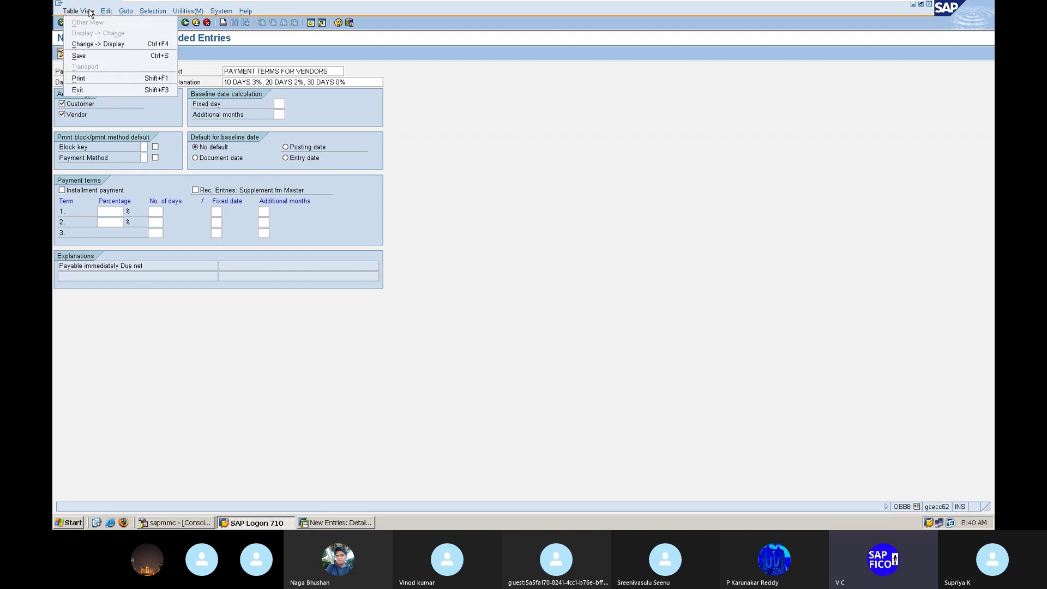
mouse_move(106, 11)
click(456, 93)
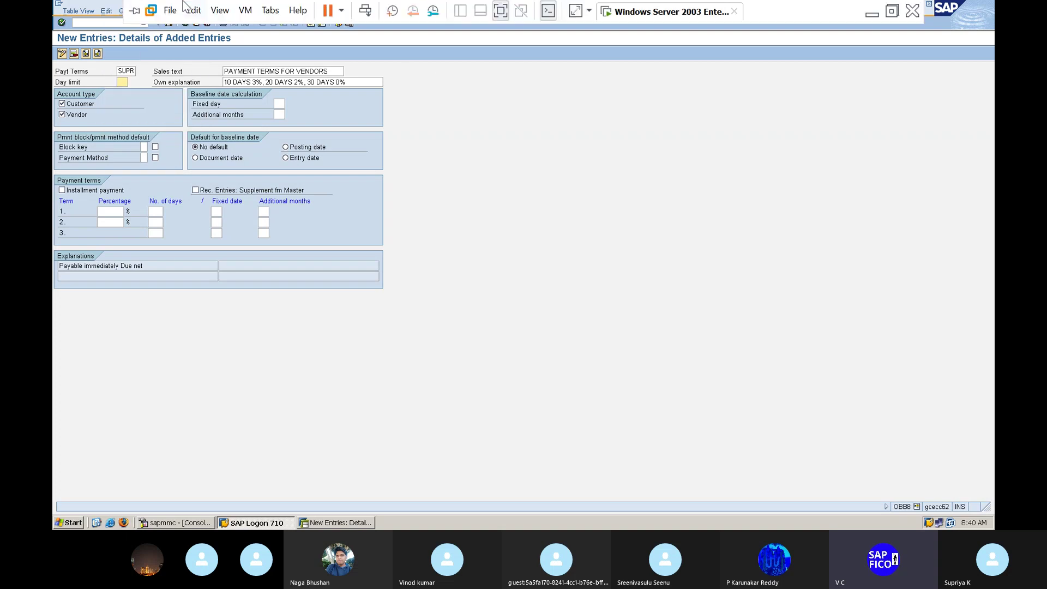
click(220, 12)
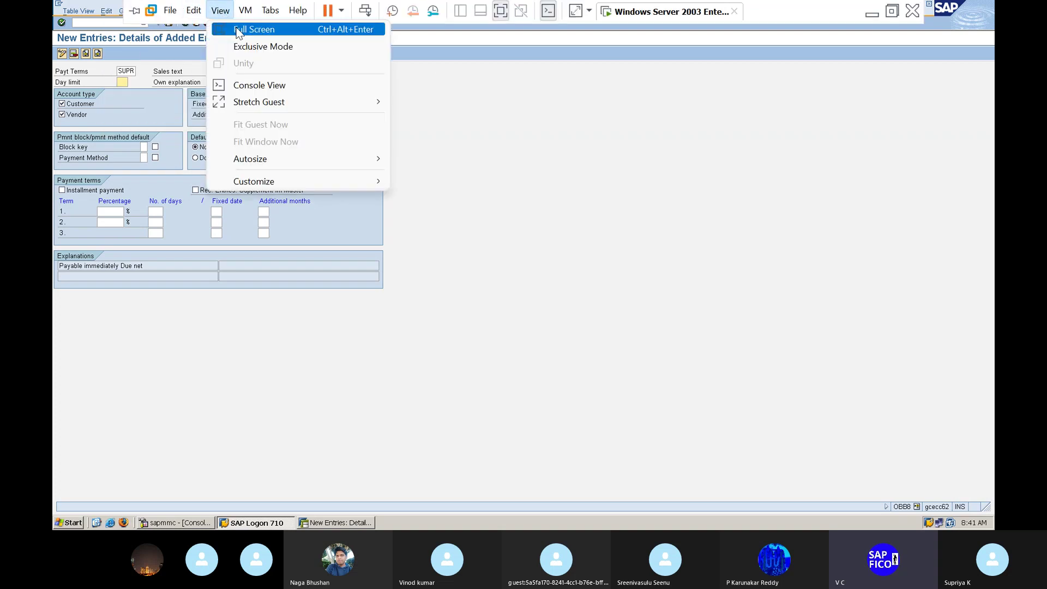
click(238, 30)
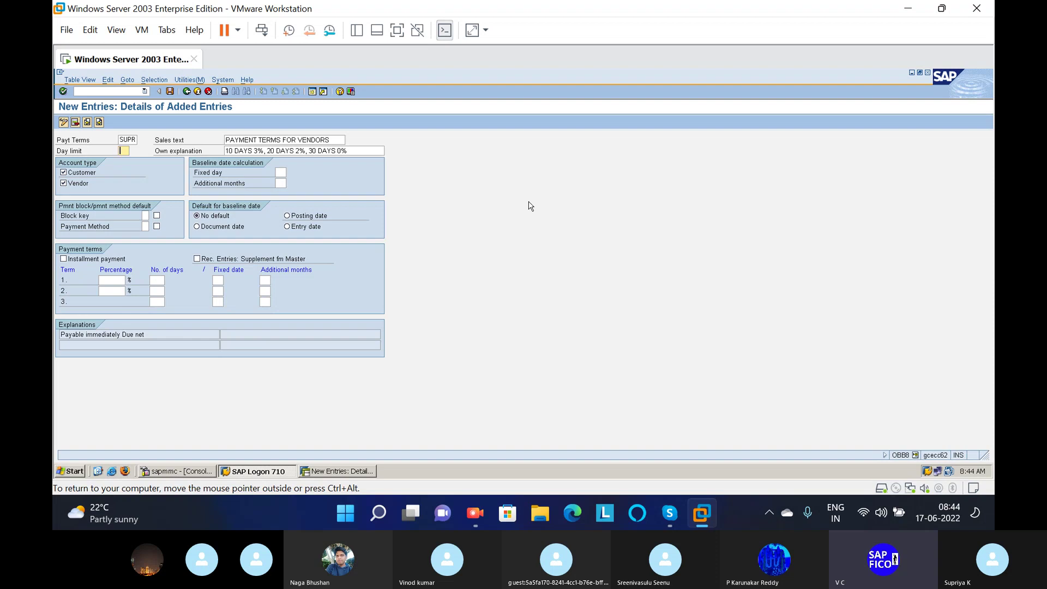
Default the baseline date to the document date and set terms of 3% for 10 days, 2% for 20 days and 30 days without discount.
click(200, 227)
click(111, 282)
key(Tab)
text(10)
key(Tab)
key(Tab)
key(Tab)
key(Tab)
text(20)
key(Tab)
key(Tab)
key(Tab)
text(30)
key(Return)
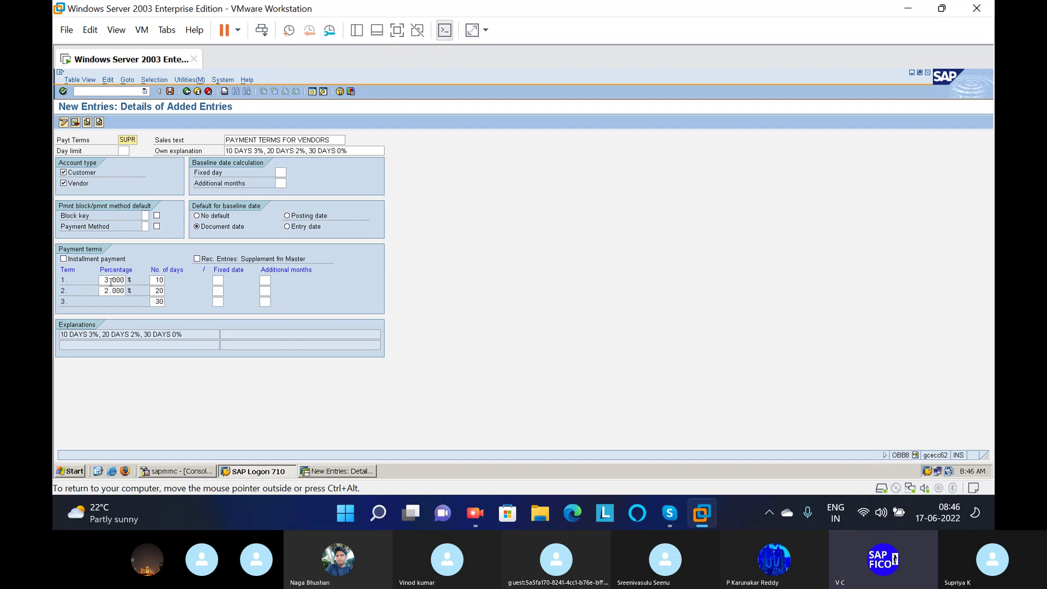
Save the new payment terms under the proposed customizing request.
click(170, 92)
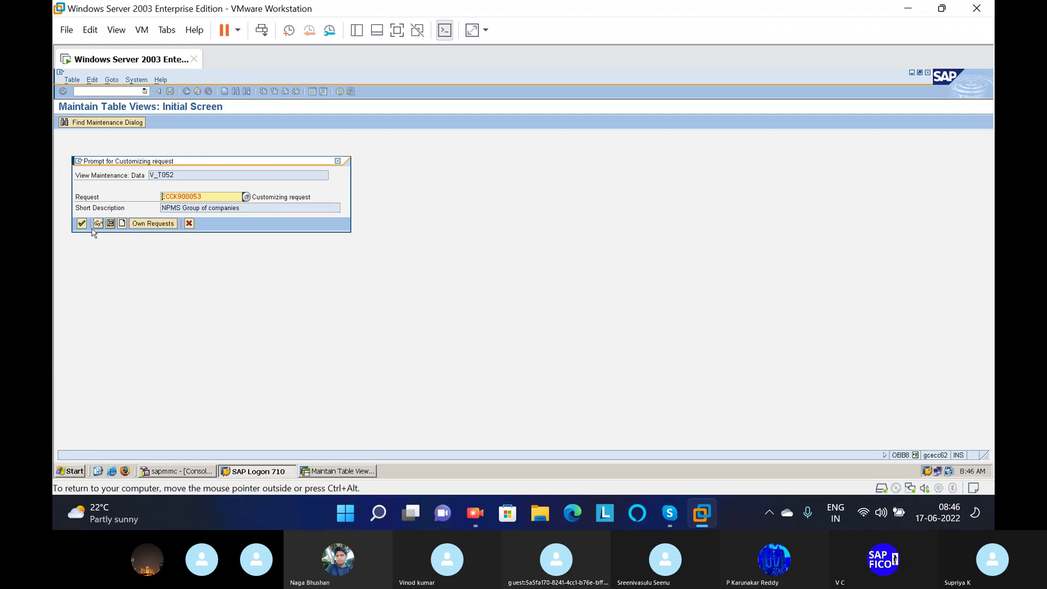
click(82, 223)
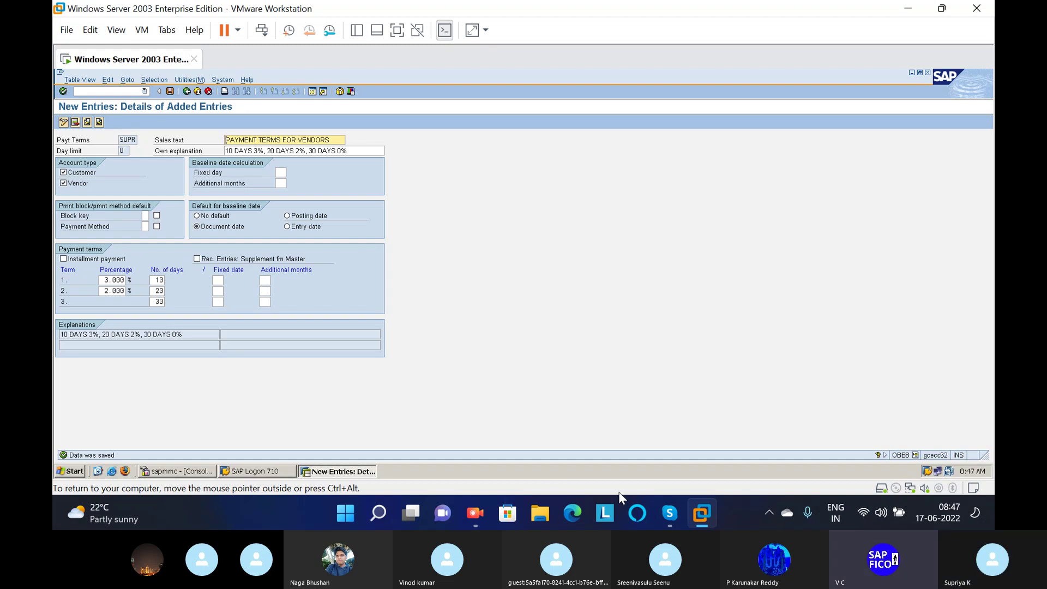
Switch to Skype to check the list of vendor payment terms configuration steps, and return to the VMware virtual machine.
click(669, 513)
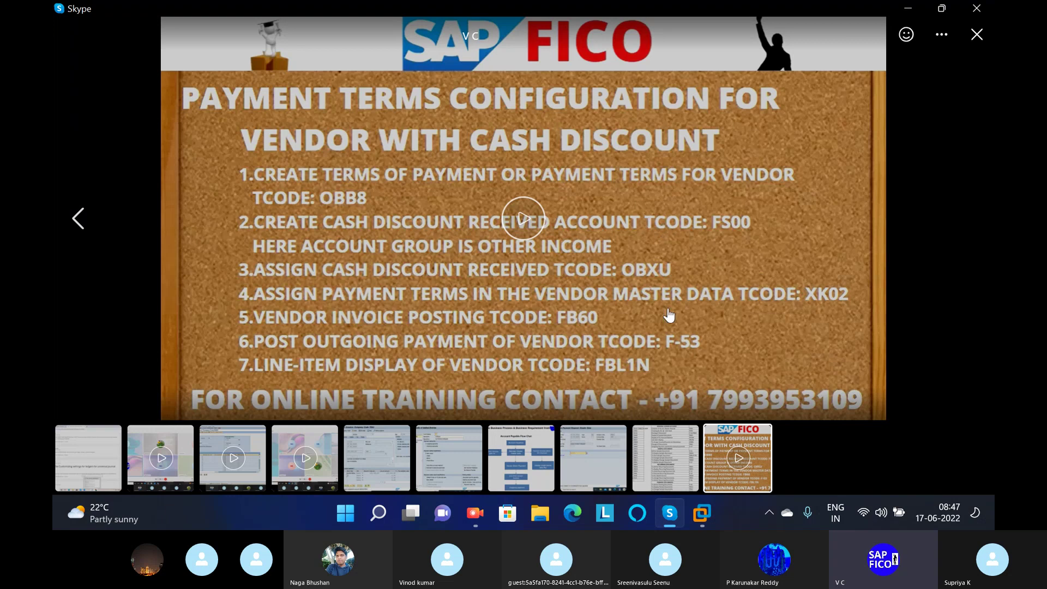
mouse_move(702, 518)
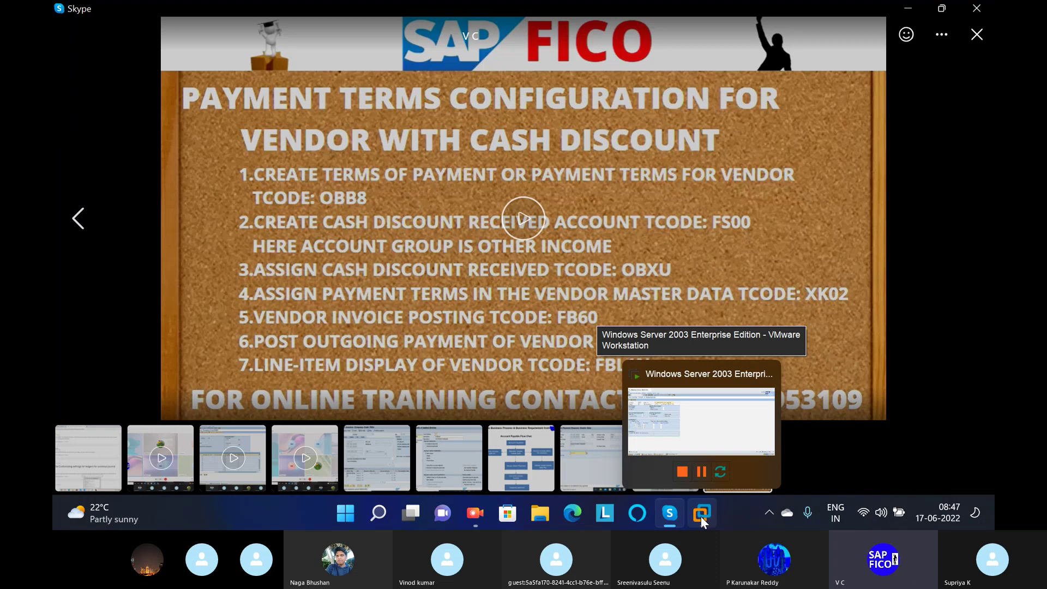
mouse_move(698, 424)
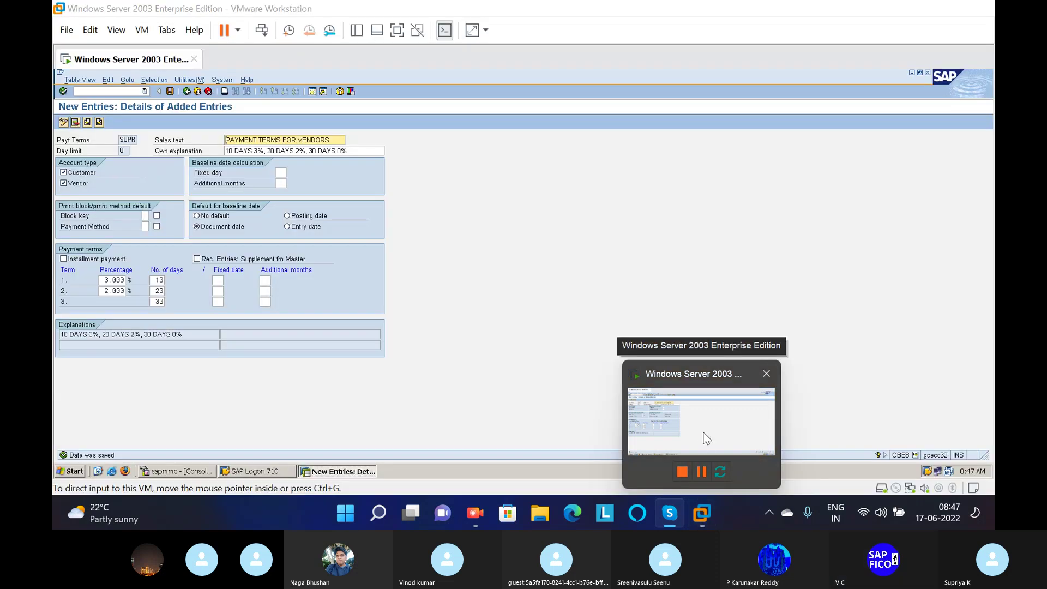
click(703, 433)
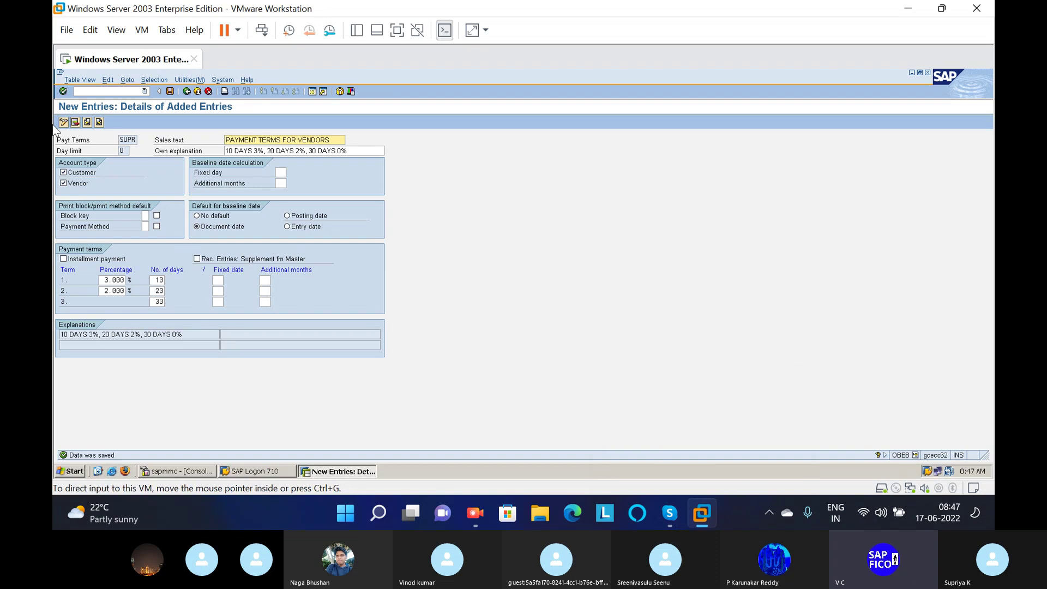
Go directly to central G/L account maintenance with transaction FS00.
click(101, 91)
text(/NFS00)
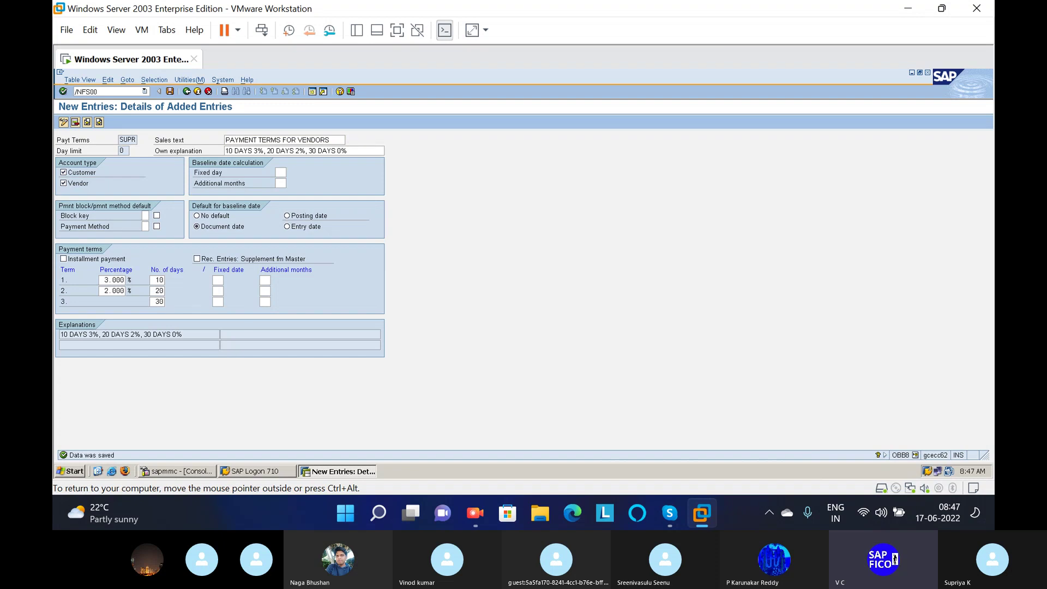
key(Return)
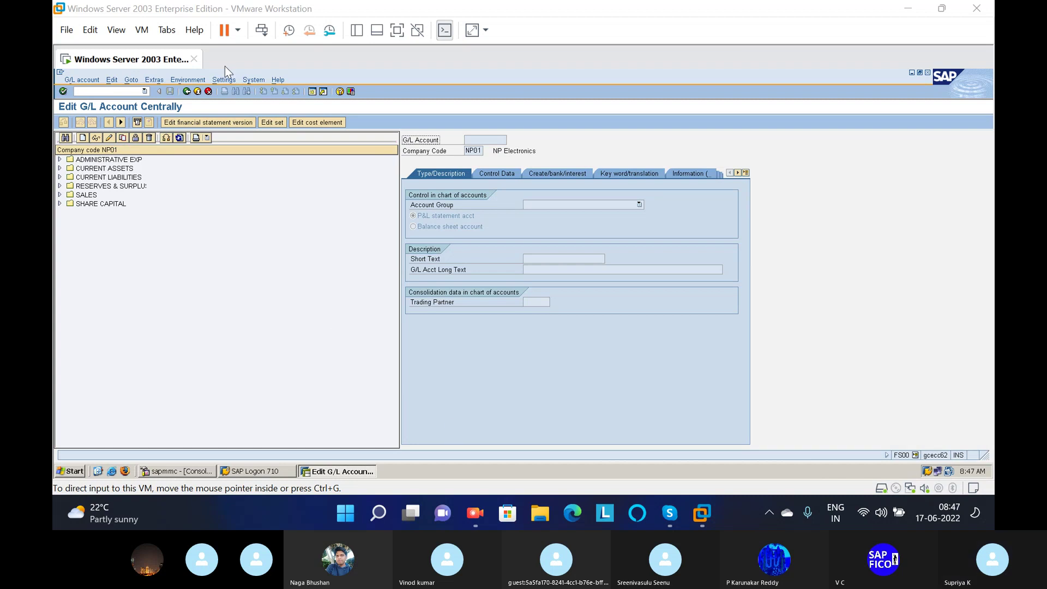
Open the G/L account groups with transaction OBD4 in a new session and position the list at chart of accounts NP01.
click(313, 92)
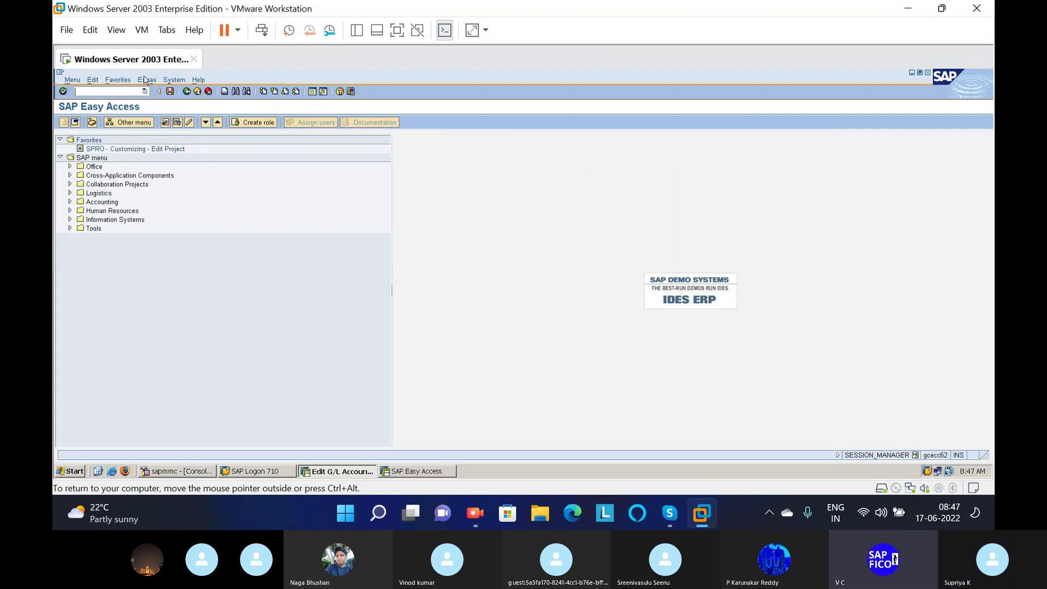
text(ON)
key(BackSpace)
text(BD4)
key(Return)
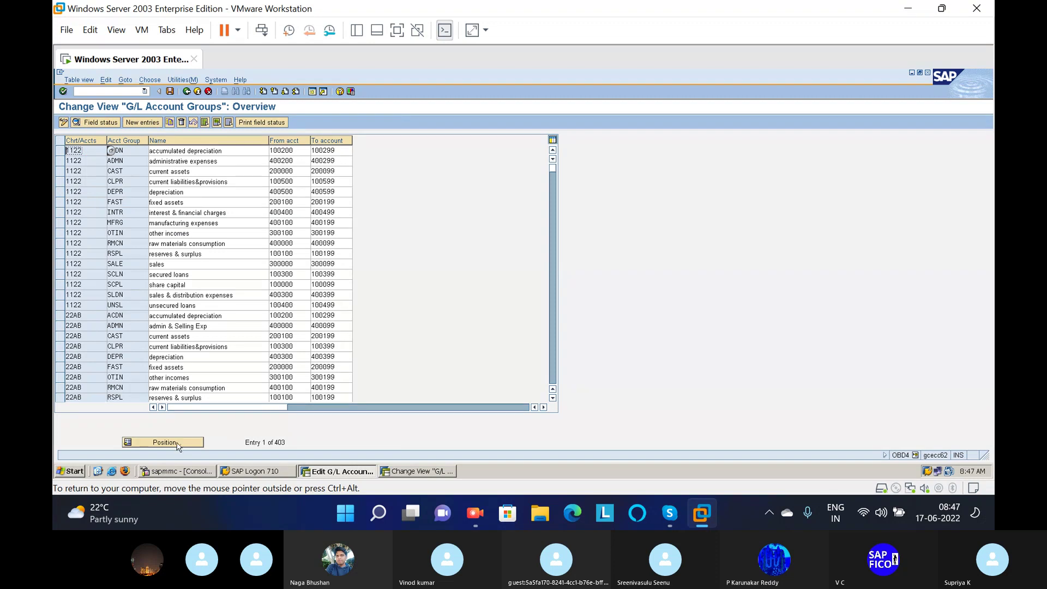
click(178, 442)
text(NP01)
key(Return)
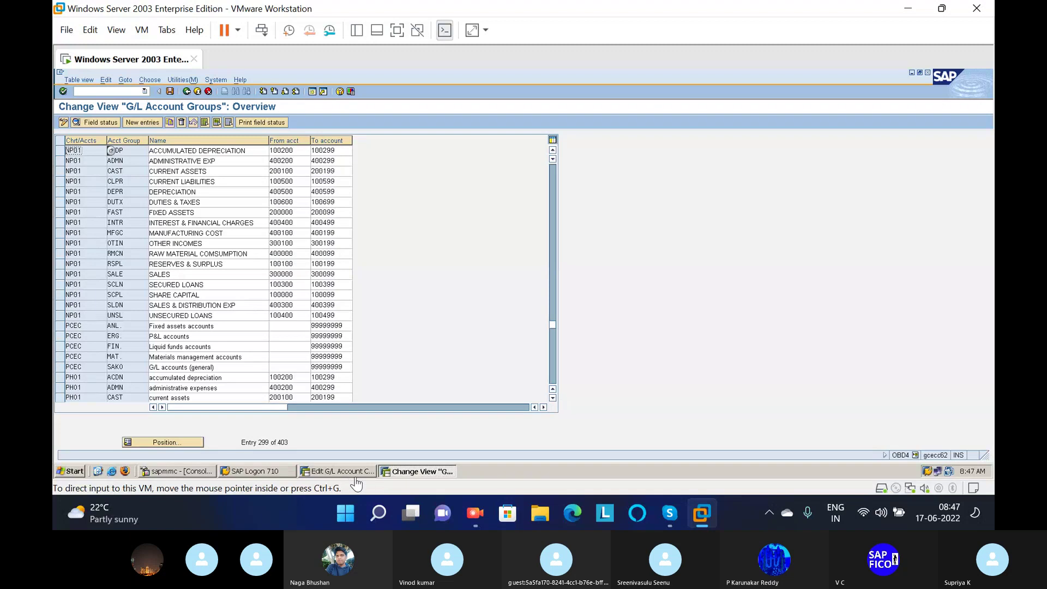
Return to the G/L account session and start creating G/L account 300100 in company code NP01.
click(340, 471)
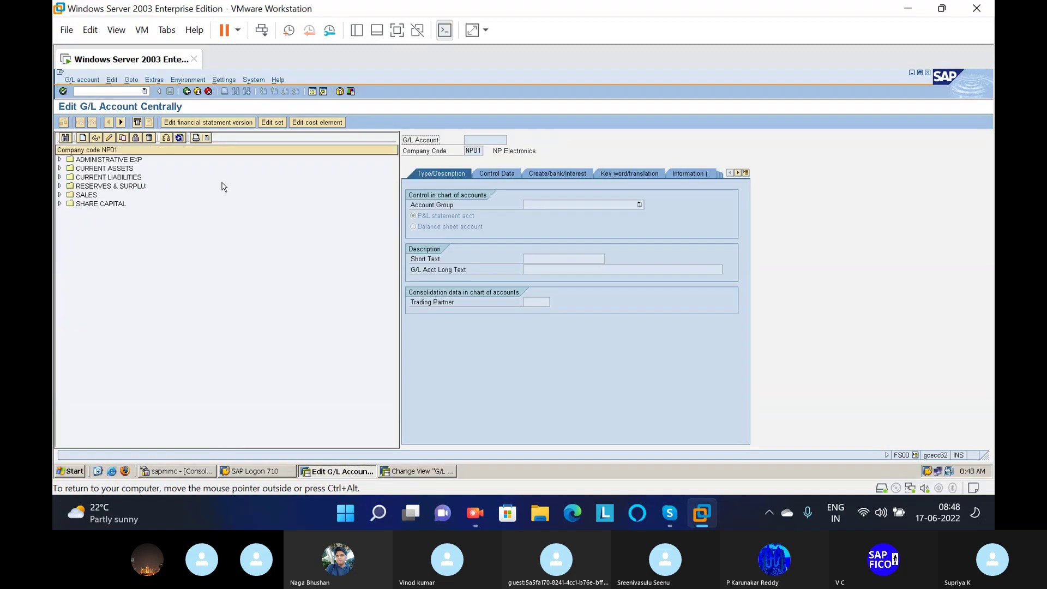
click(83, 138)
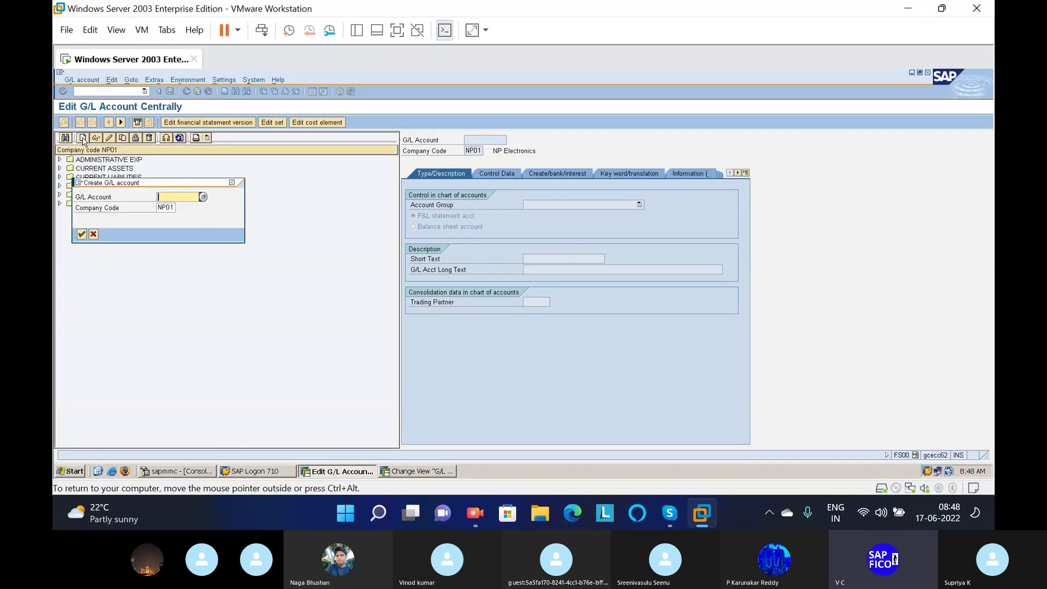
text(300100)
key(Return)
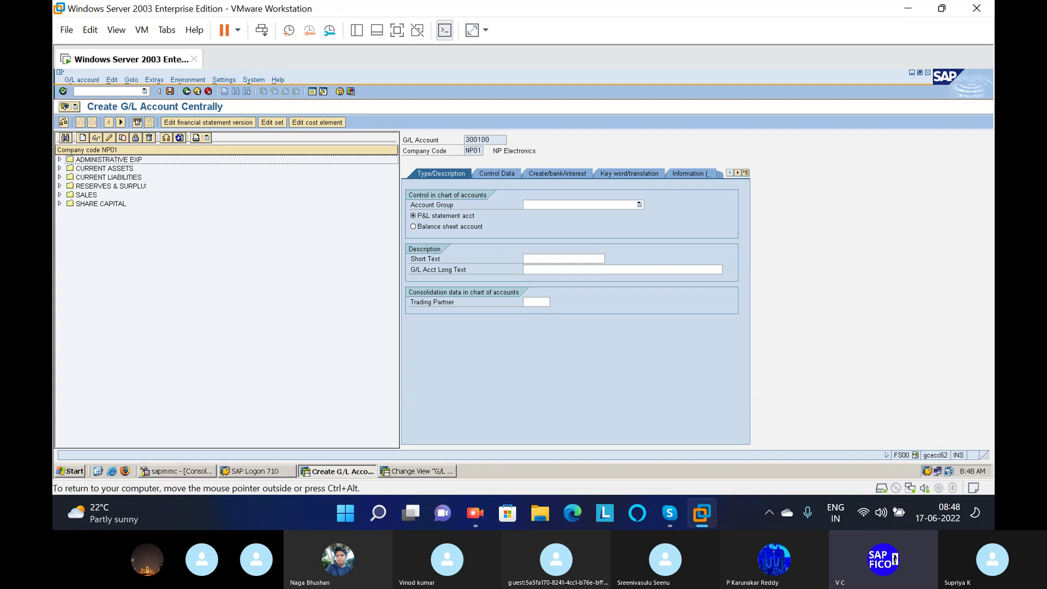
Set the account group to OTHER INCOMES, with short text "Cash dis received Ac" and long text "Cash discount received A/c".
click(607, 206)
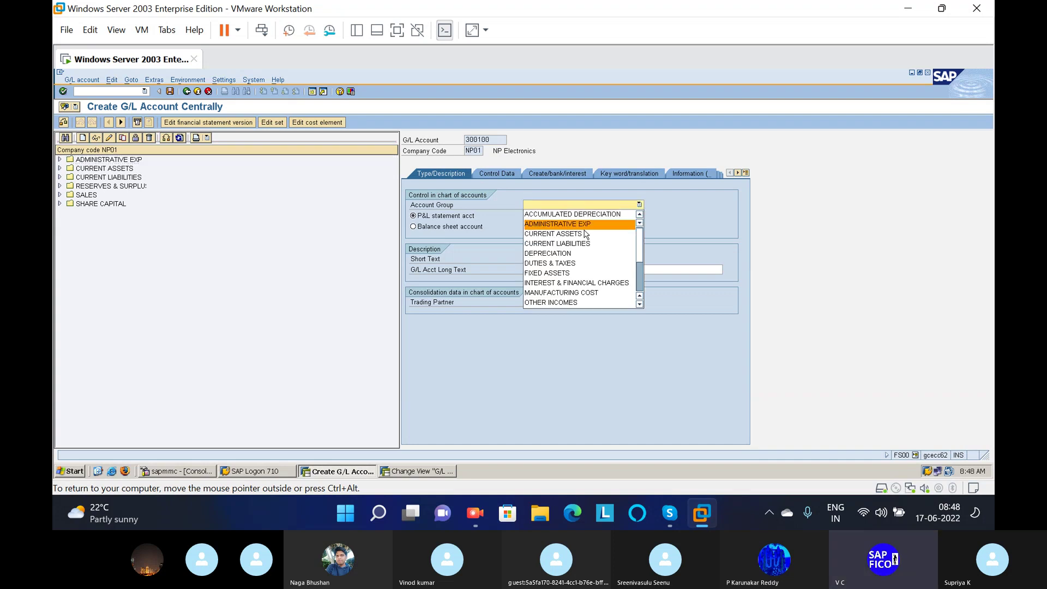
click(565, 303)
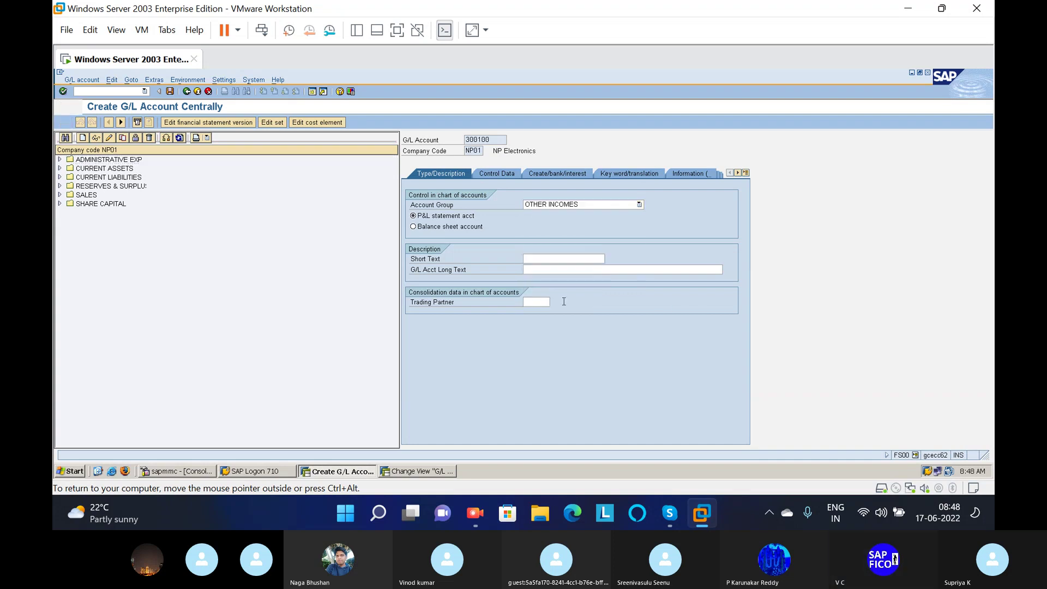
click(561, 255)
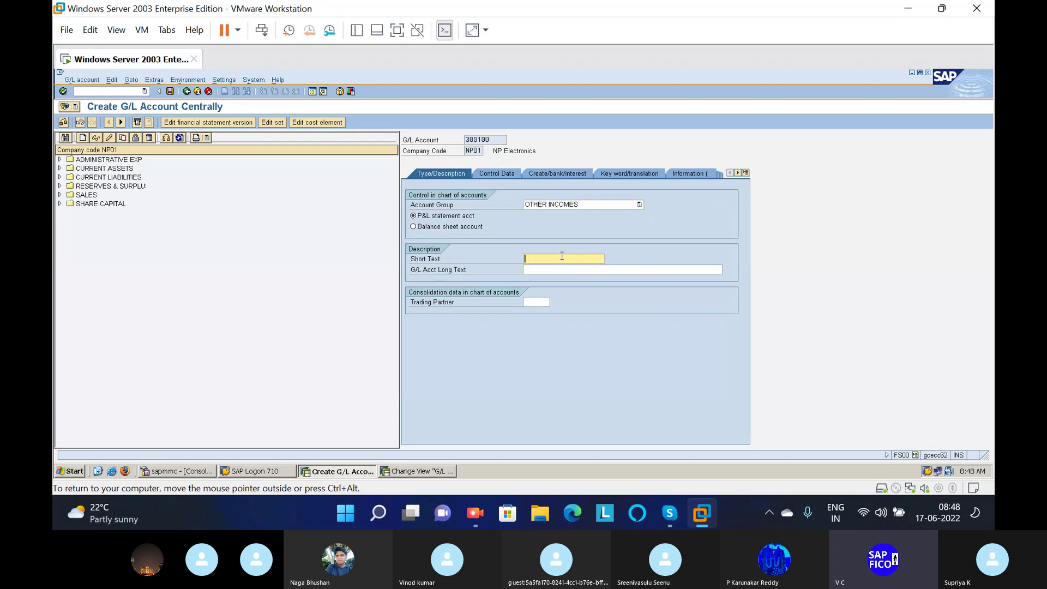
text(C)
text(ash discount )
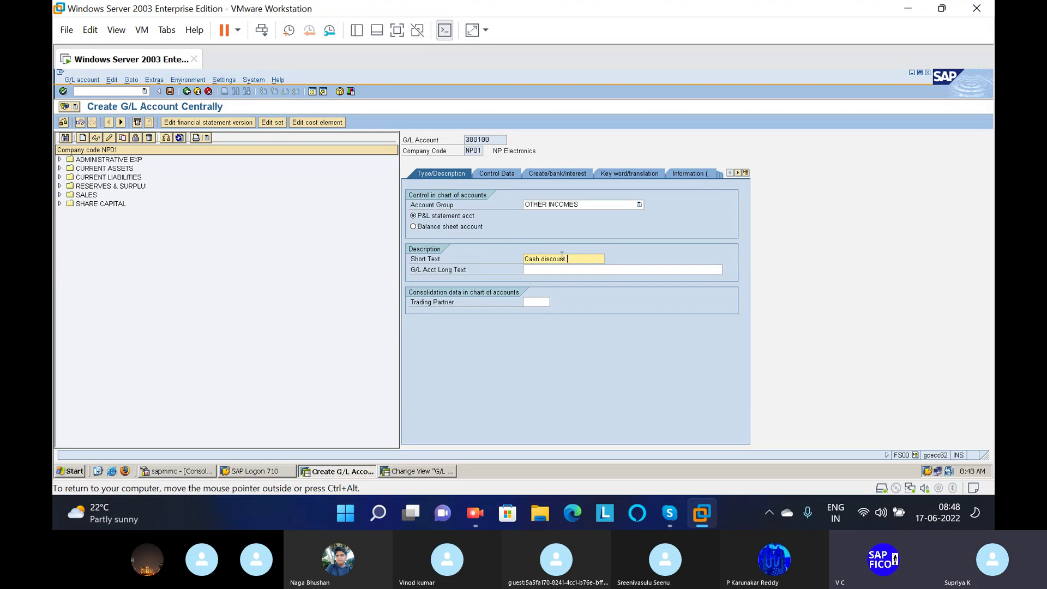
text(receiv)
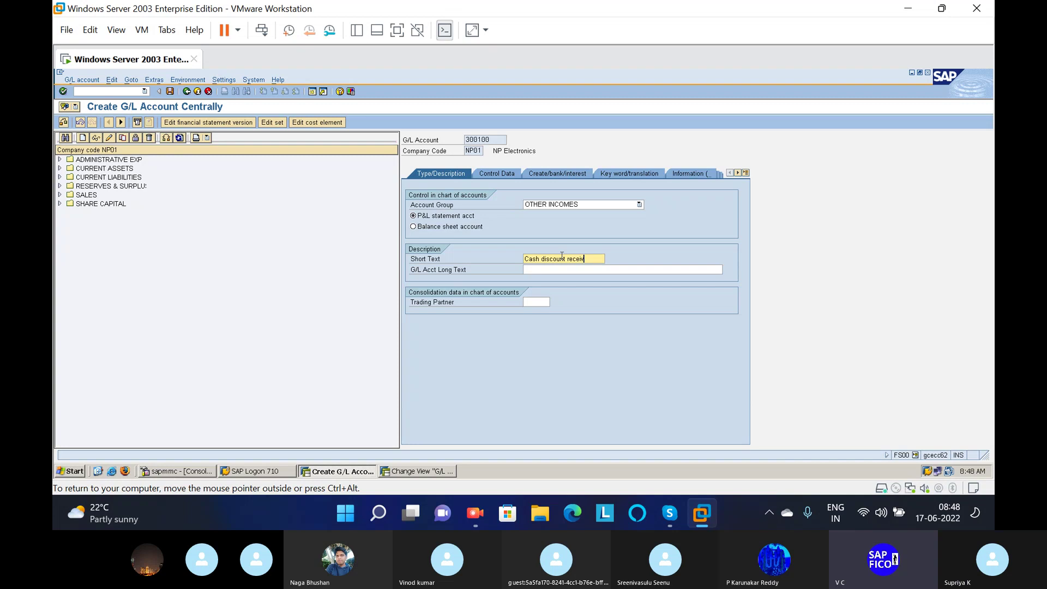
key(BackSpace)
key(BackSpace)
key(BackSpace)
key(BackSpace)
key(BackSpace)
key(BackSpace)
key(BackSpace)
key(BackSpace)
key(BackSpace)
key(BackSpace)
key(BackSpace)
key(BackSpace)
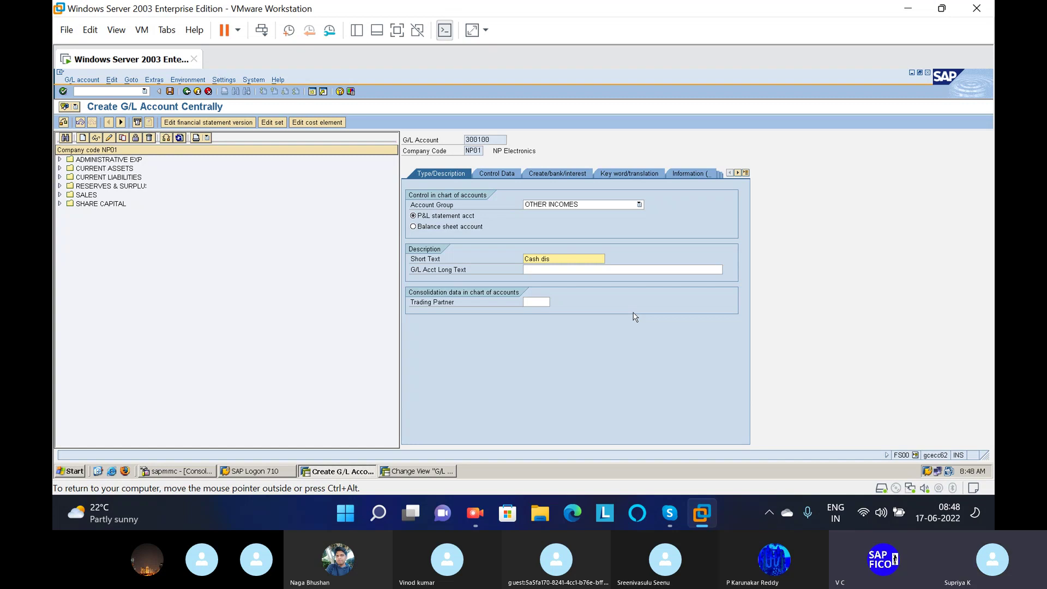
text(re)
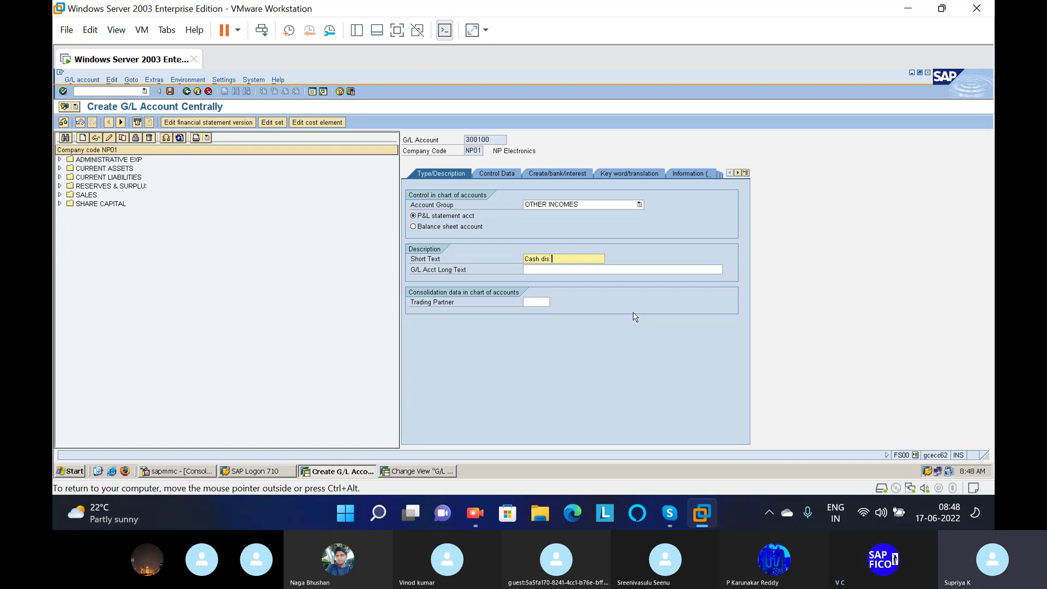
text(ceived A)
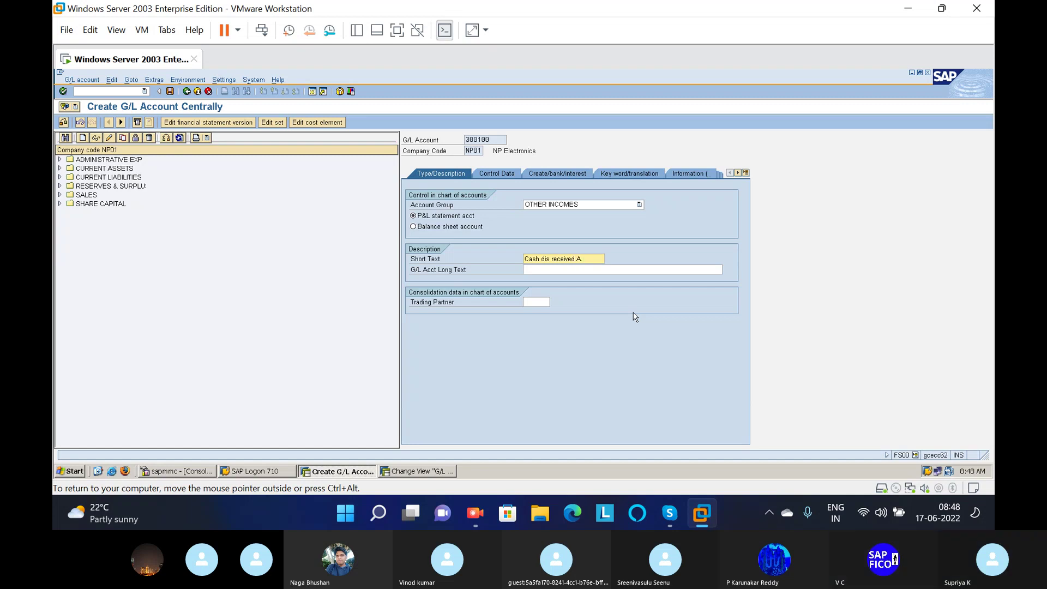
text(c)
key(Tab)
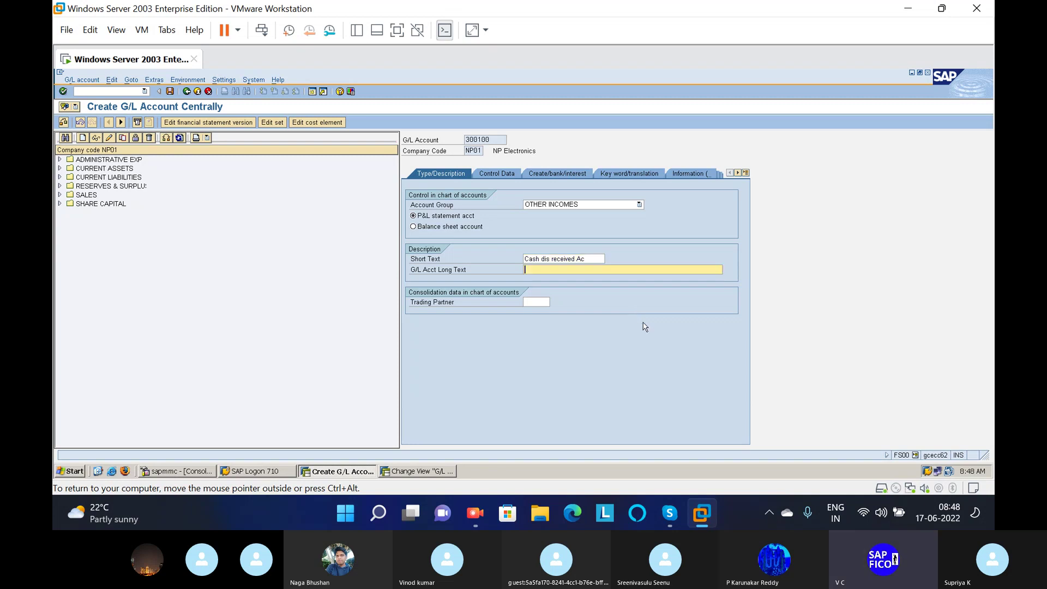
text(Cash)
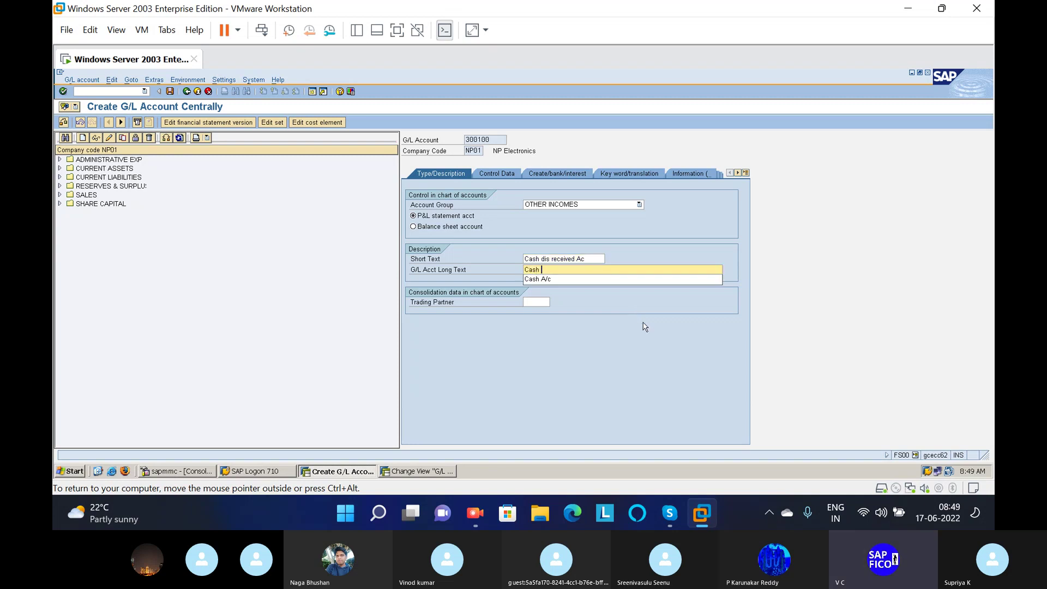
text( discount received A/c)
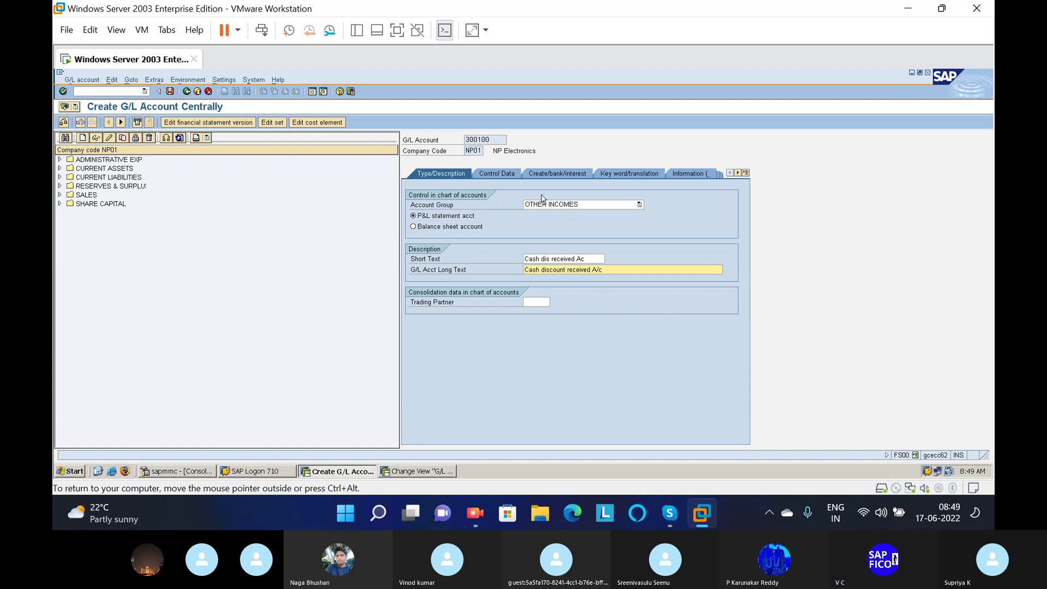
In the account's control data, enable line item display with sort key 001 and keep Only balances in local crcy off.
click(506, 176)
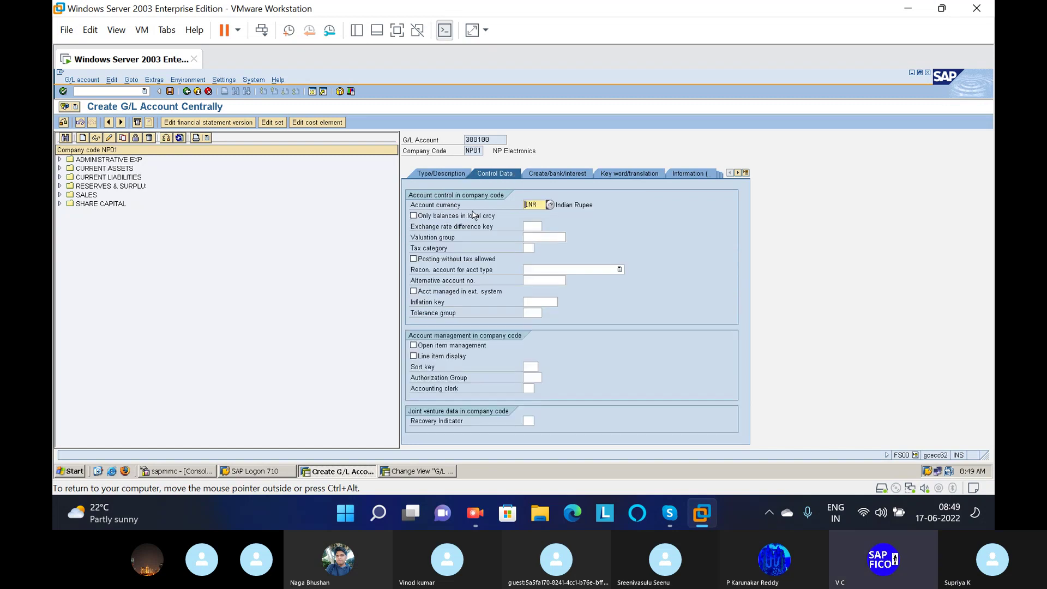
click(466, 218)
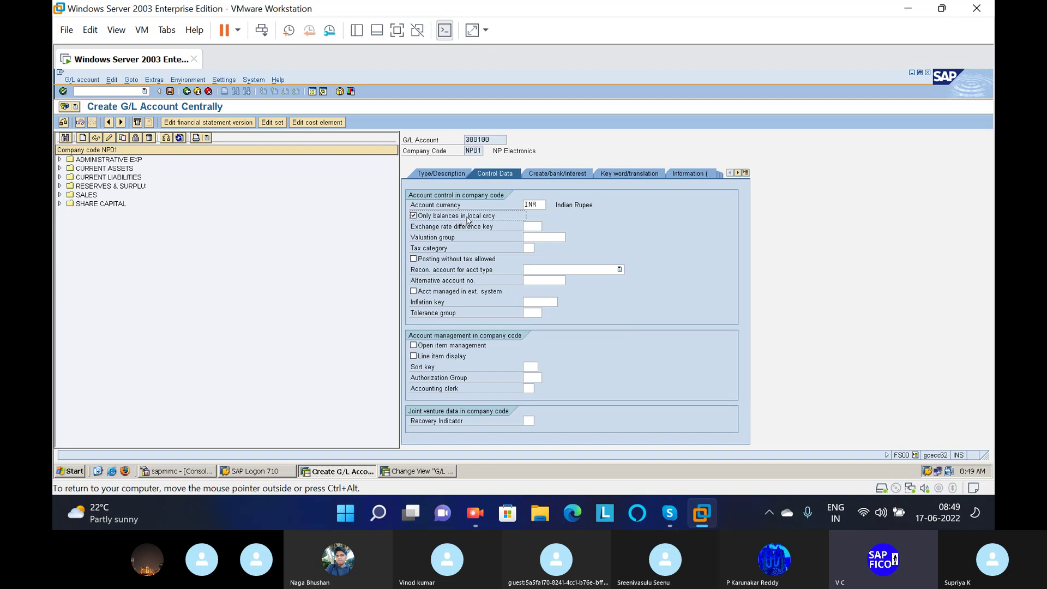
click(452, 357)
click(529, 367)
text(001)
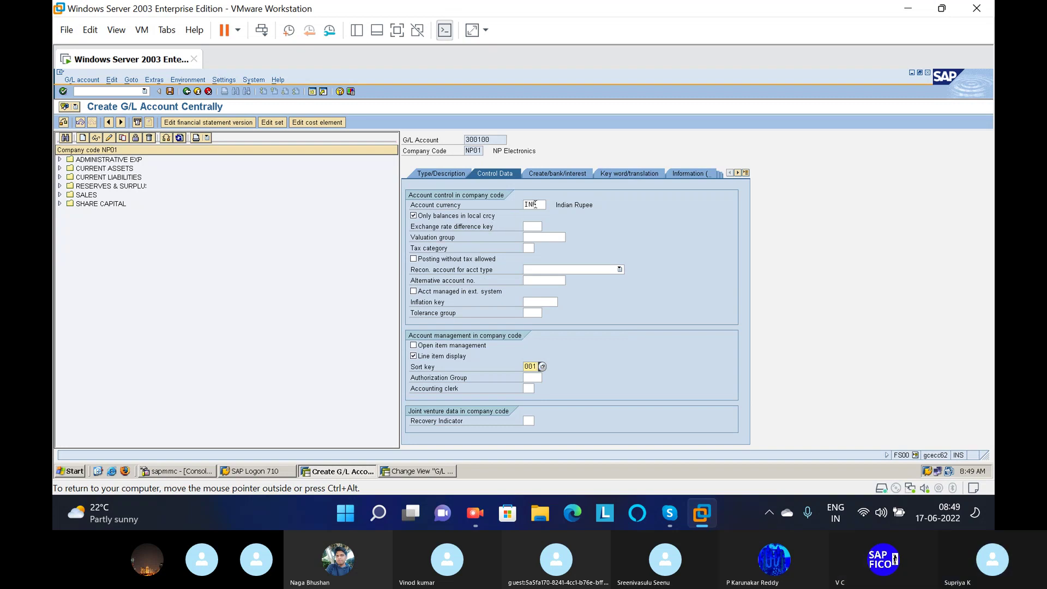
click(439, 219)
click(438, 219)
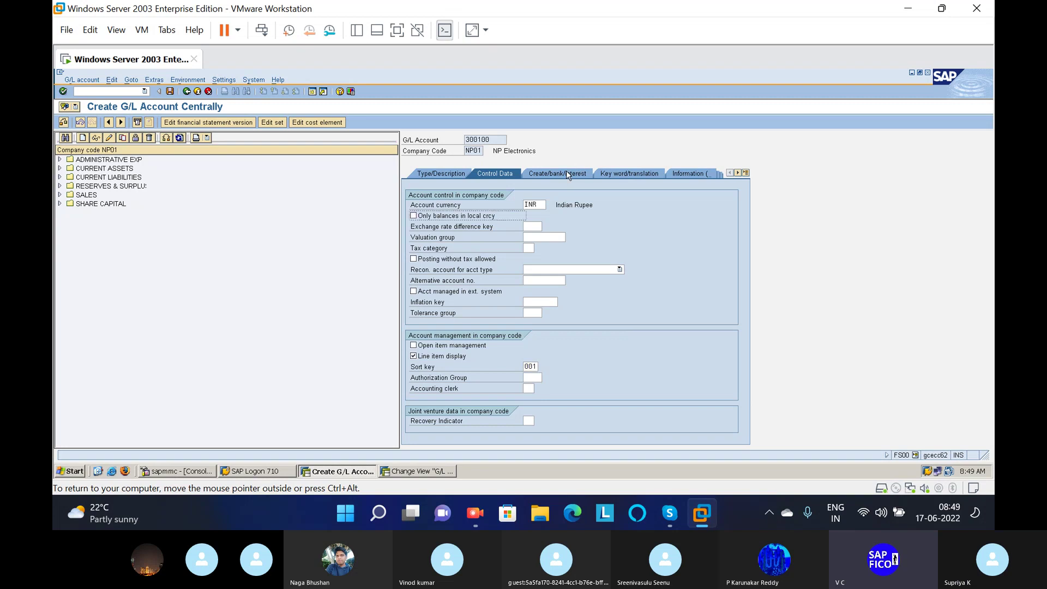
Set the field status group to G001, restrict the account to automatic postings only, and save the G/L account.
click(568, 175)
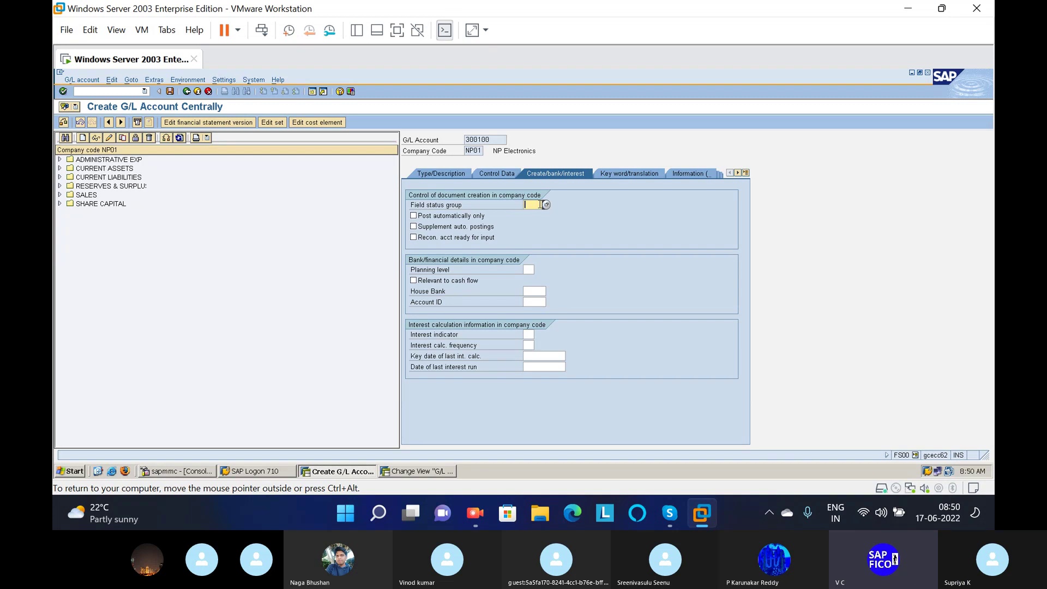
text(g001)
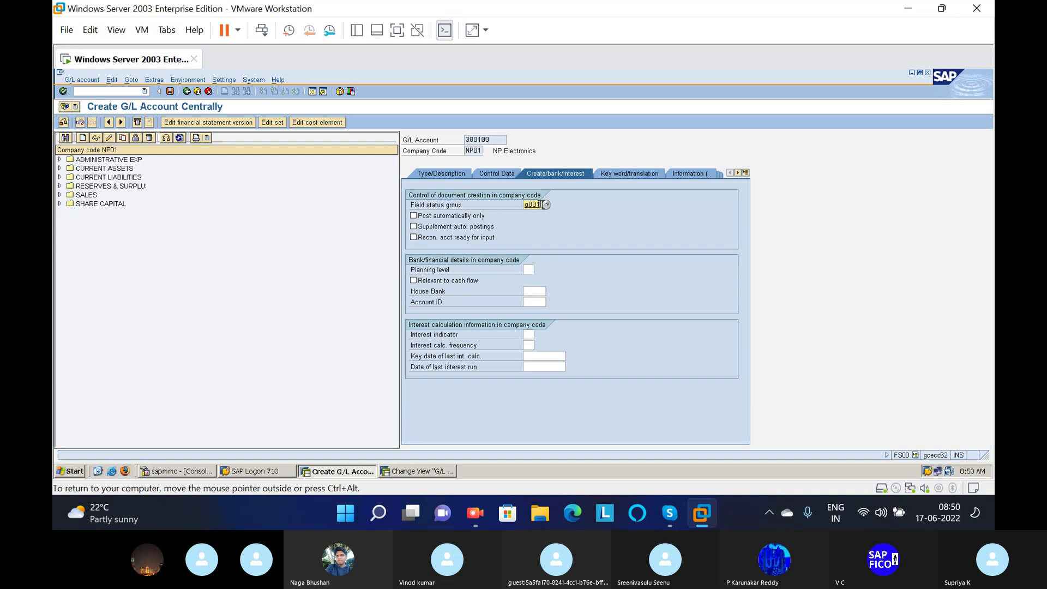
key(Return)
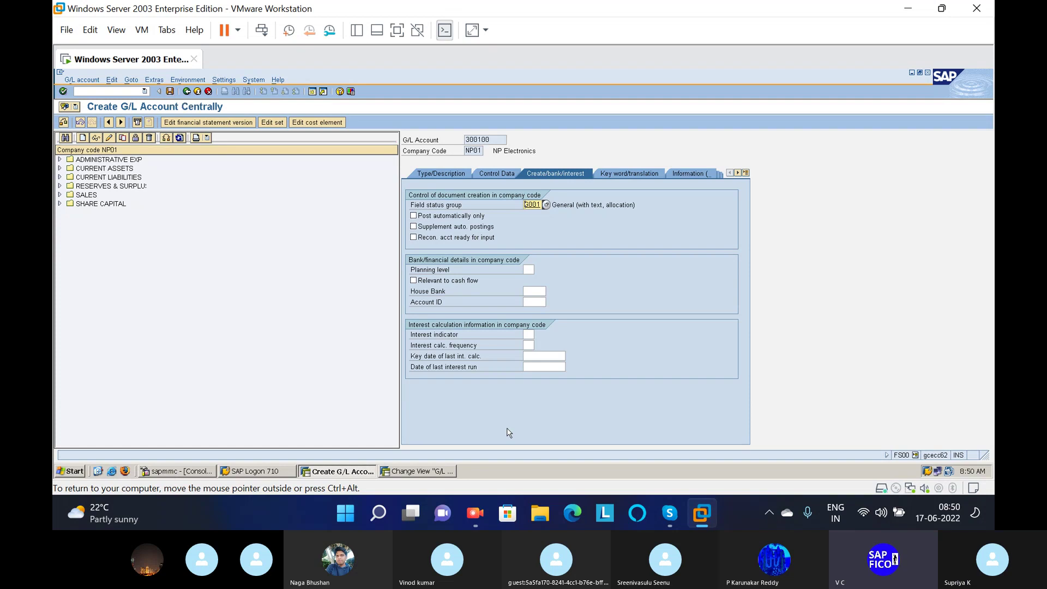
click(430, 219)
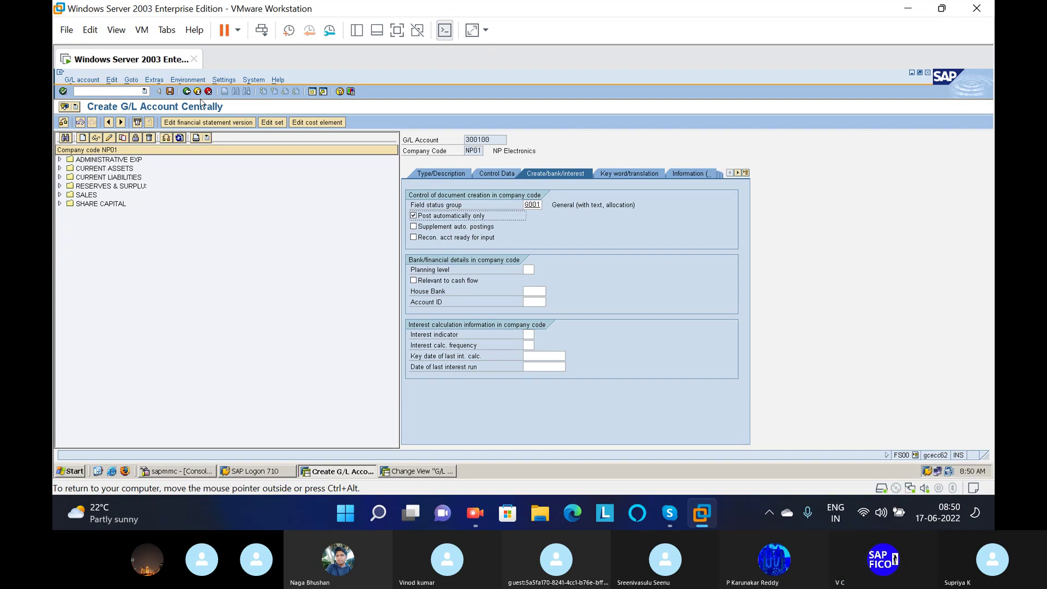
click(170, 91)
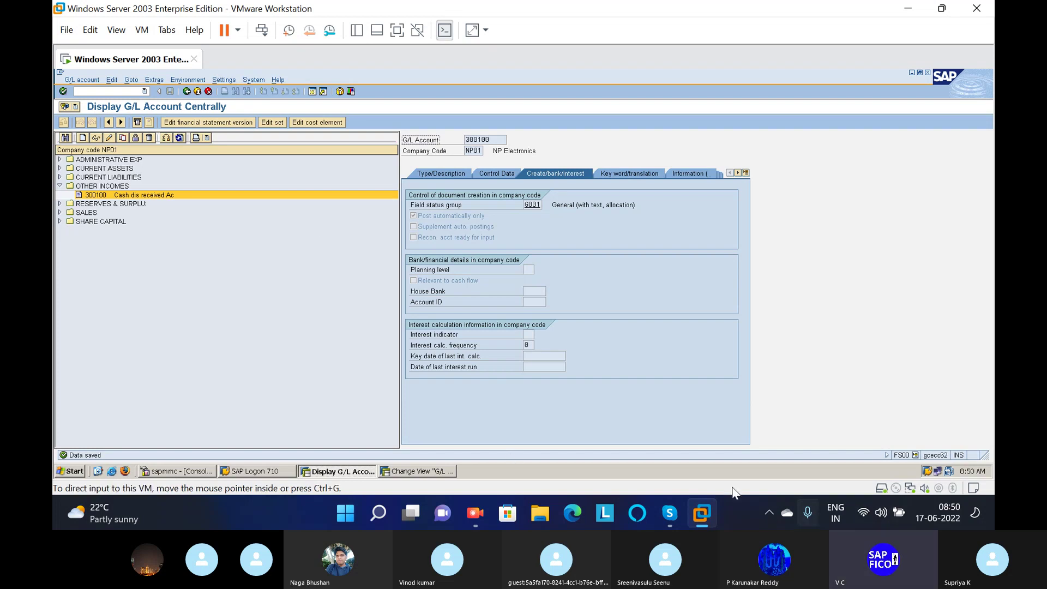
Switch to Skype to look up the configuration step after creating the cash discount received account, and return to the virtual machine.
mouse_move(667, 518)
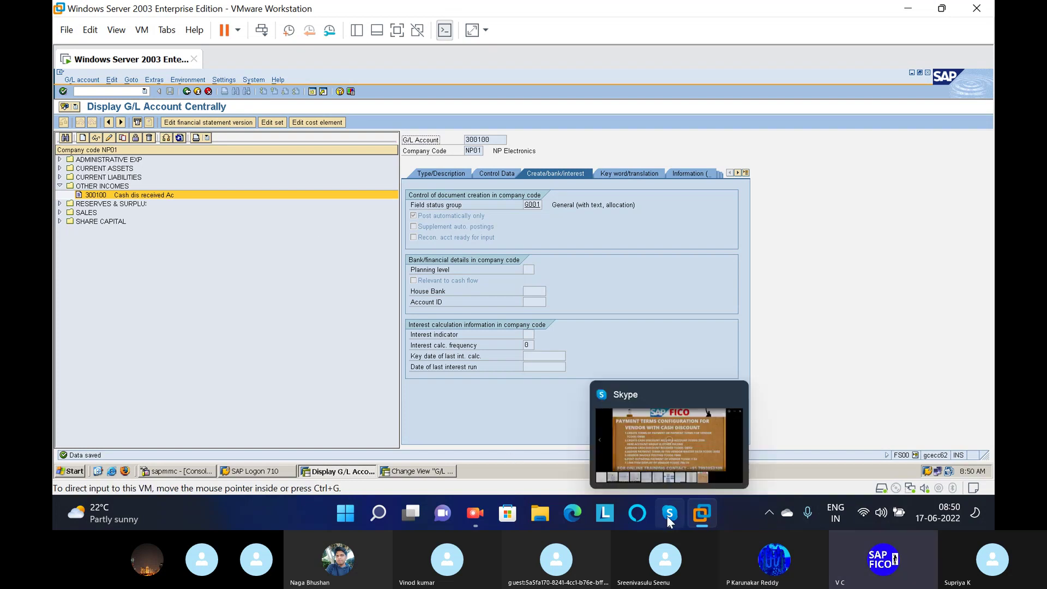
click(668, 516)
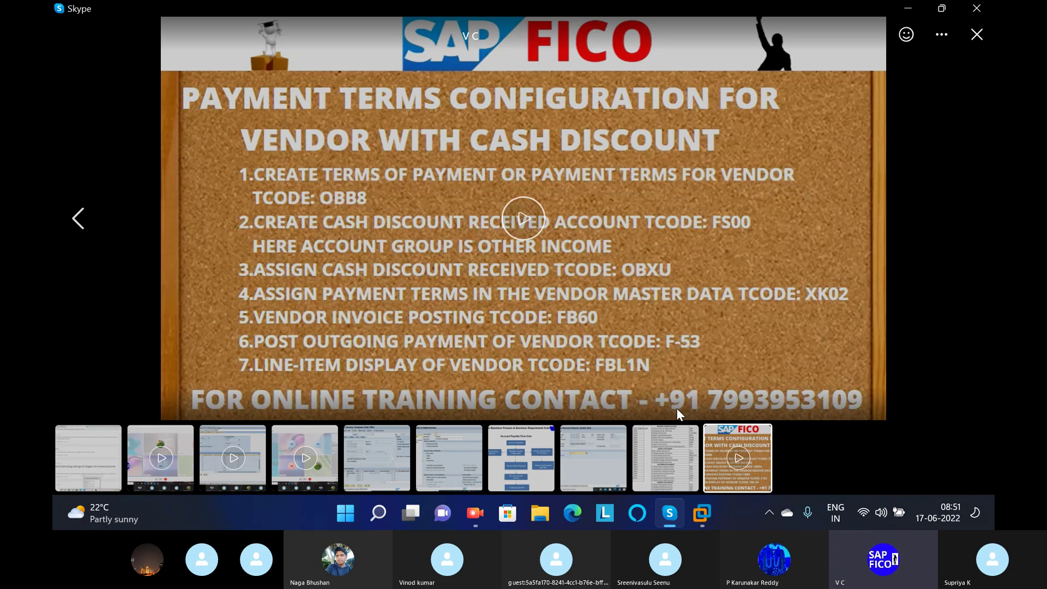
key(alt+Tab)
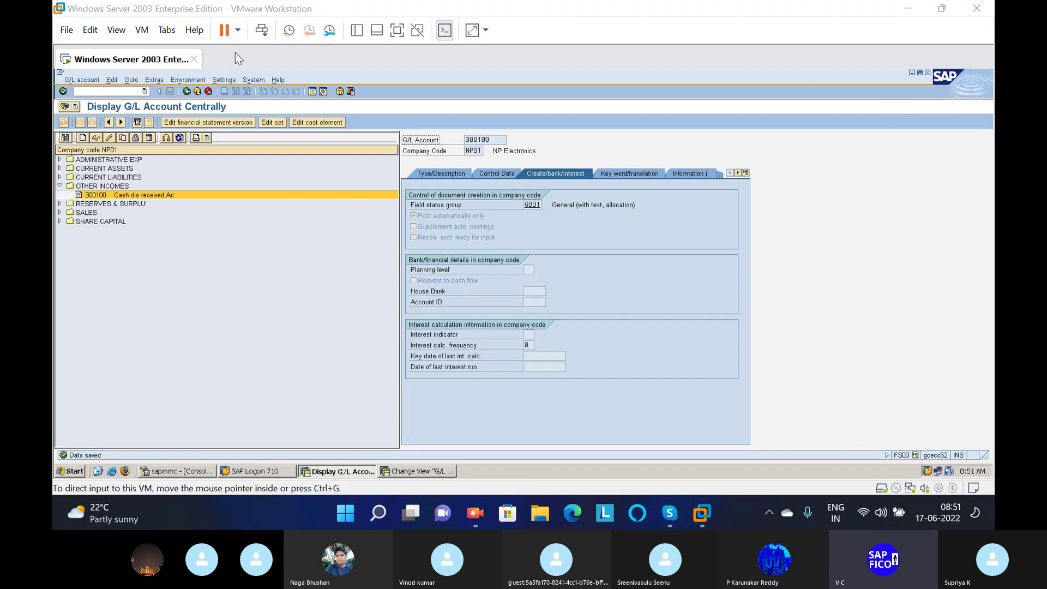
Go directly to transaction OBXU to maintain cash discount received postings for chart of accounts NP01.
click(114, 90)
click(114, 91)
text(/nobxu)
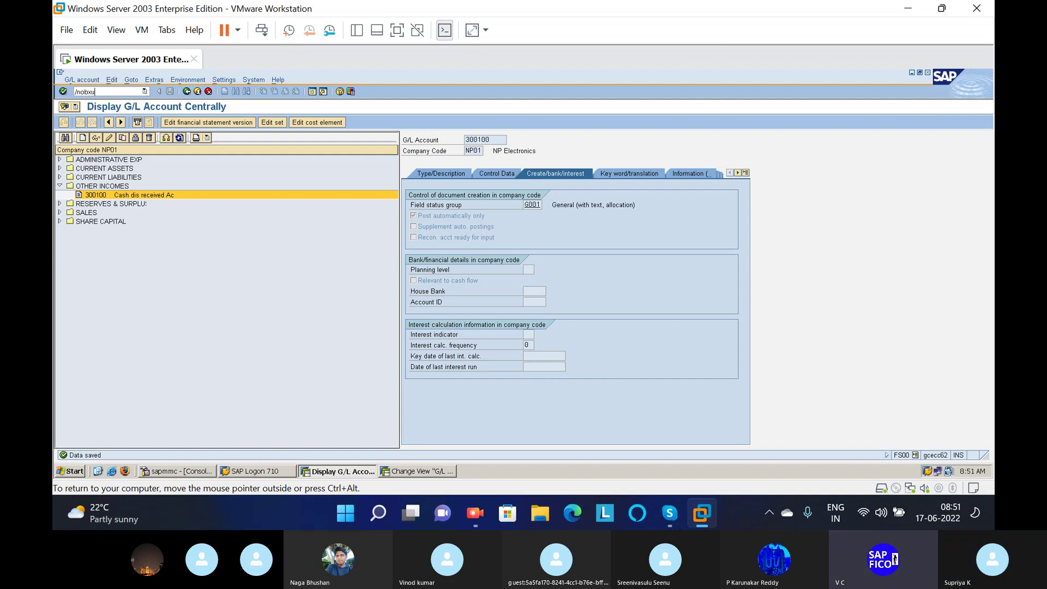
key(Return)
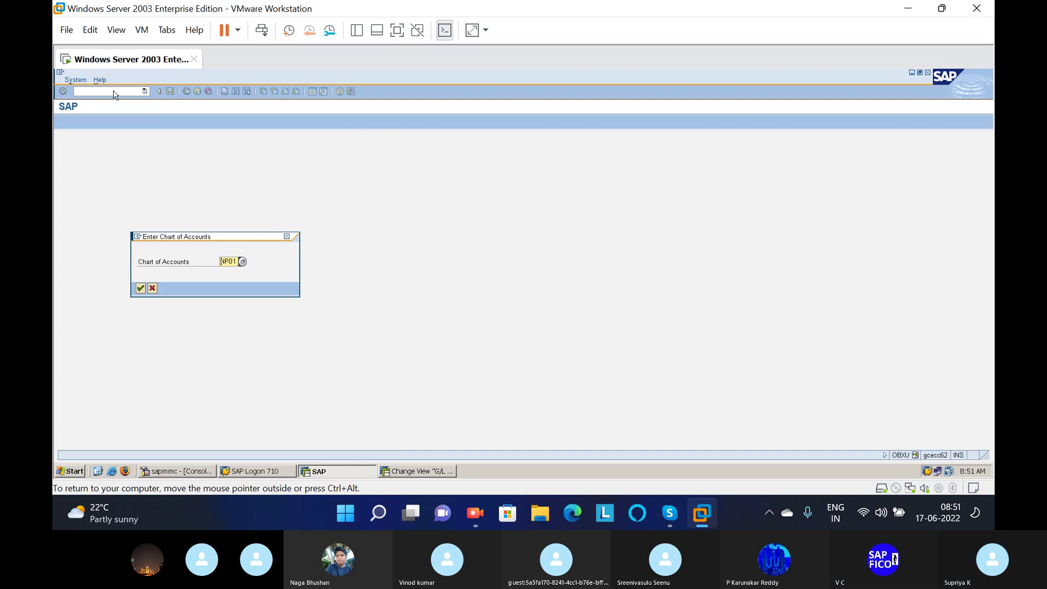
key(Return)
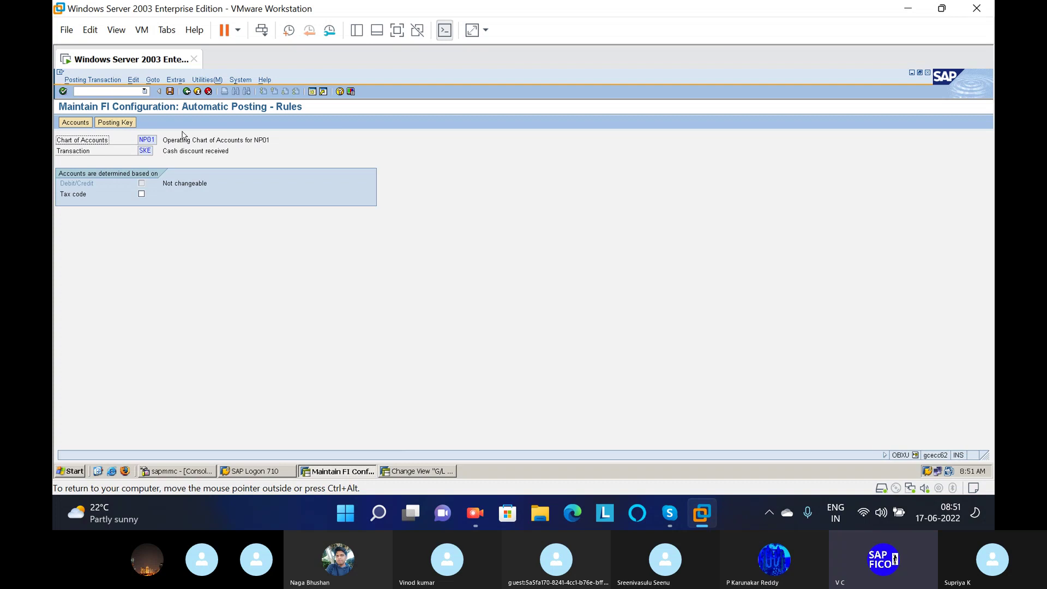
Save the posting rules for cash discount received, check and save its debit and credit posting keys, and return to the account assignment.
click(119, 123)
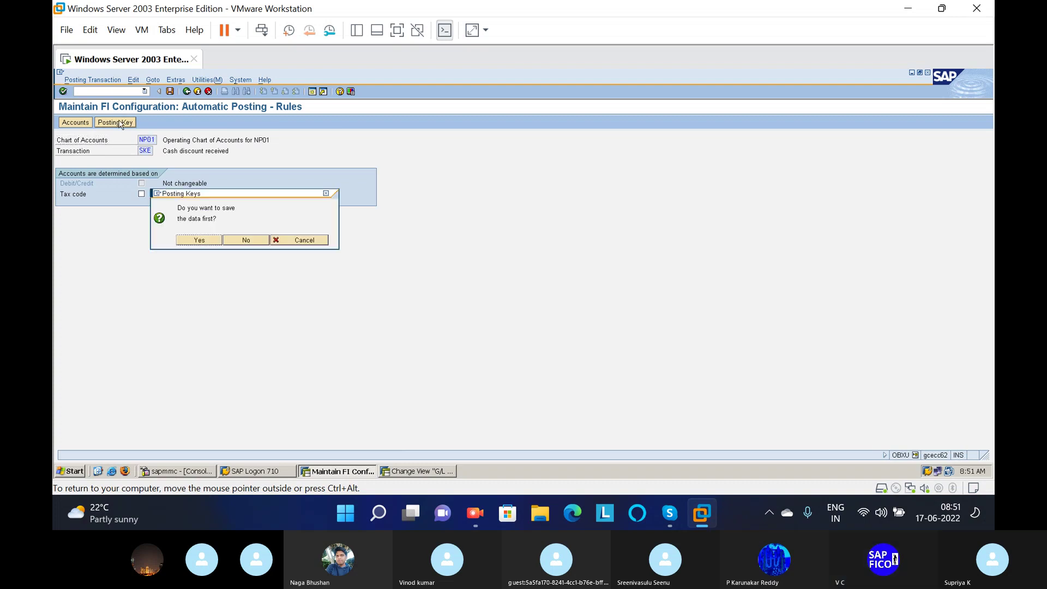
click(214, 241)
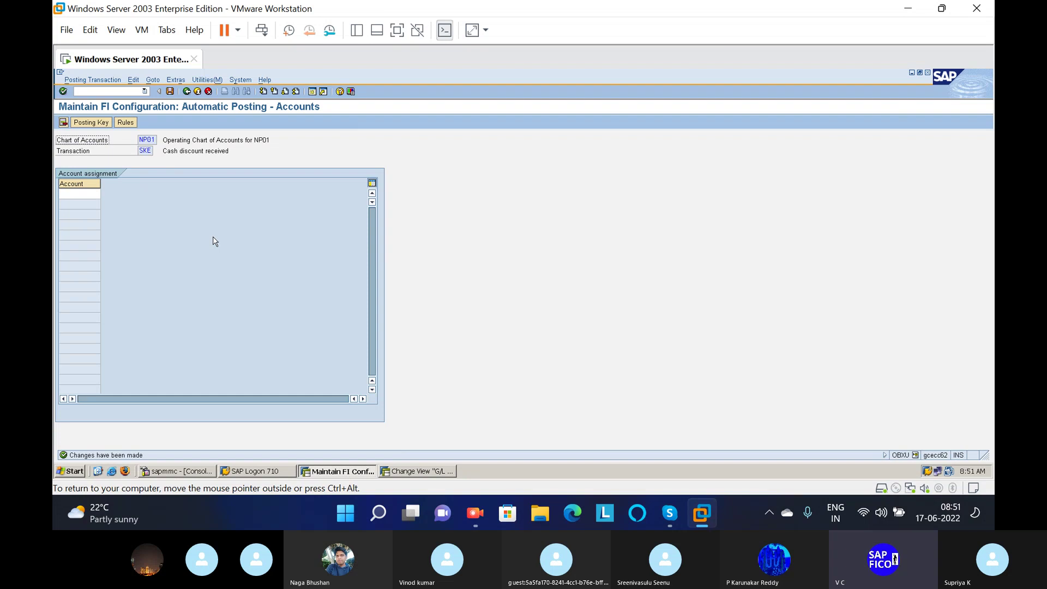
click(91, 194)
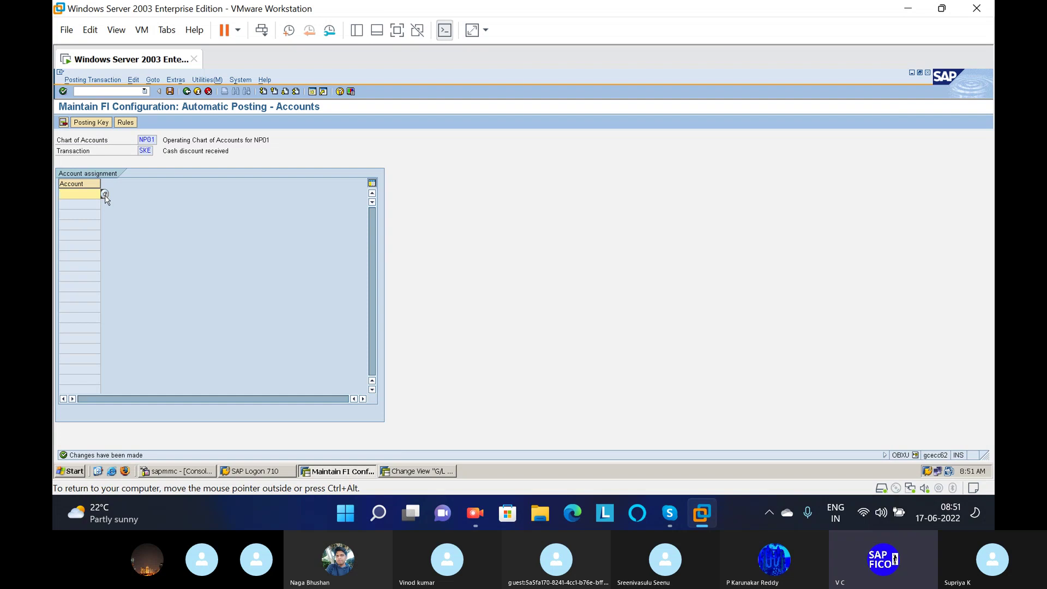
click(99, 124)
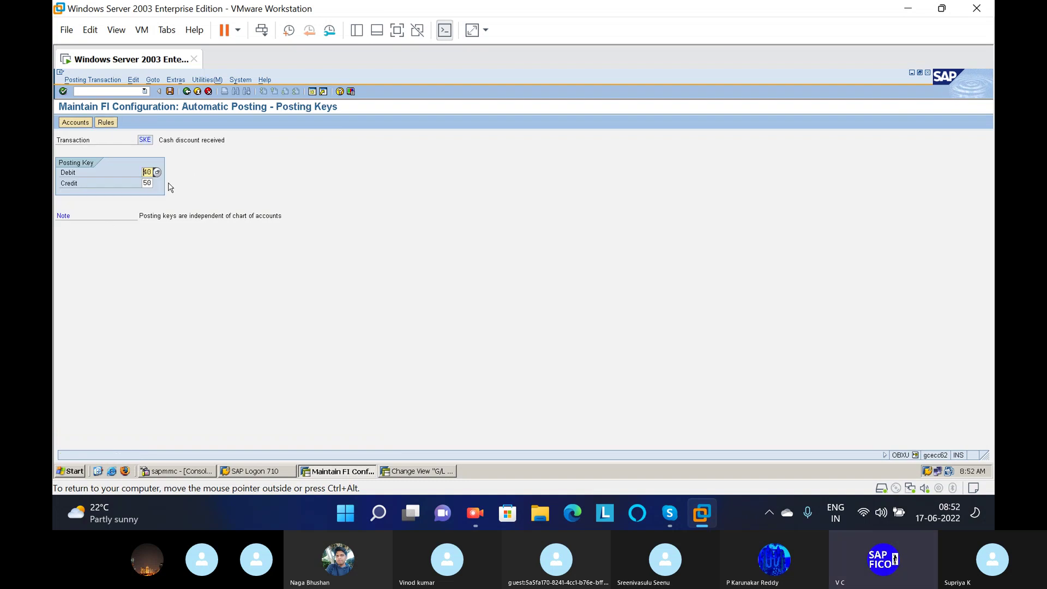
click(169, 91)
click(75, 123)
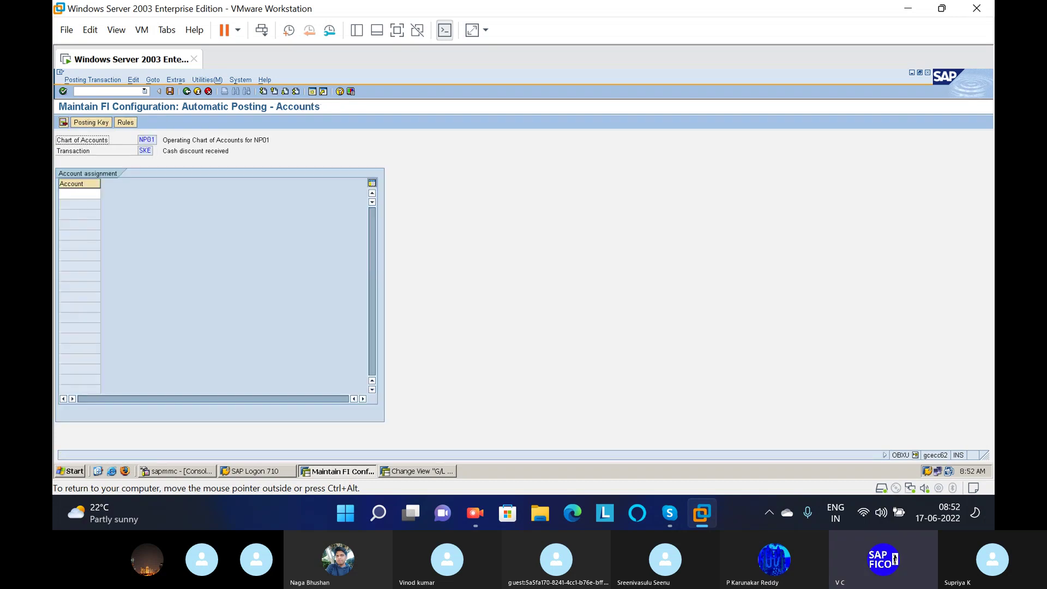
Assign G/L account 300100, Cash discount received A/c, to the cash discount received transaction by looking it up in chart of accounts NP01.
click(94, 195)
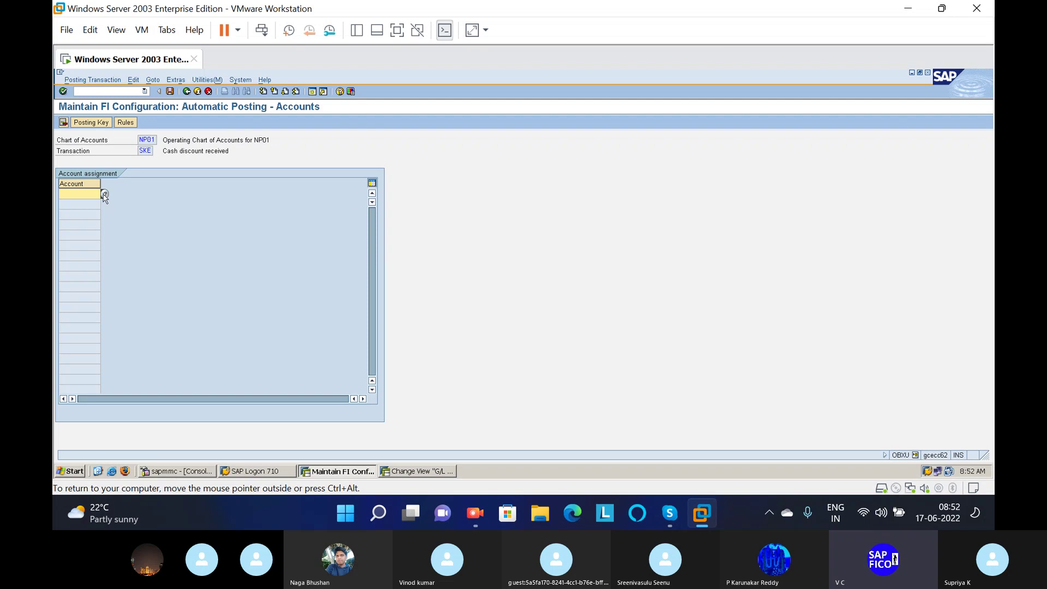
click(105, 198)
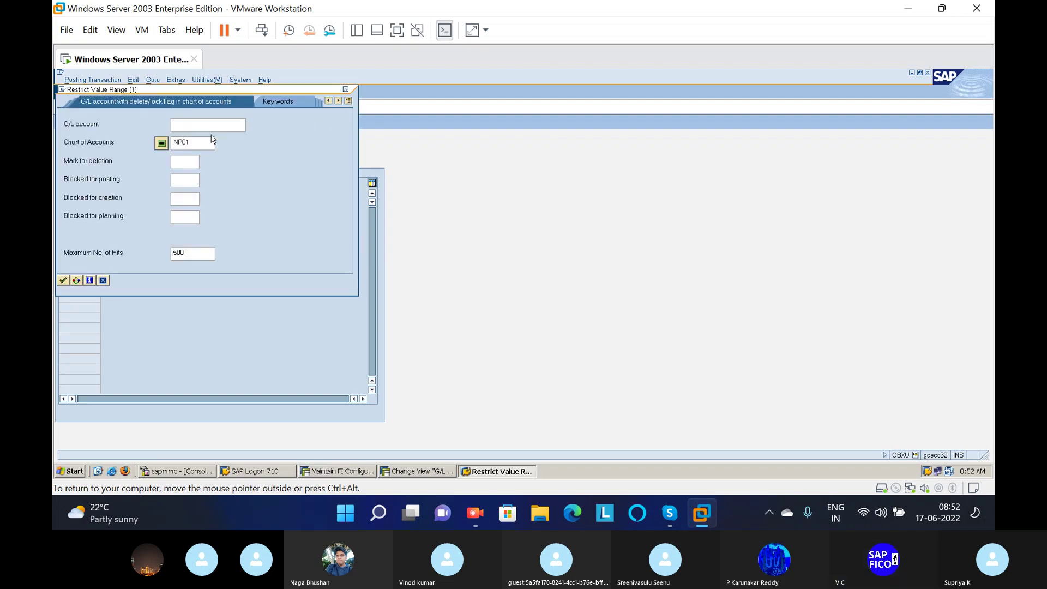
key(Return)
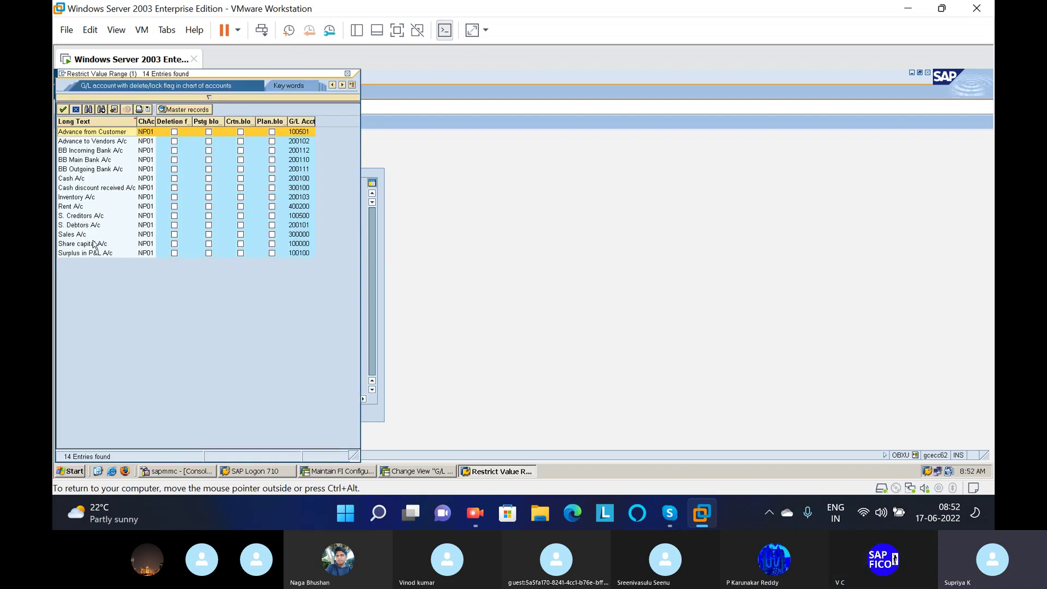
click(80, 189)
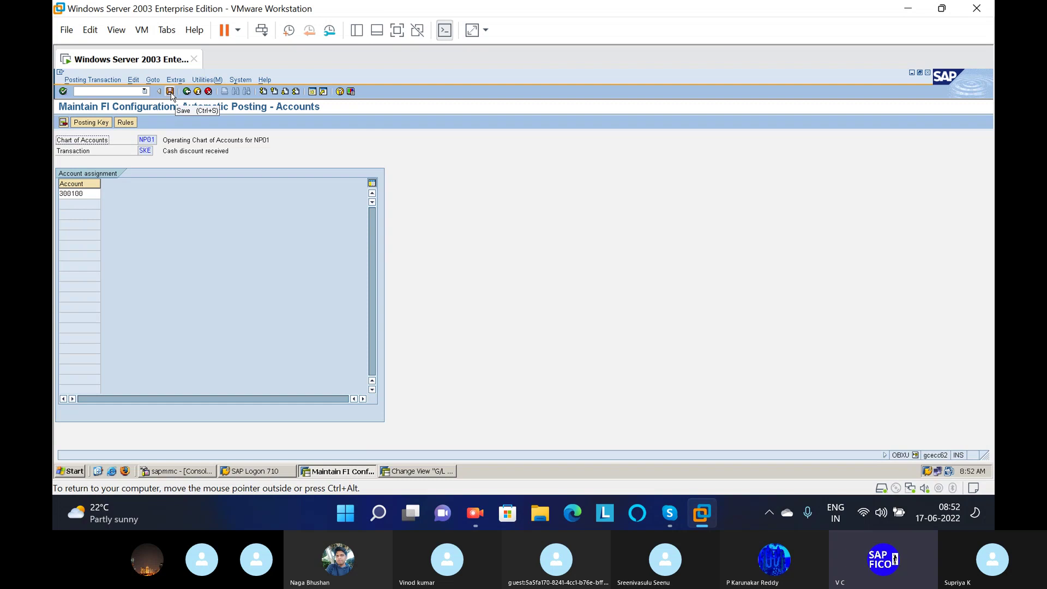
Save the cash discount received account assignment under customizing request ECCK900053, review its rules, and return to the initial SAP screen.
click(126, 123)
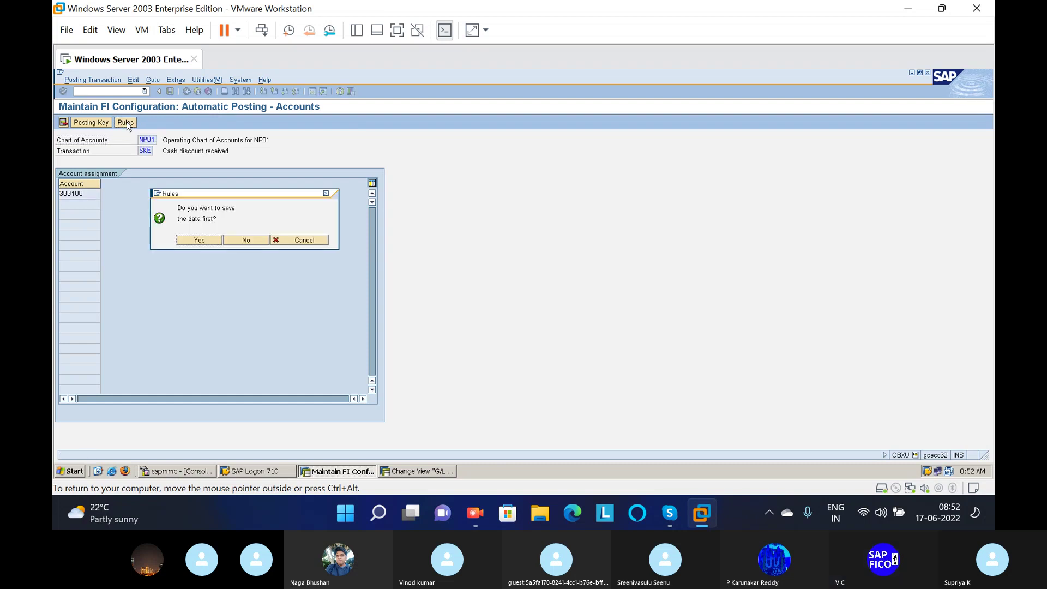
click(205, 244)
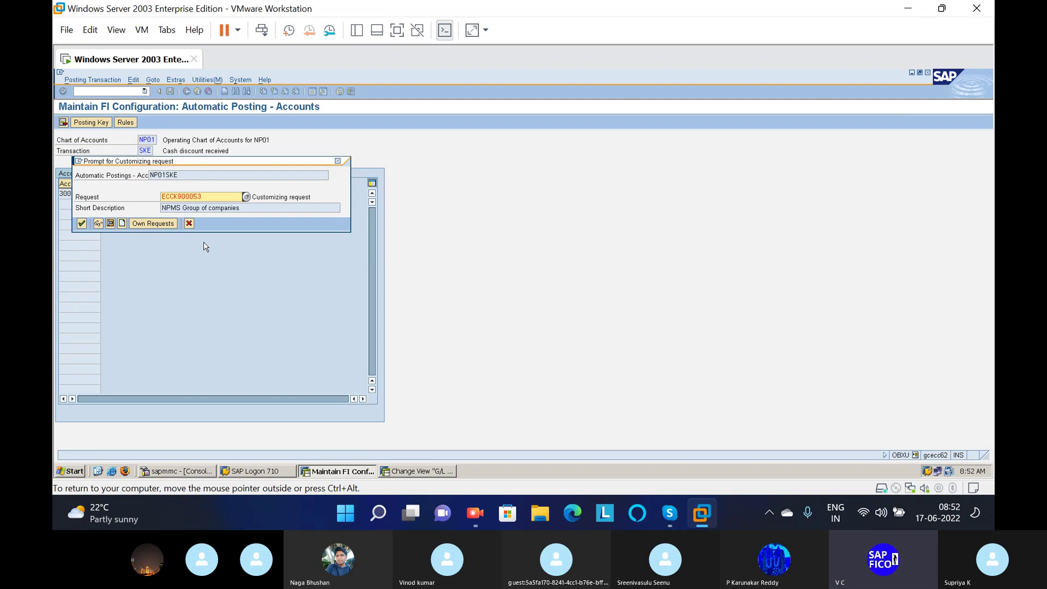
click(81, 223)
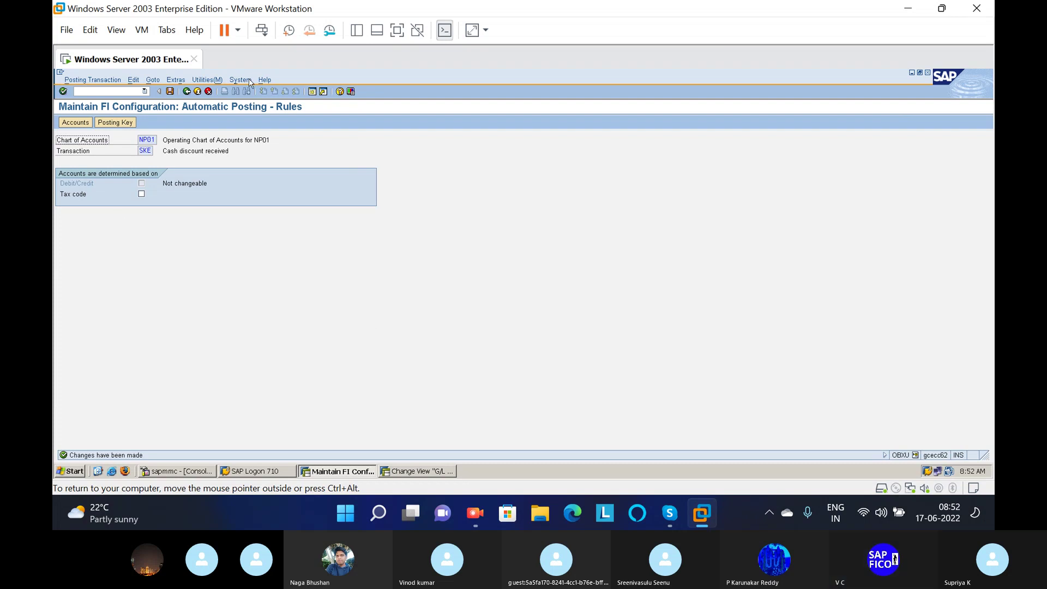
click(87, 123)
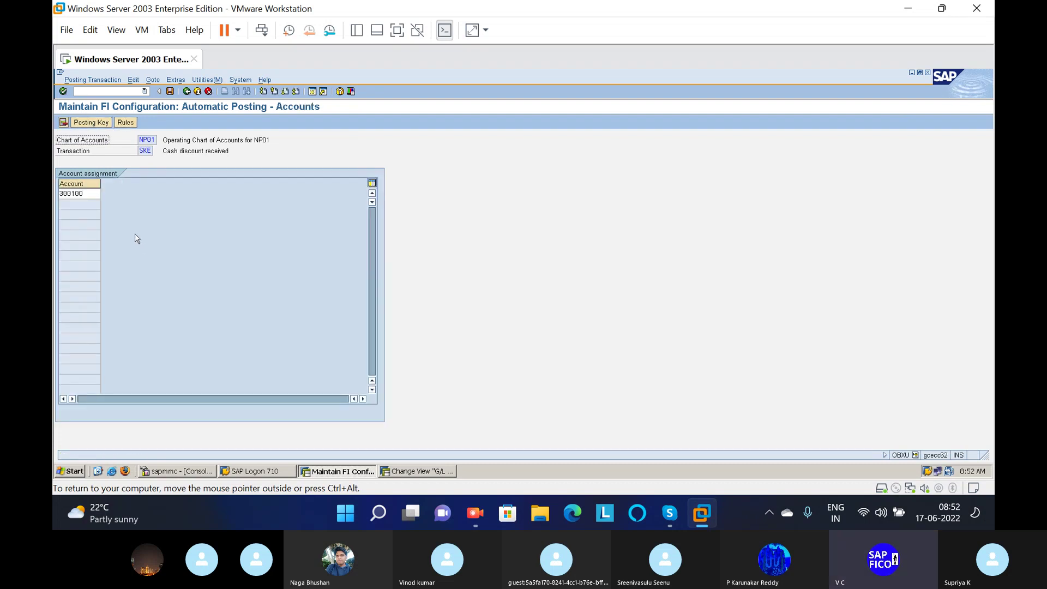
click(170, 93)
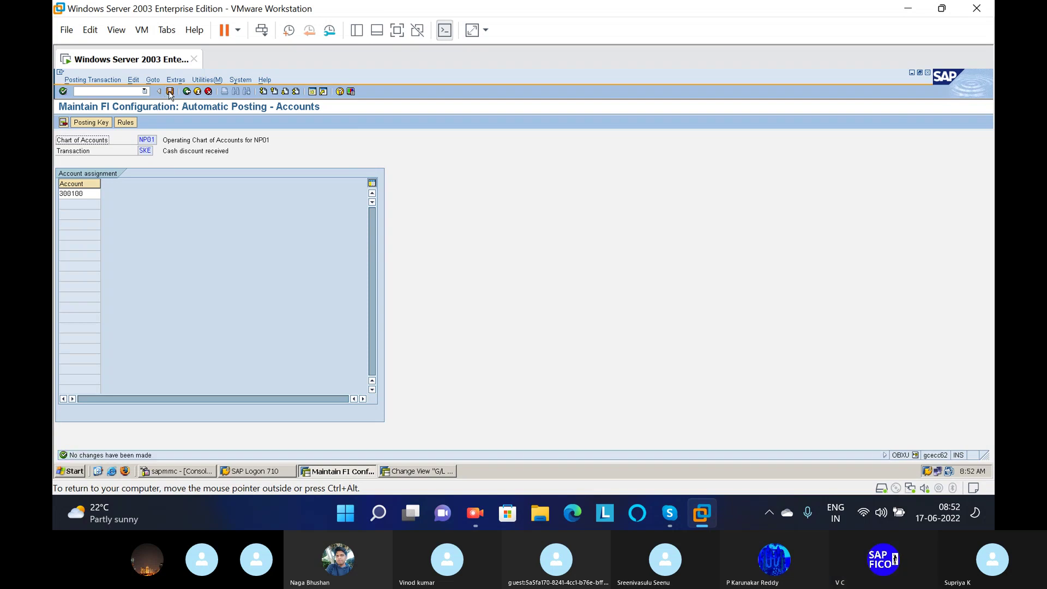
click(187, 92)
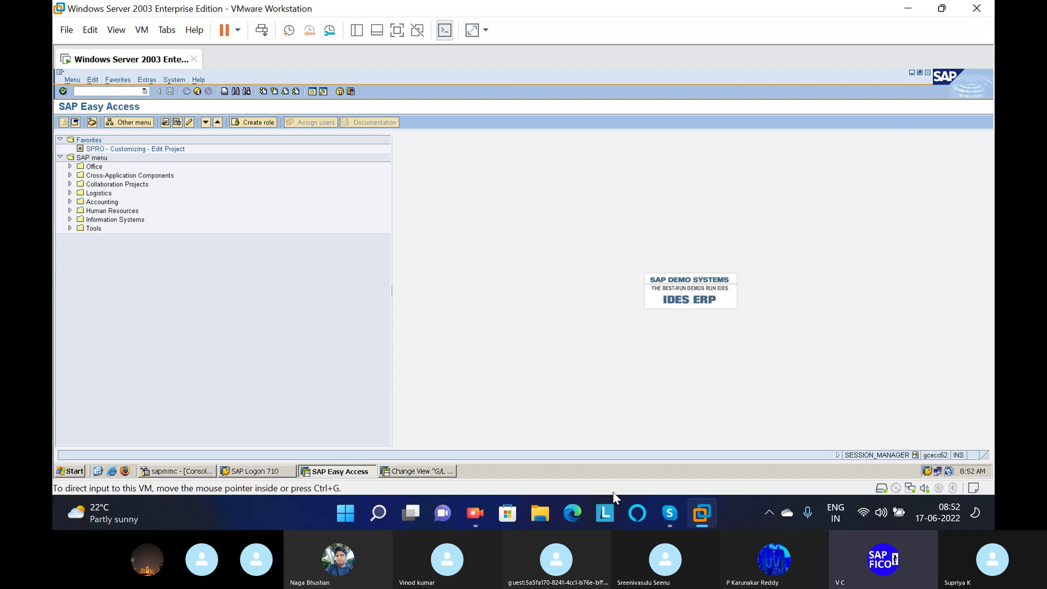
Check the next configuration step in the Skype notes, return to the virtual machine, and go to transaction XK02 to change a vendor.
click(672, 511)
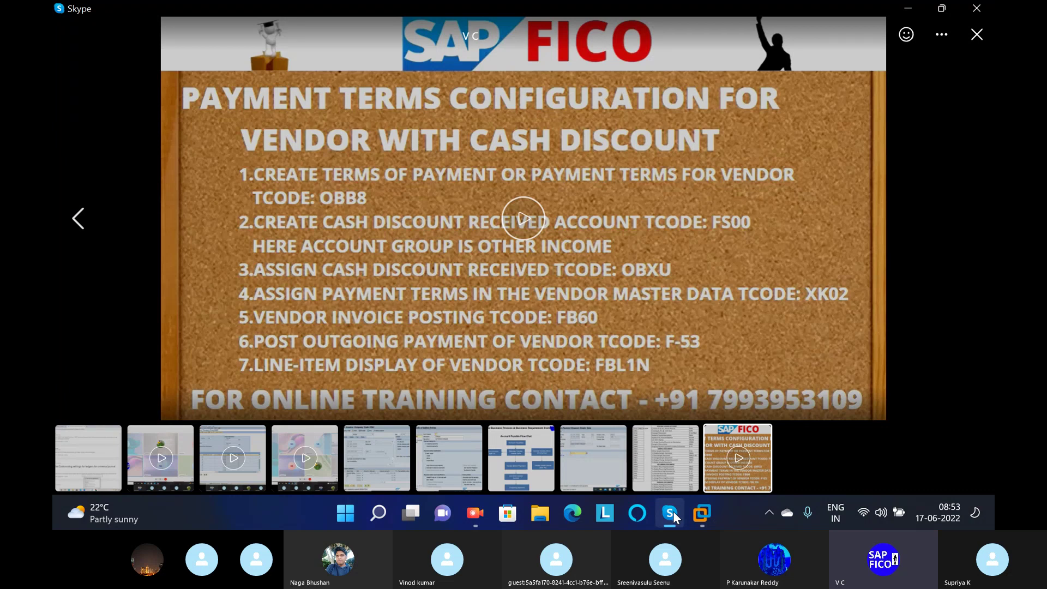
click(673, 511)
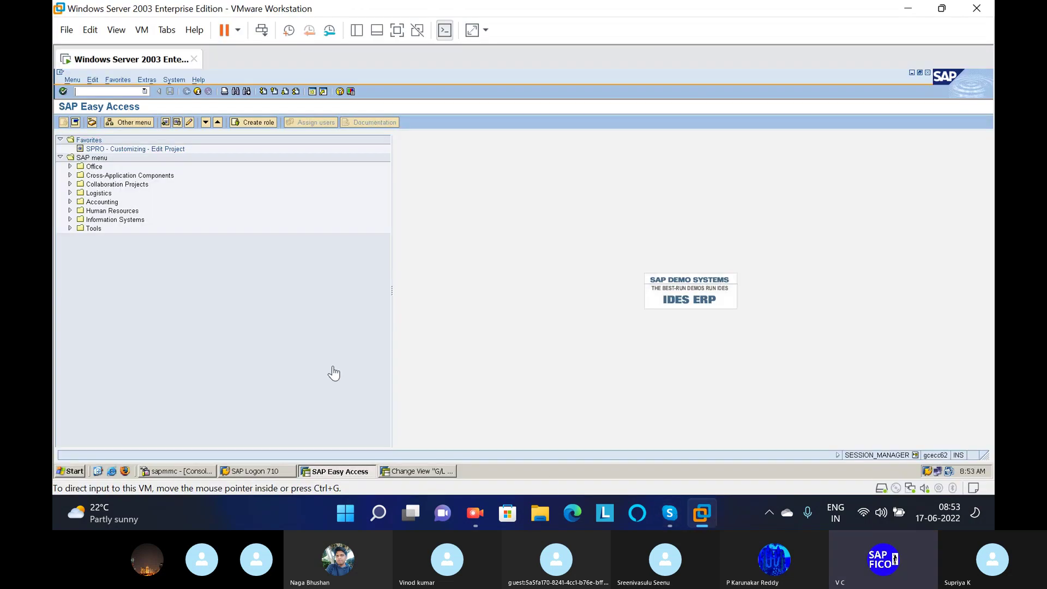
click(83, 92)
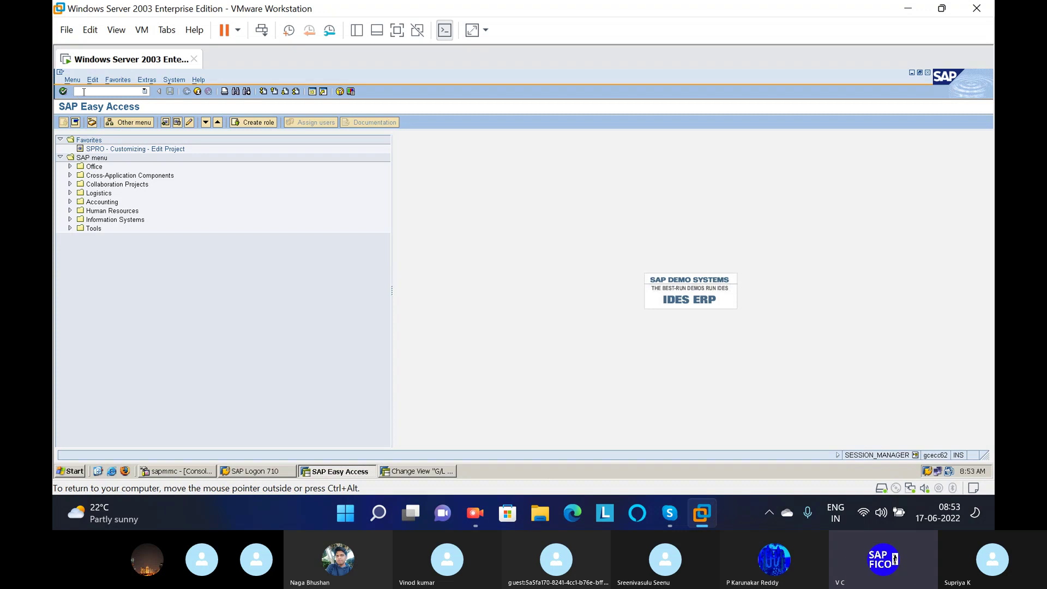
text(xk02)
key(Return)
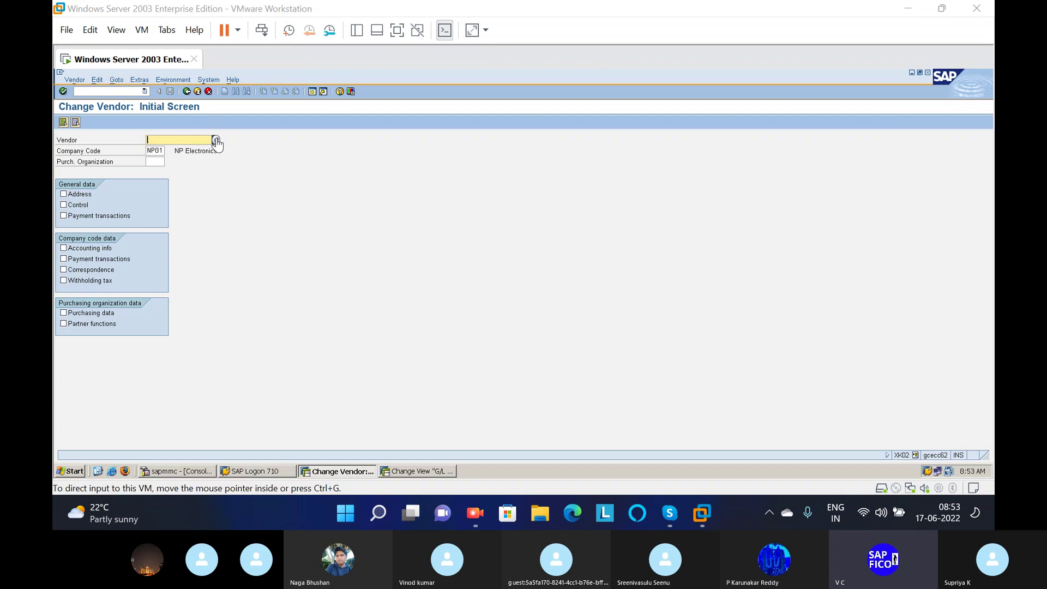
Look up the vendors of company code NP01 and choose SSR Group of companies as the vendor to change.
click(216, 143)
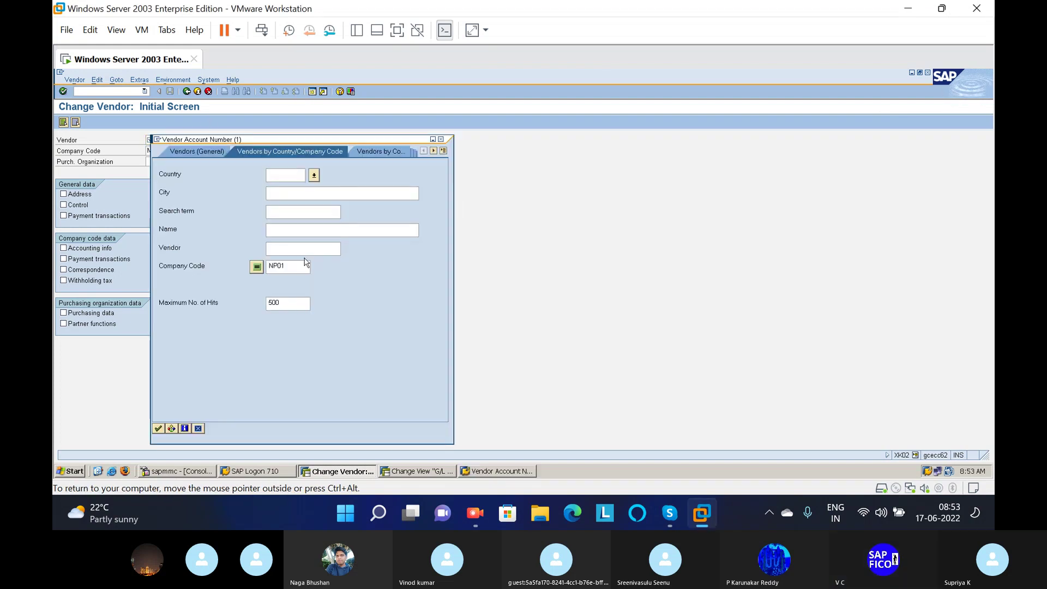
key(Return)
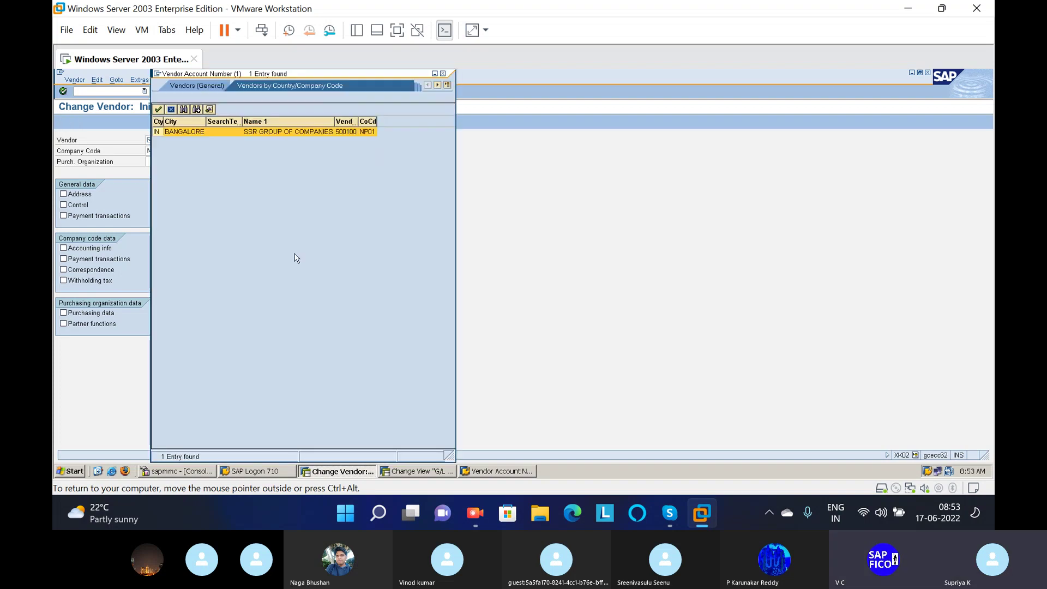
double_click(282, 133)
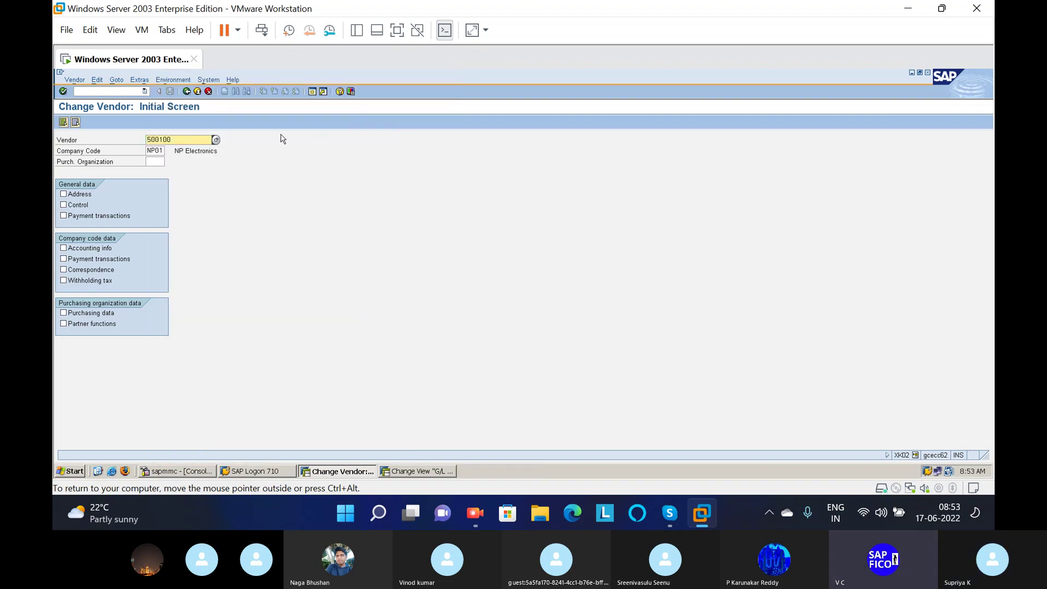
Select only the company code views Accounting info and Payment transactions, without any general data, and proceed to the vendor's payment transactions.
click(74, 217)
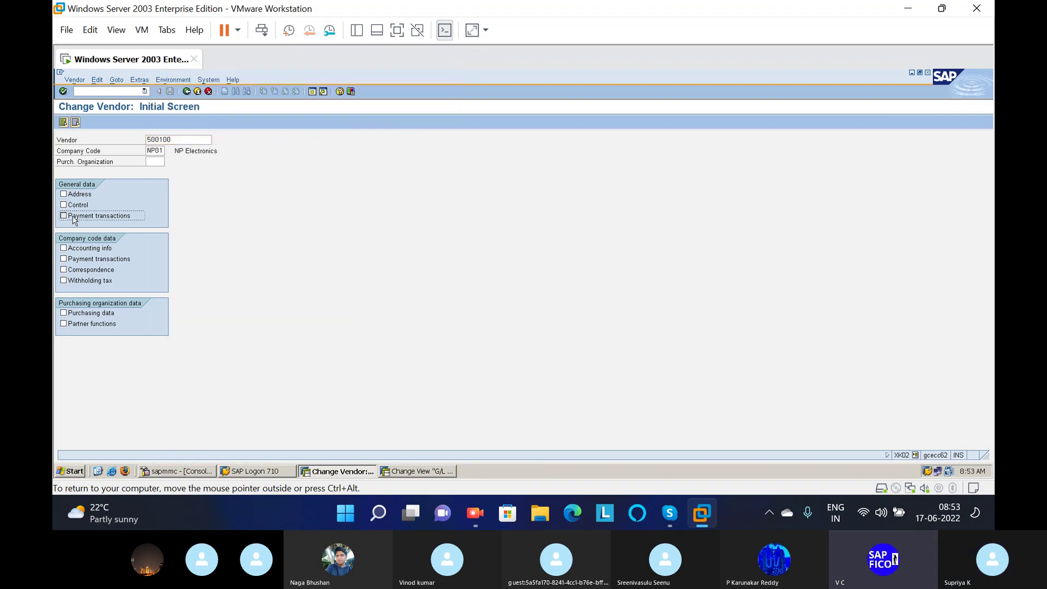
click(75, 248)
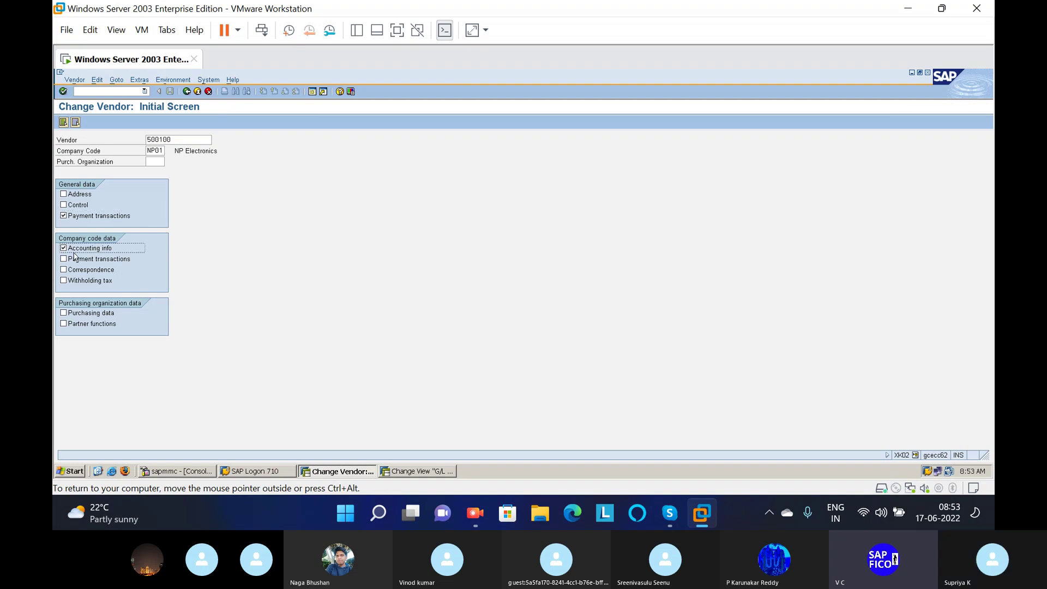
click(77, 261)
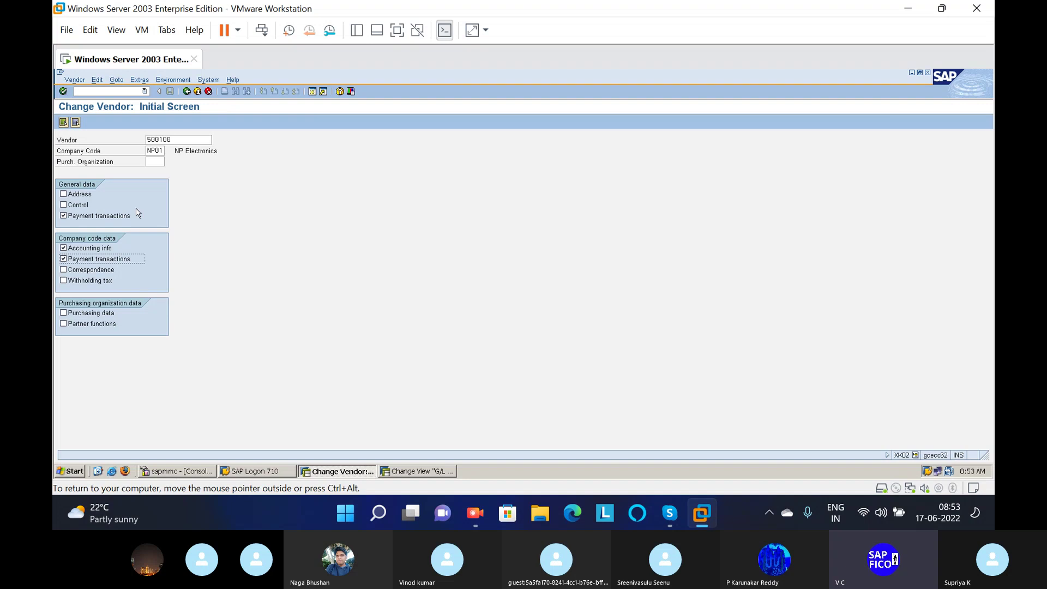
click(84, 195)
click(85, 206)
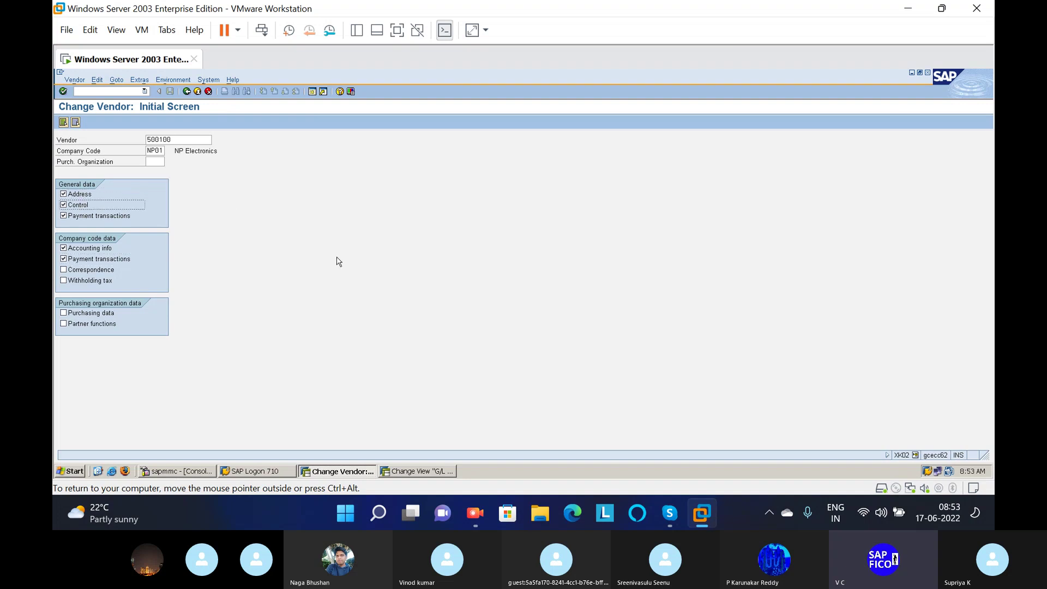
click(82, 217)
click(83, 206)
click(80, 195)
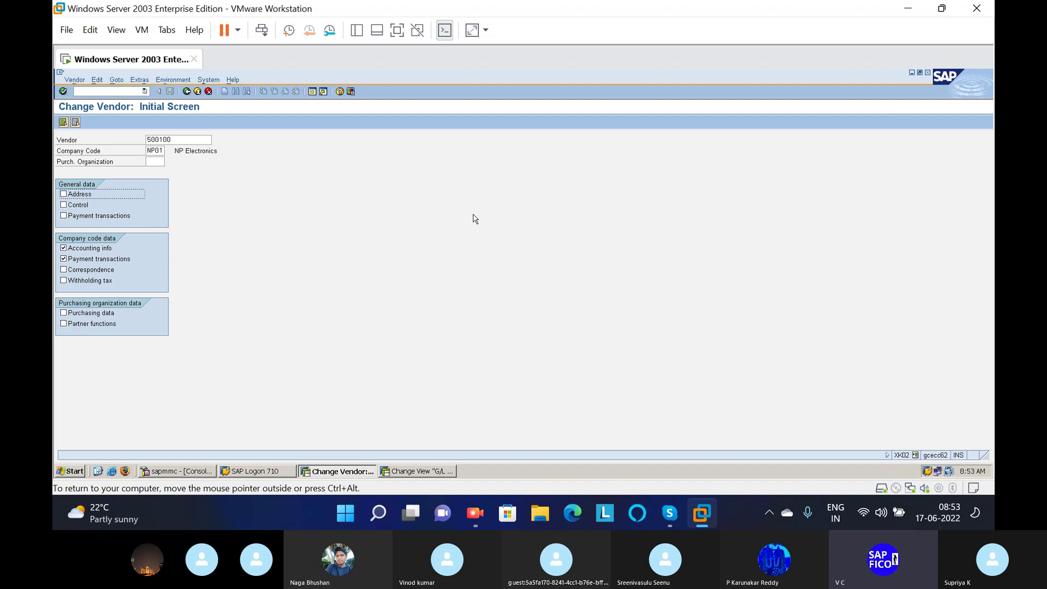
key(Return)
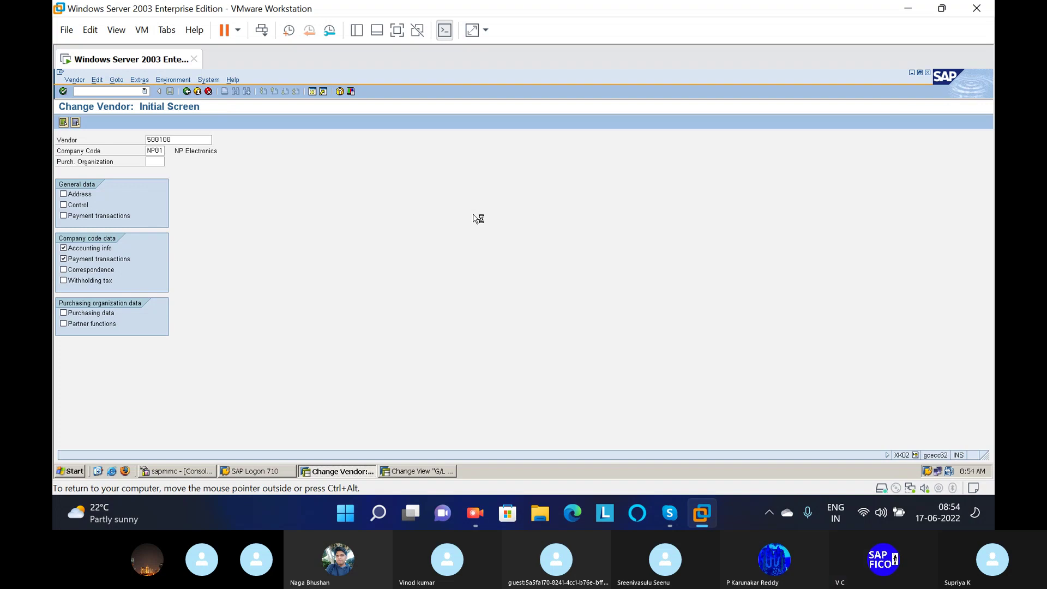
key(Return)
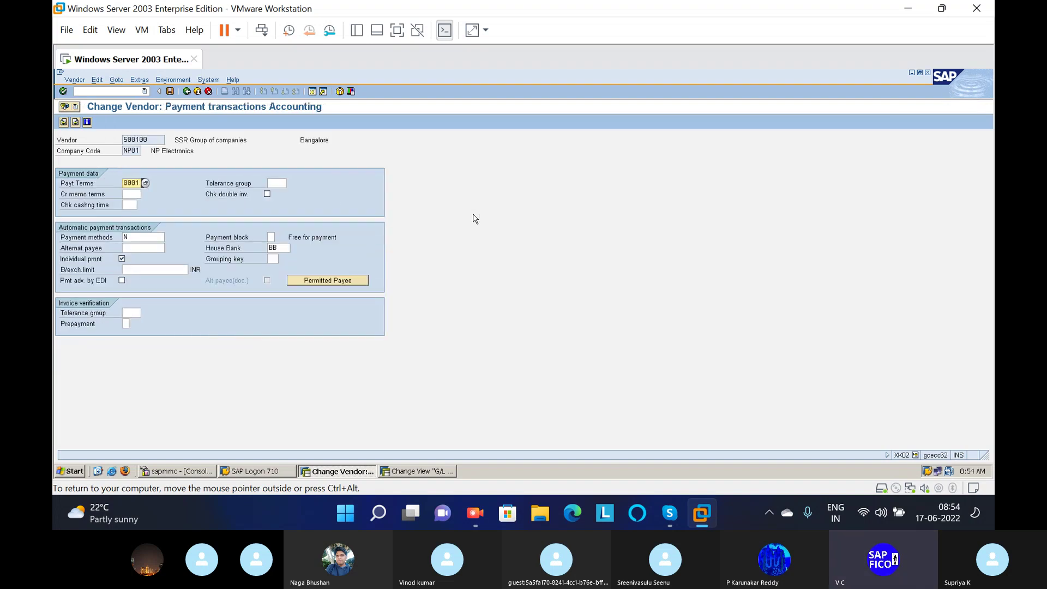
Set the vendor's payment terms to SUPR (10 days 3%, 20 days 2%, 30 days 0%) from the terms list and save the vendor.
click(146, 183)
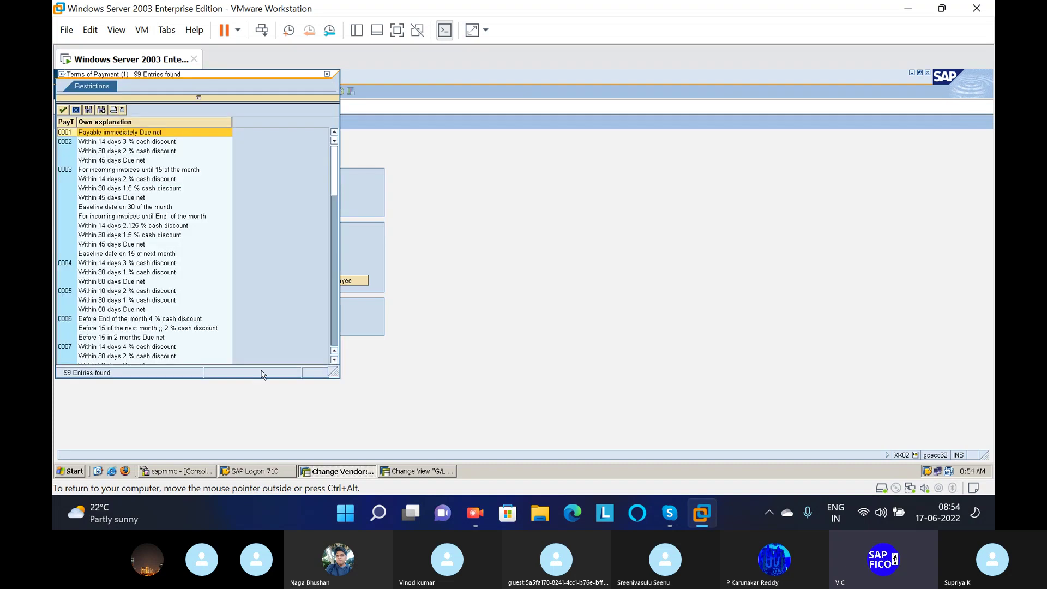
click(334, 359)
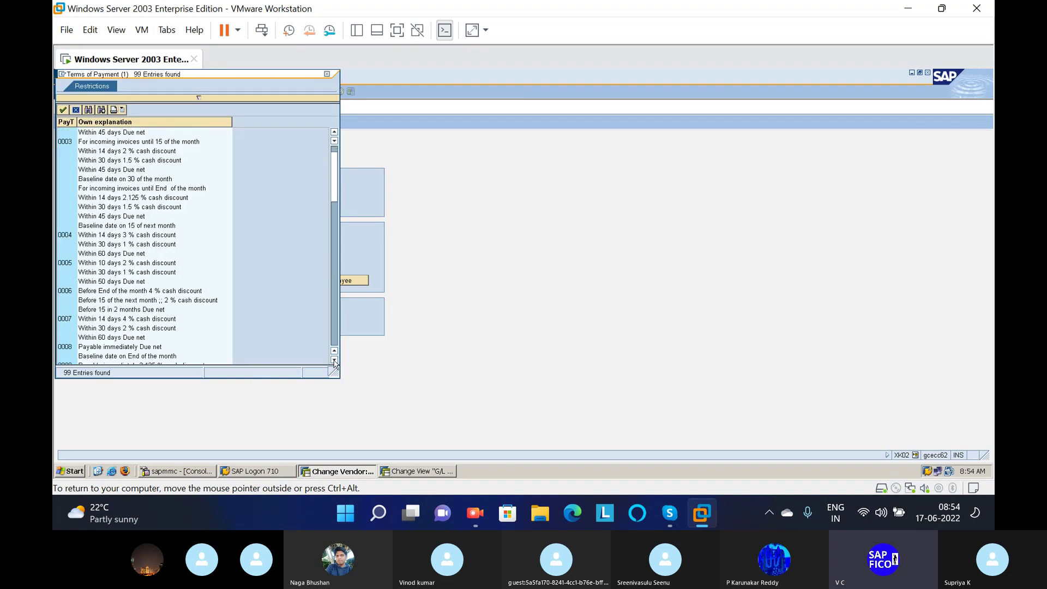
click(334, 360)
click(334, 360)
click(335, 360)
click(334, 360)
click(334, 359)
click(335, 360)
click(334, 360)
click(335, 360)
click(334, 360)
click(334, 360)
click(334, 360)
click(334, 359)
click(335, 359)
click(334, 360)
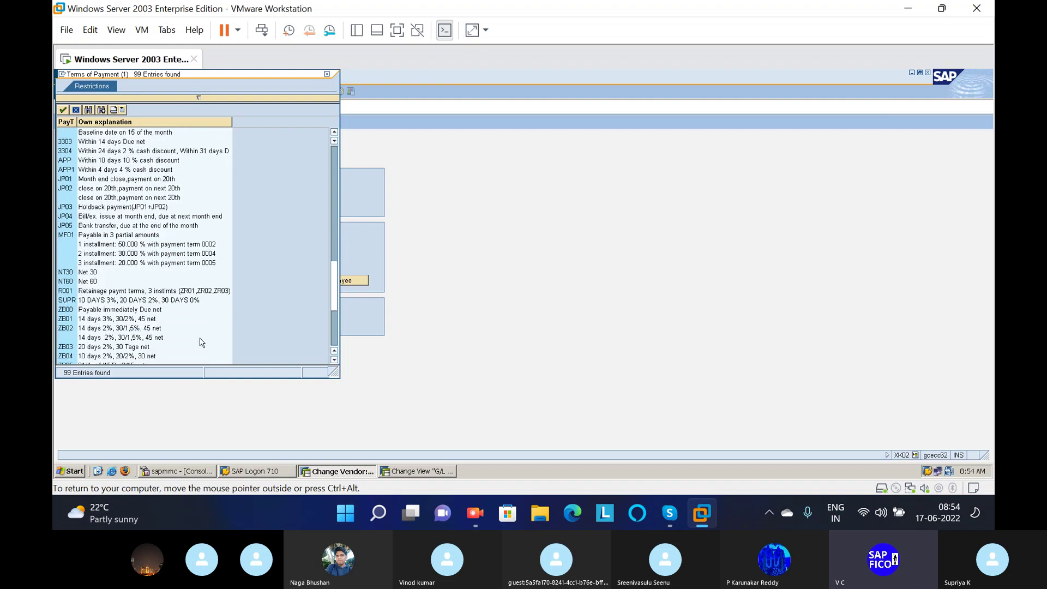
double_click(87, 301)
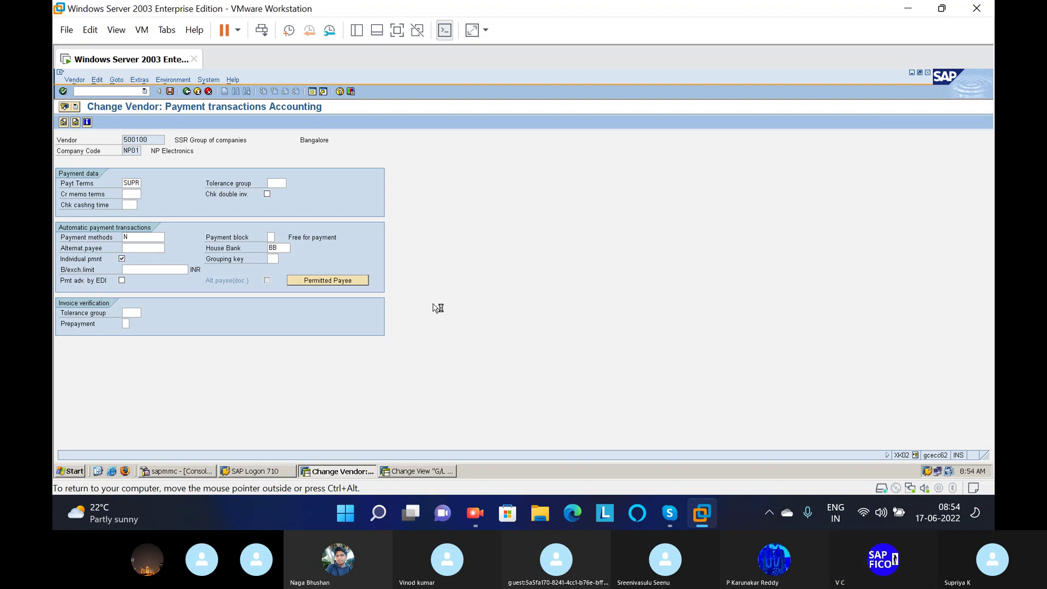
key(ctrl+s)
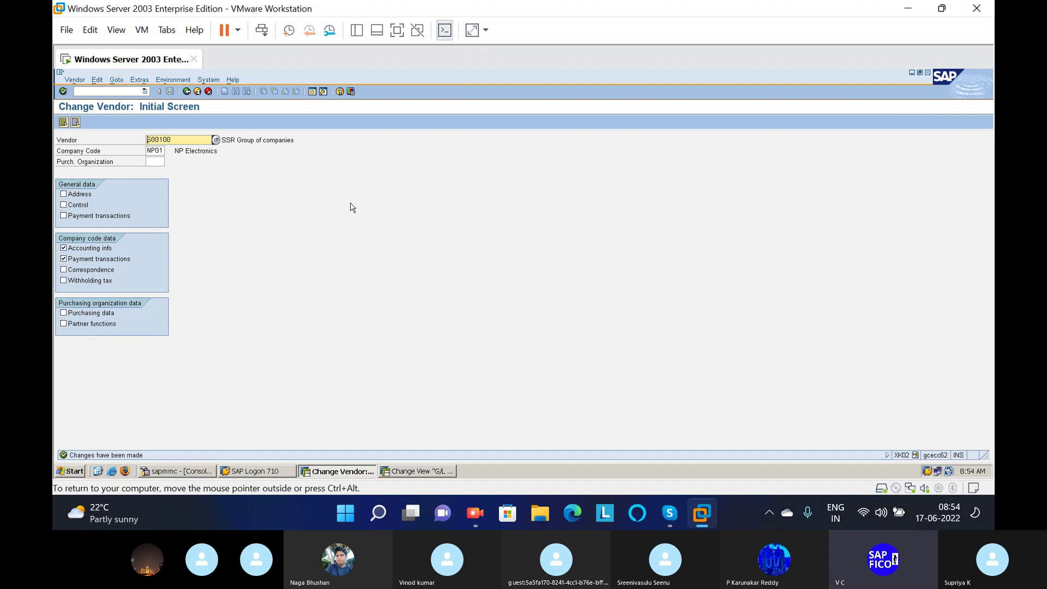
Reopen the vendor's accounting payment transactions to check the assigned payment terms, and return to the initial SAP screen.
key(Return)
key(Return)
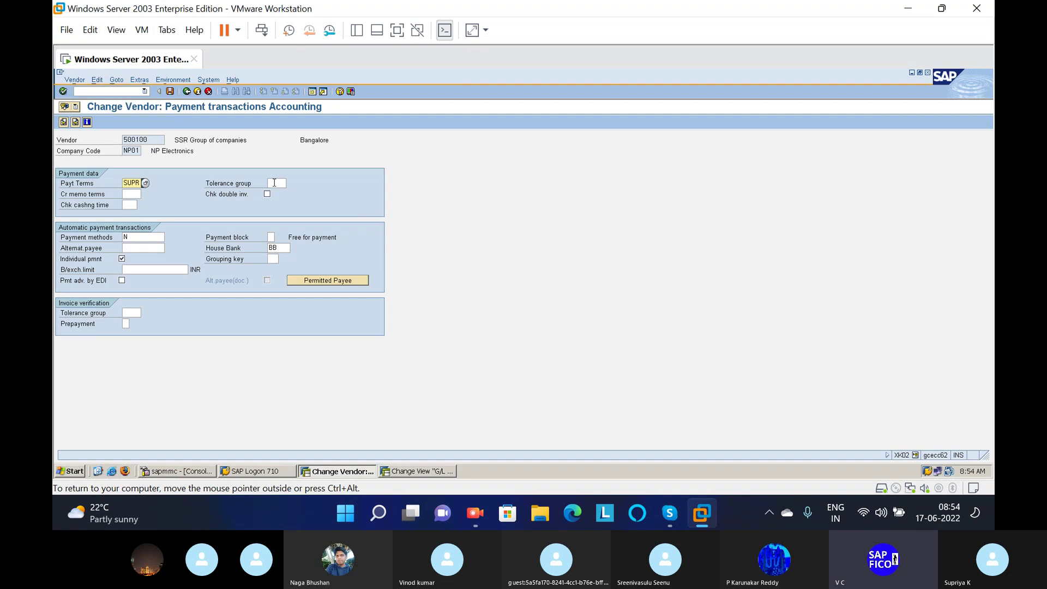
click(187, 92)
click(186, 92)
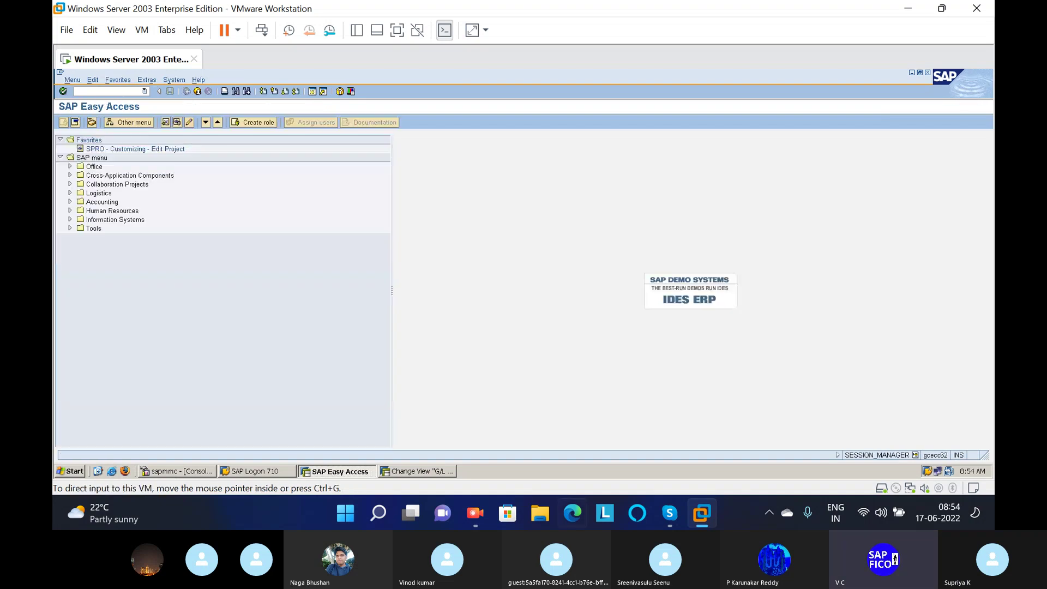
Check the next step in the Skype notes and go to transaction FB60 to enter a vendor invoice.
click(669, 513)
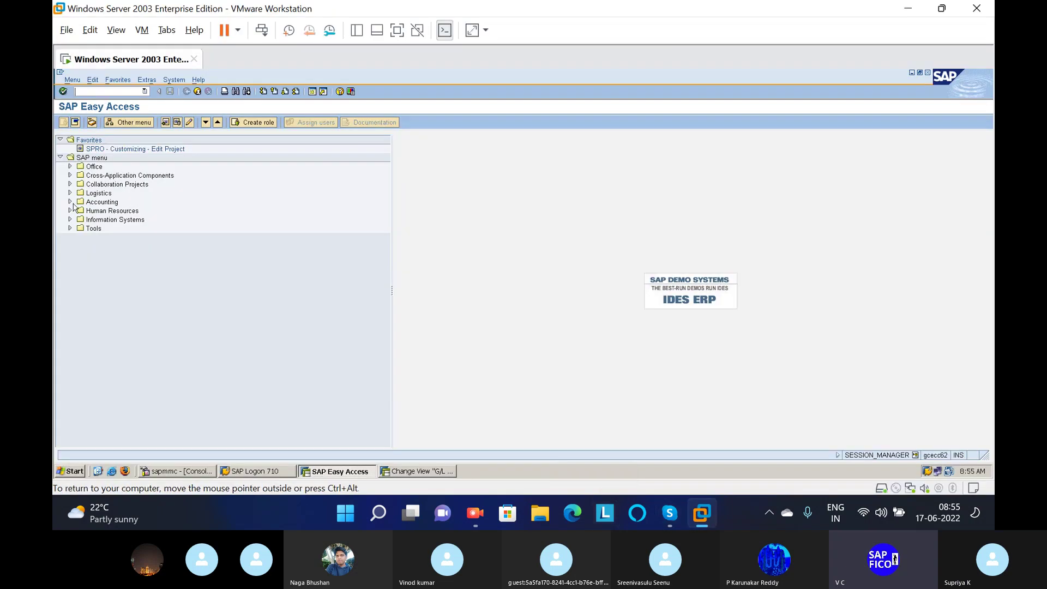
click(83, 91)
text(fb)
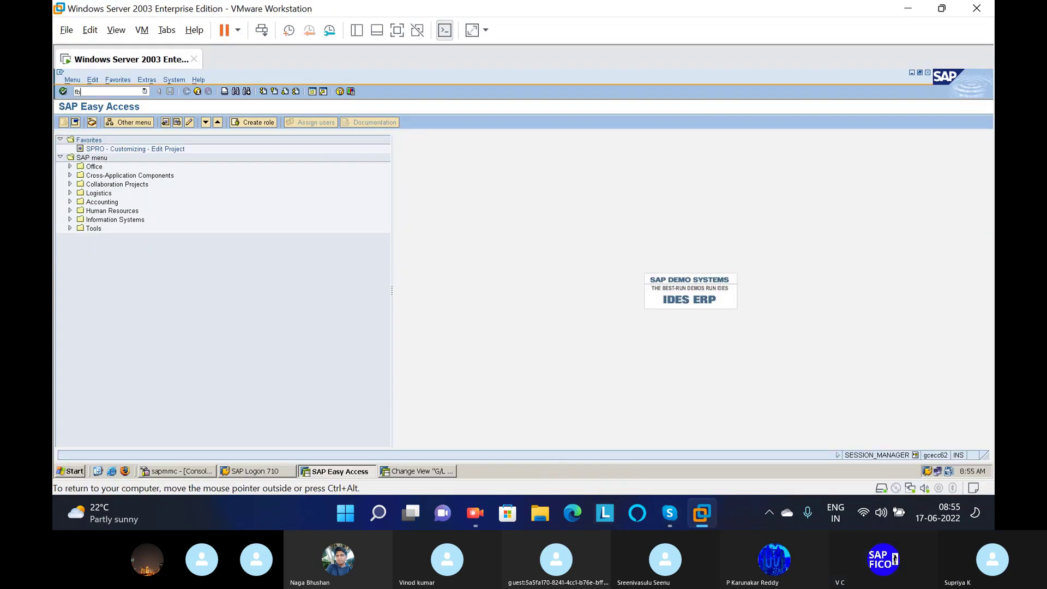
text(60)
key(Return)
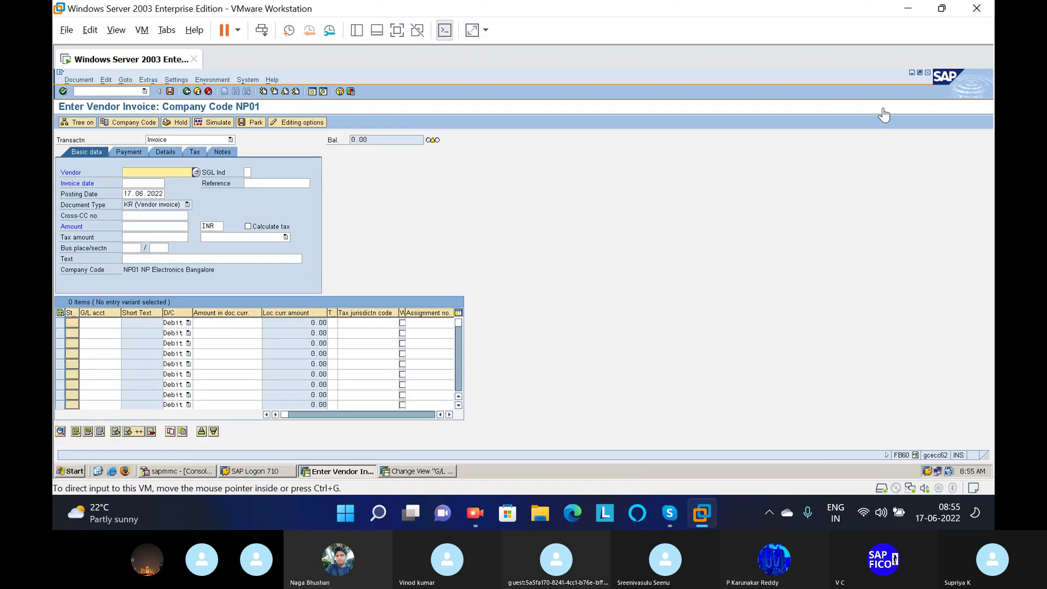
Select SSR Group of companies as the invoice's vendor by looking it up in company code NP01, and proceed to the invoice date.
click(157, 170)
text(5)
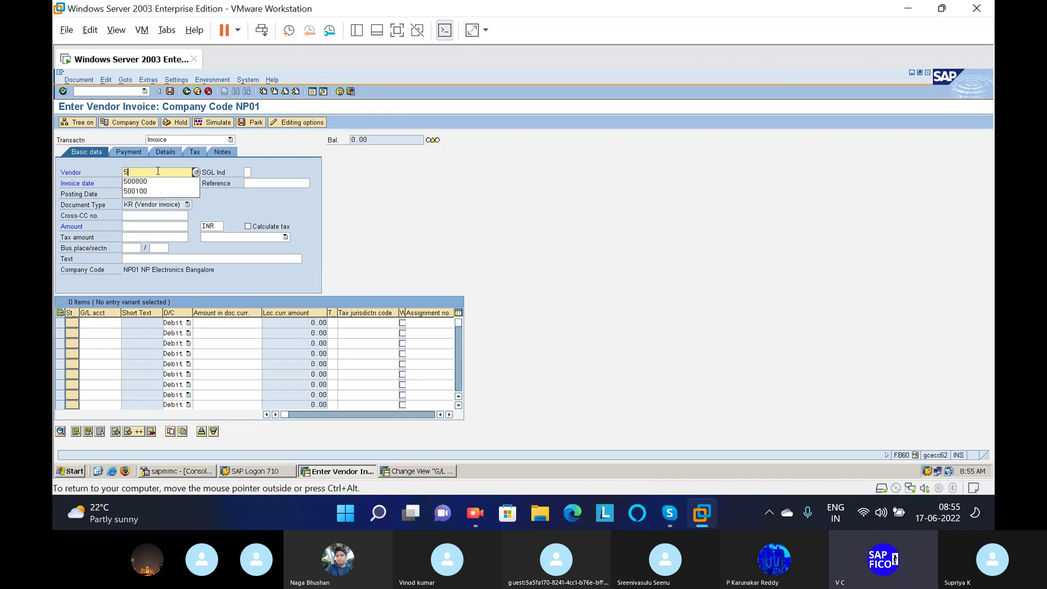
click(196, 173)
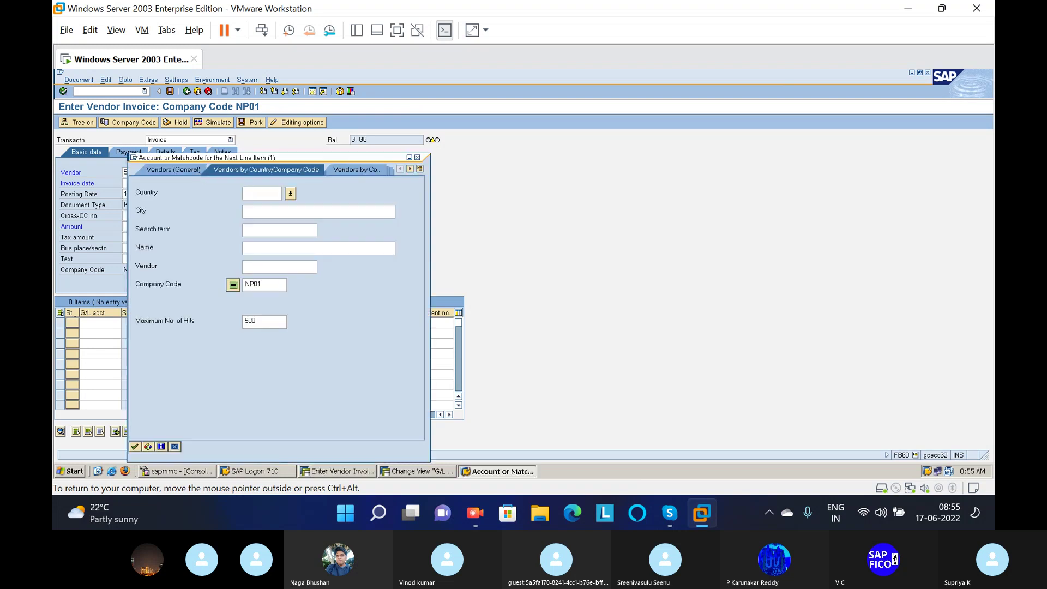
key(Return)
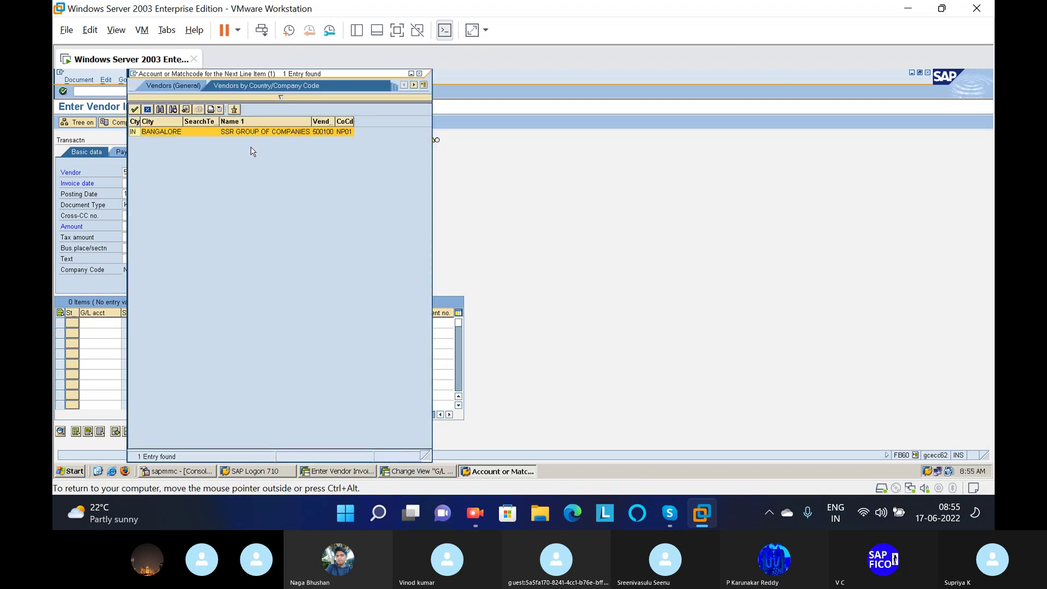
double_click(253, 133)
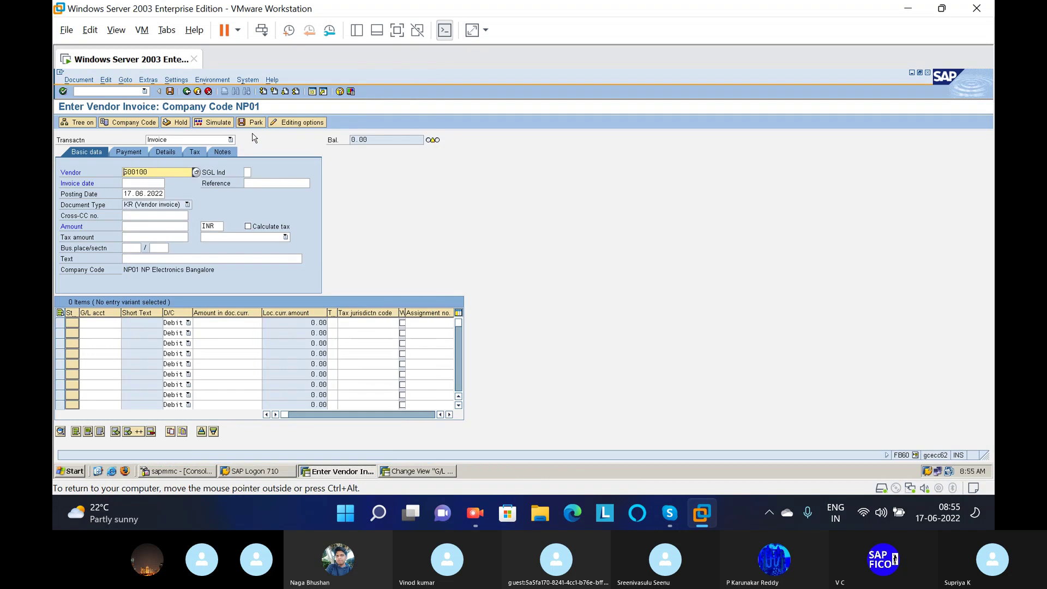
key(Tab)
key(Tab)
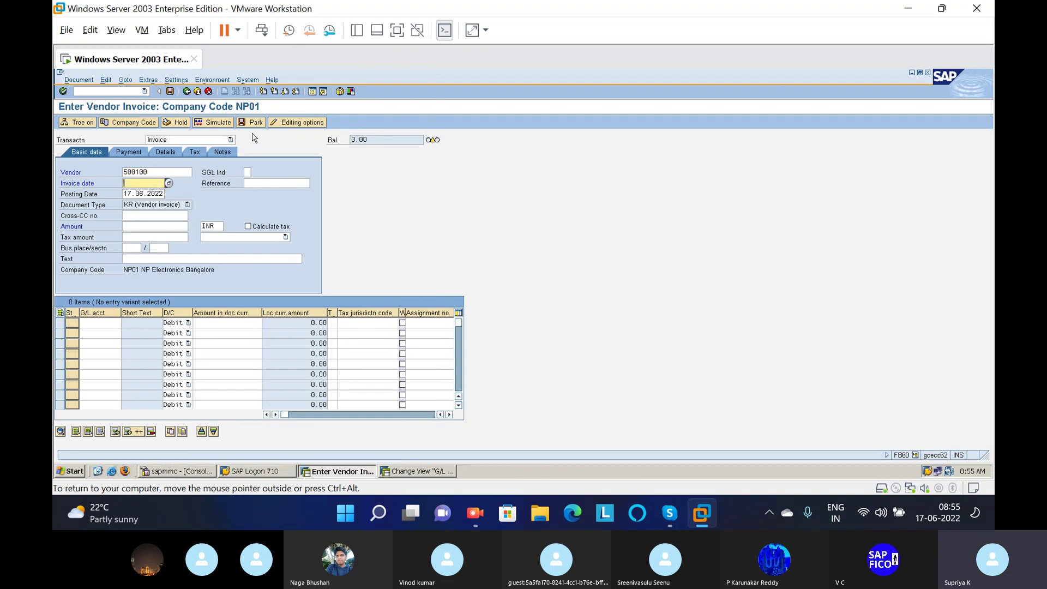
Set the invoice date to 17.6.2022 and the reference to 1100 in the vendor invoice's basic data.
text(17)
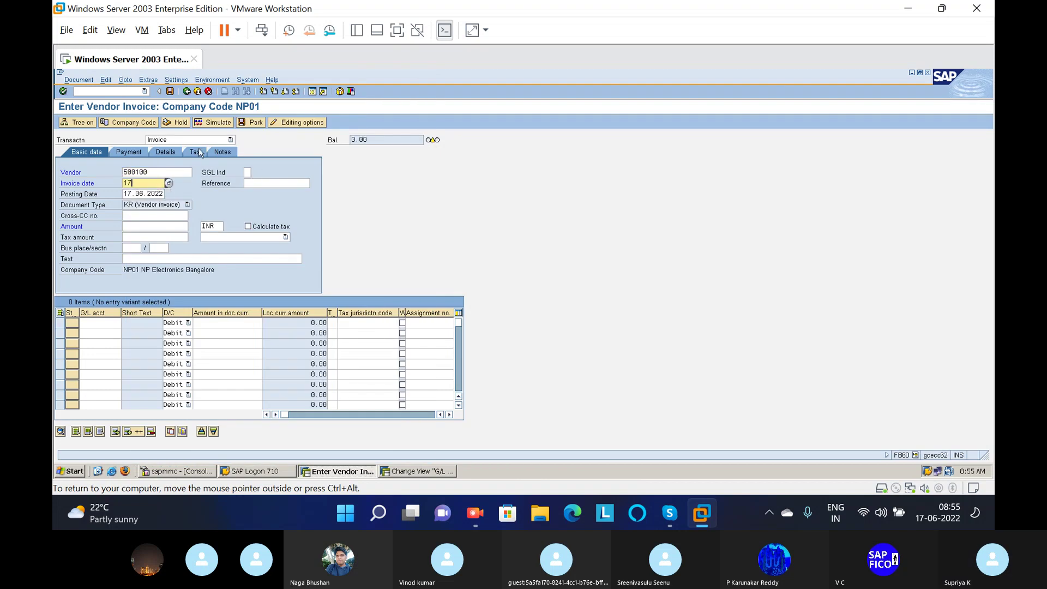
text(.6.2022)
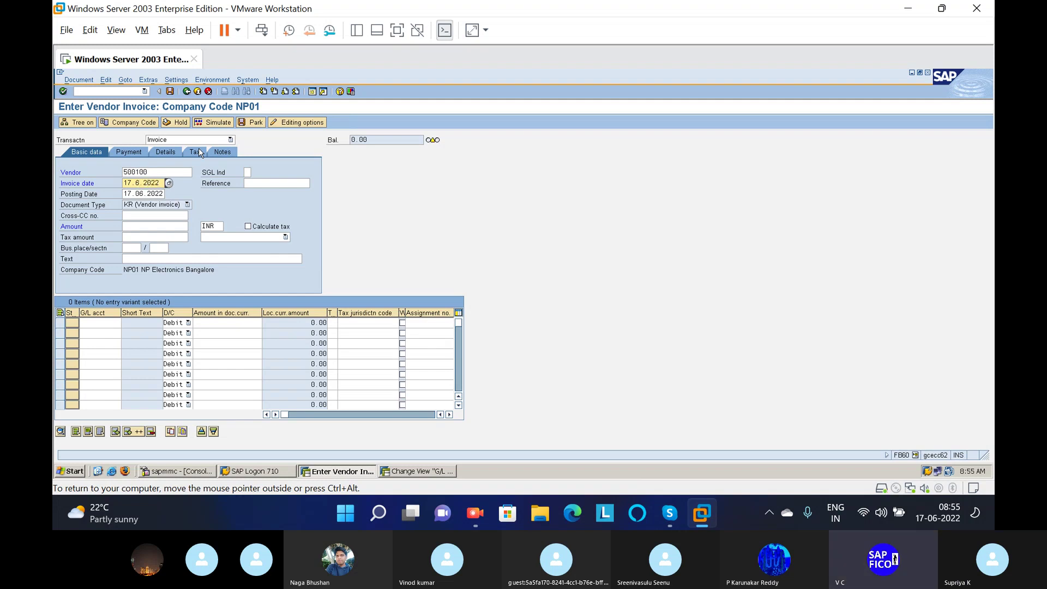
key(Tab)
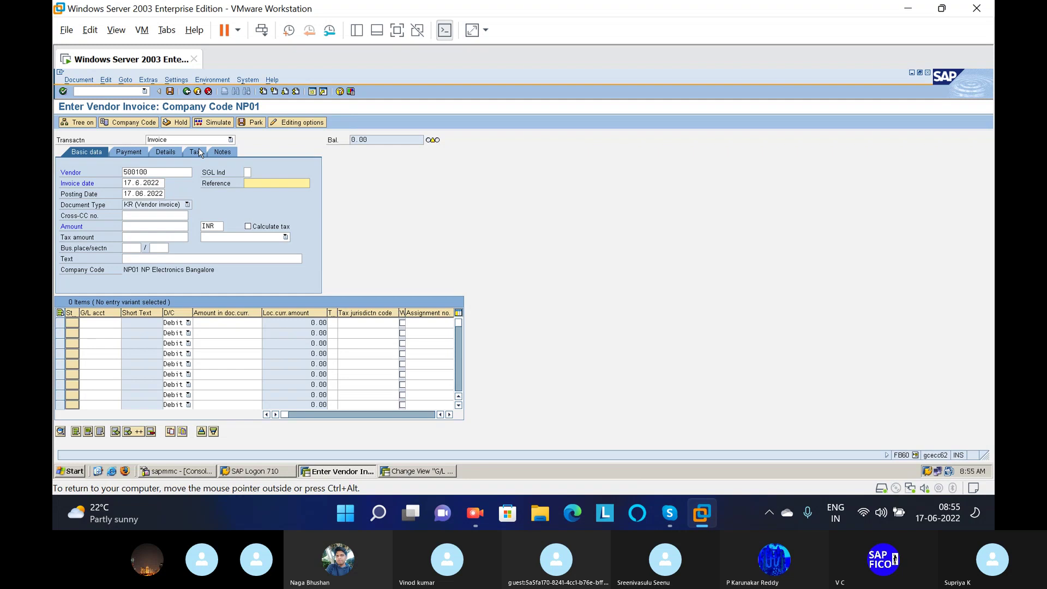
text(100)
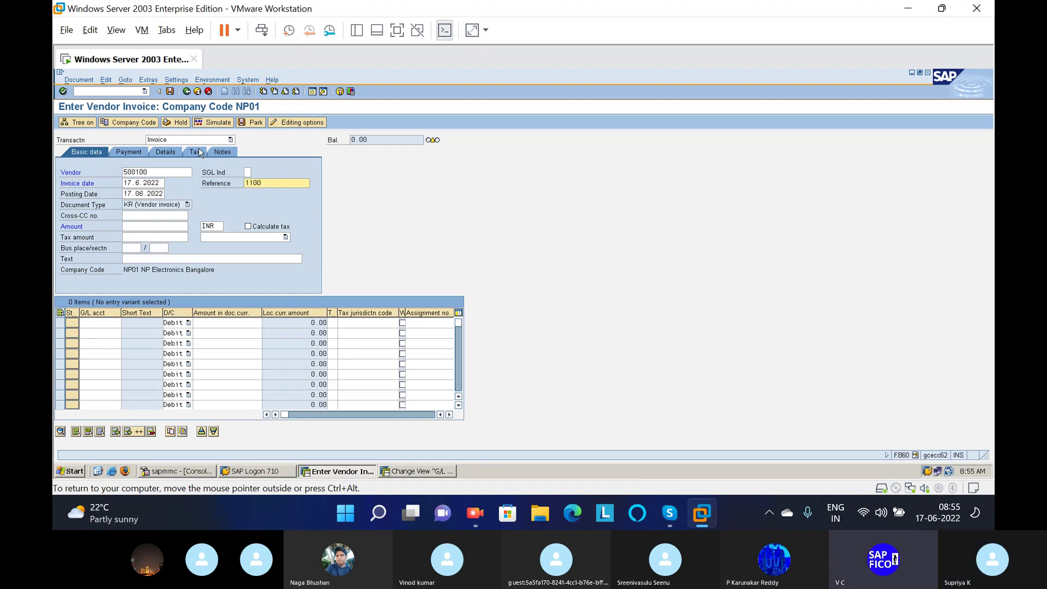
Set the vendor invoice amount to 10000 INR.
key(Tab)
key(Tab)
key(Tab)
key(Tab)
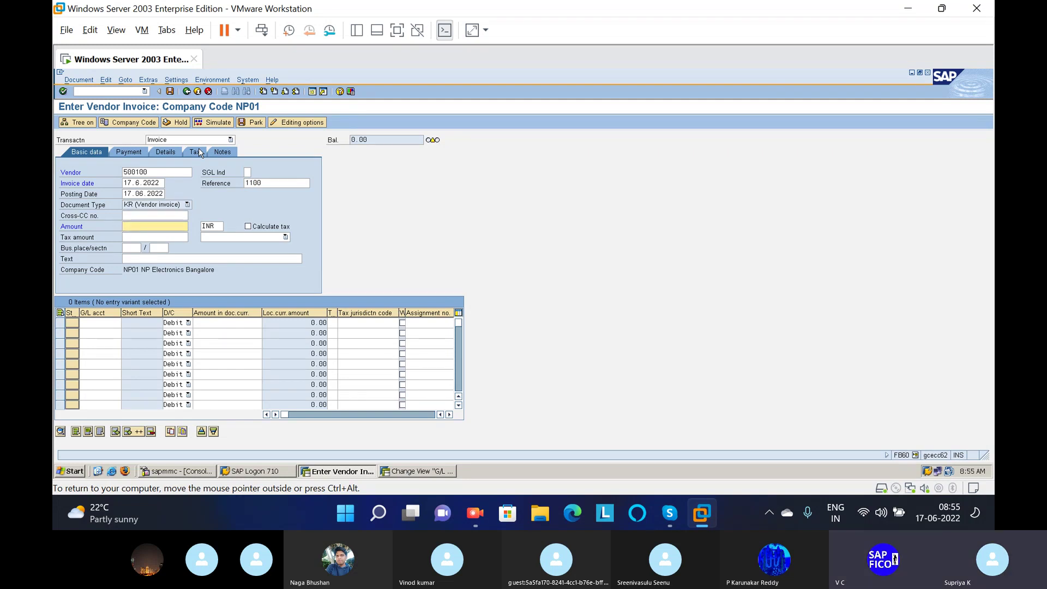
text(1)
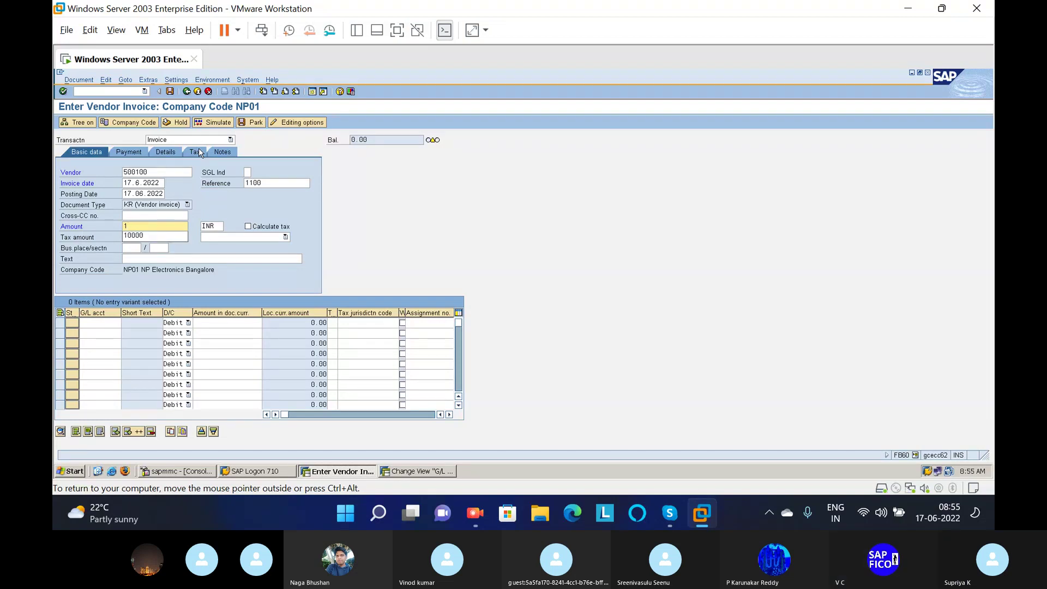
text(0000)
Enter the invoice text "being raw materials purchased" in the basic data.
key(Tab)
key(Tab)
key(Tab)
key(Tab)
key(Tab)
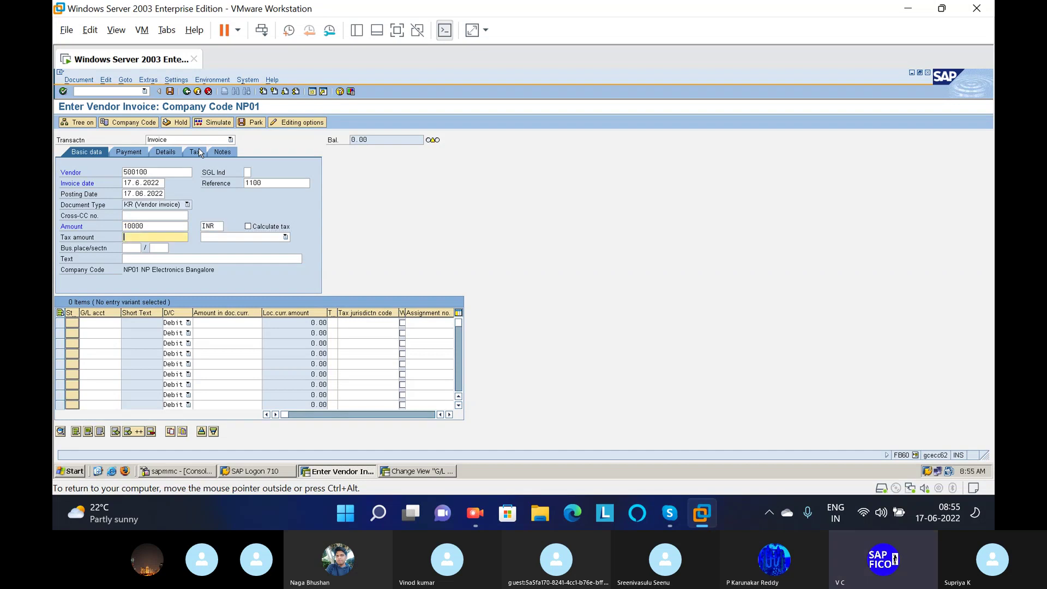
key(Tab)
key(Tab)
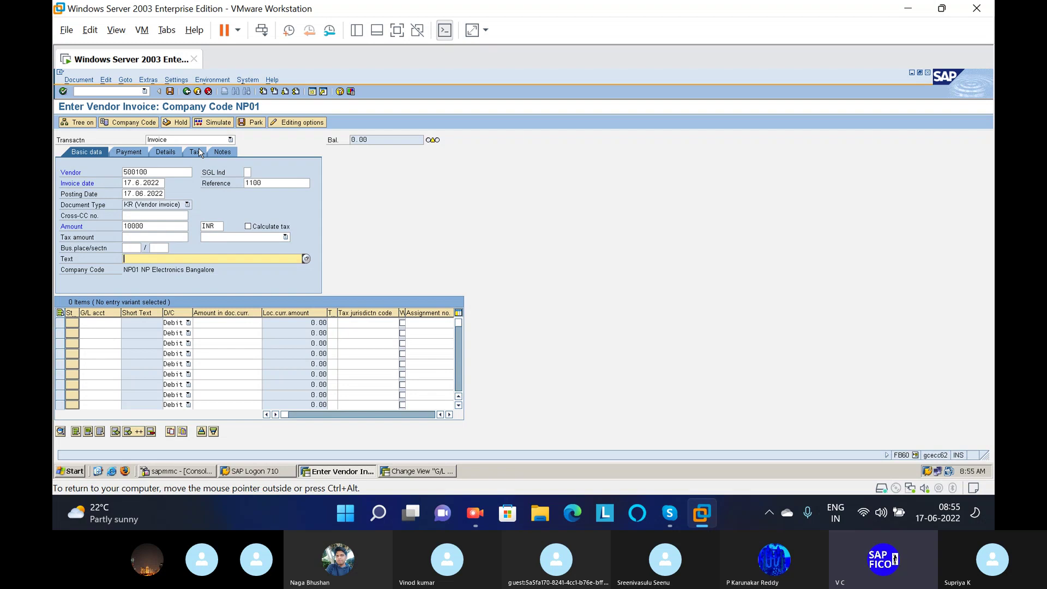
text(being )
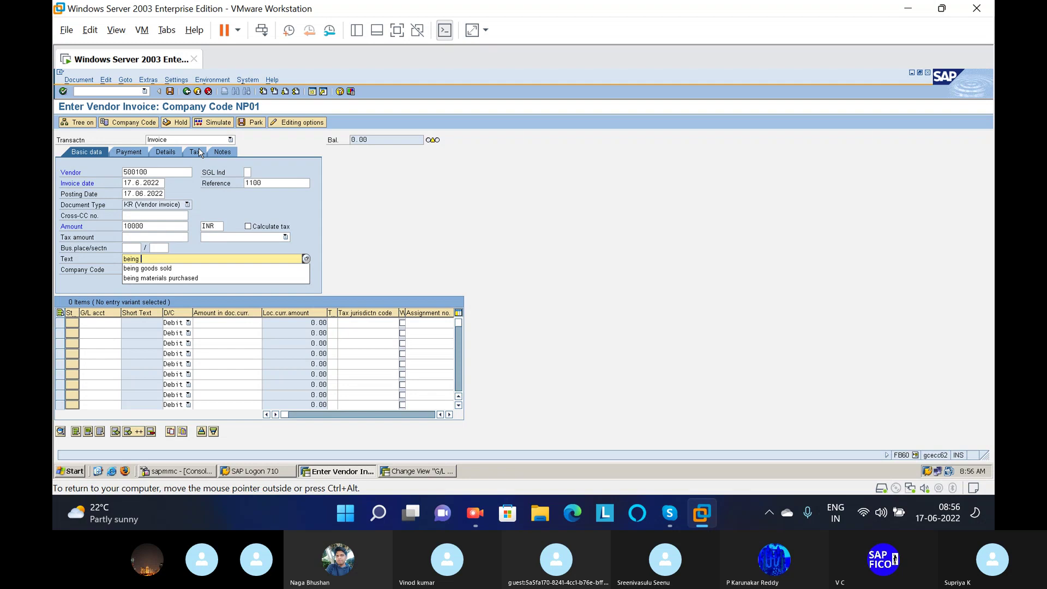
text(raw mater)
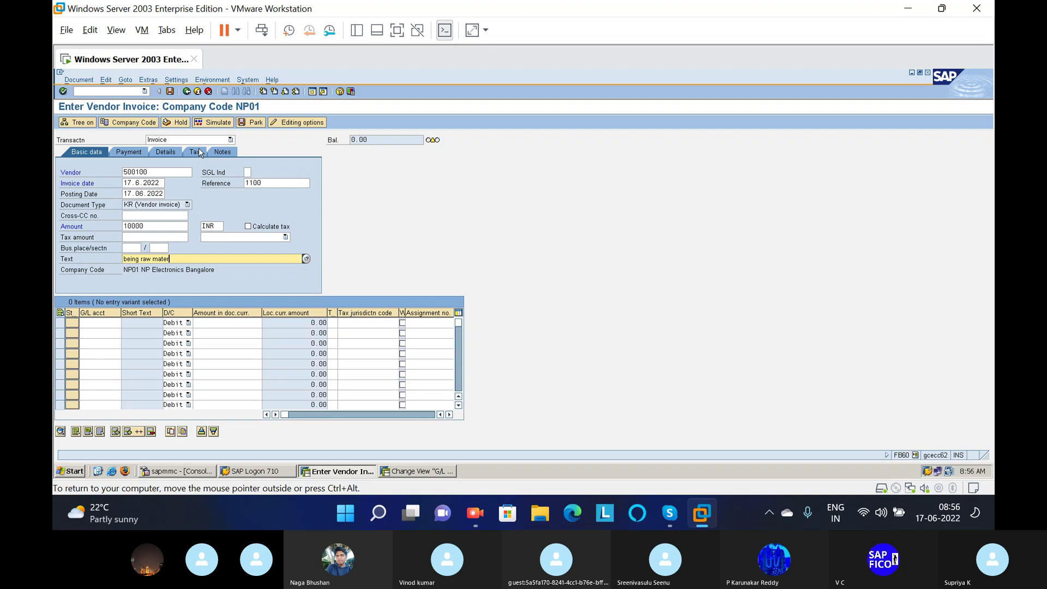
text(ials p)
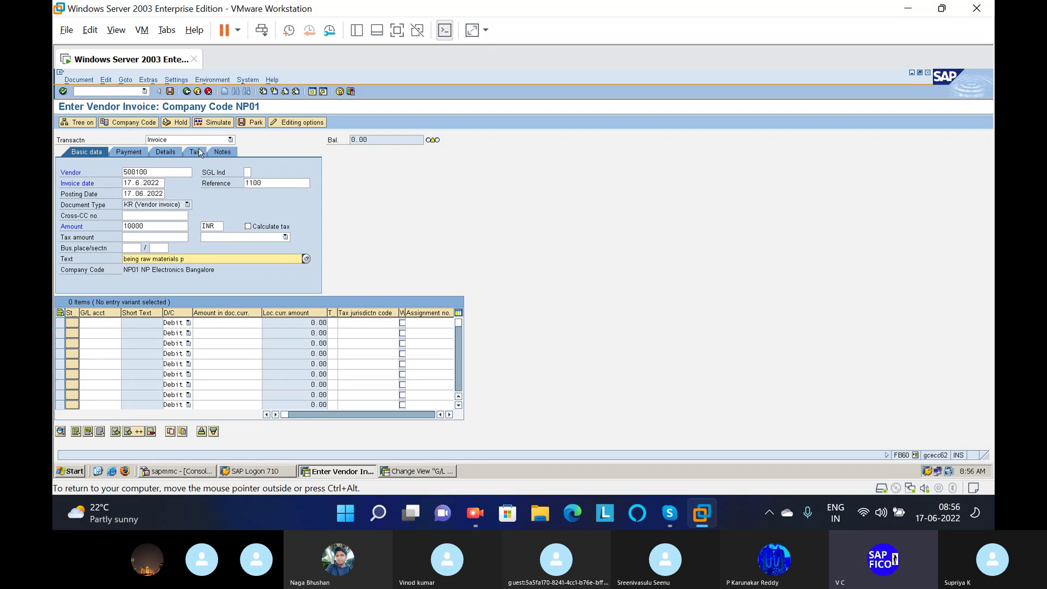
text(u)
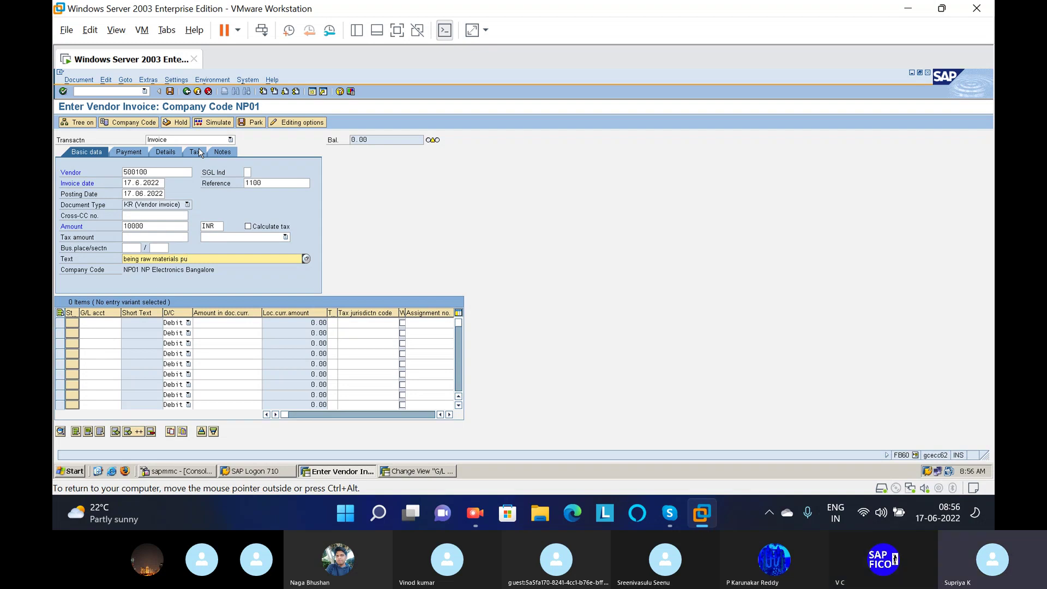
text(rchased)
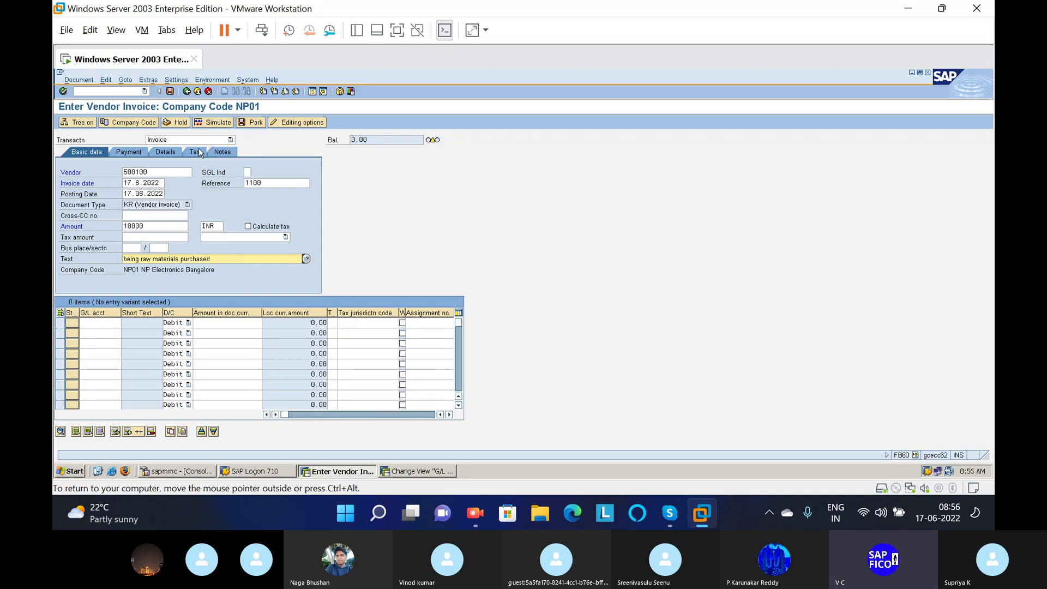
key(Return)
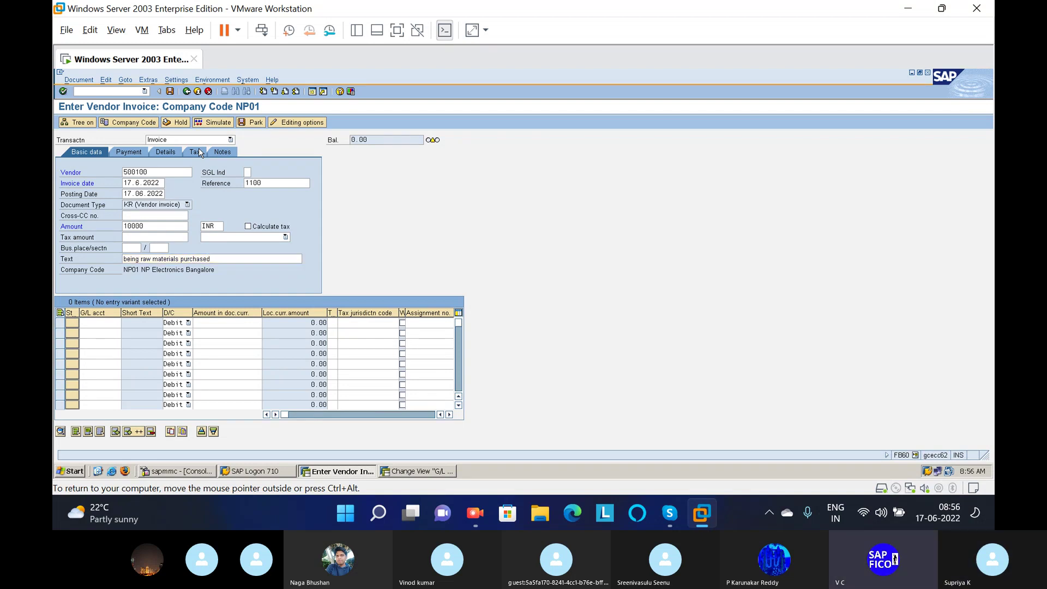
Add a debit line item of 10000 to Inventory A/c by looking up the G/L account, and validate the entries.
click(125, 323)
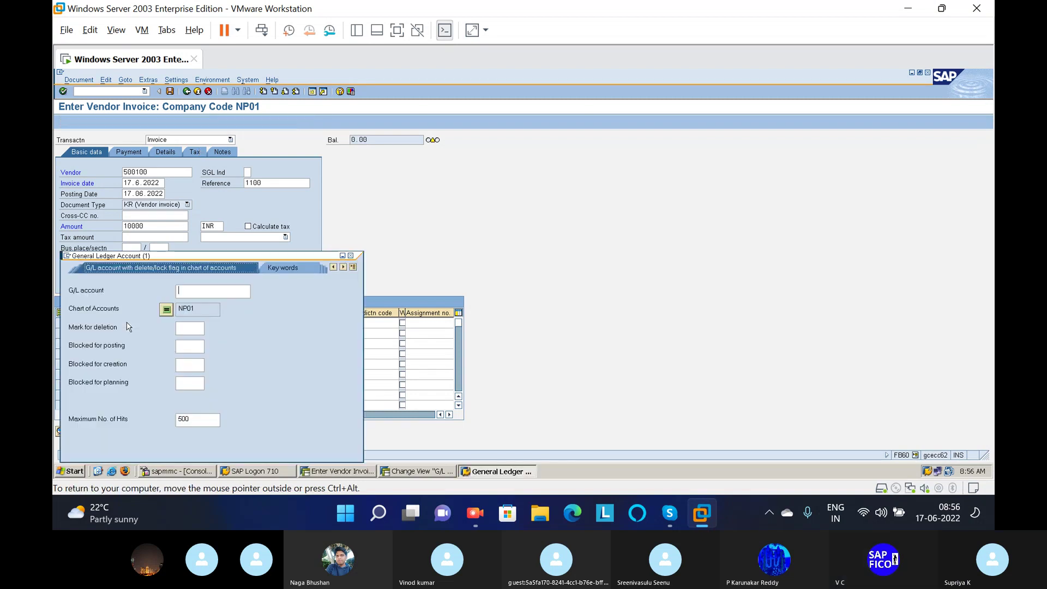
key(Return)
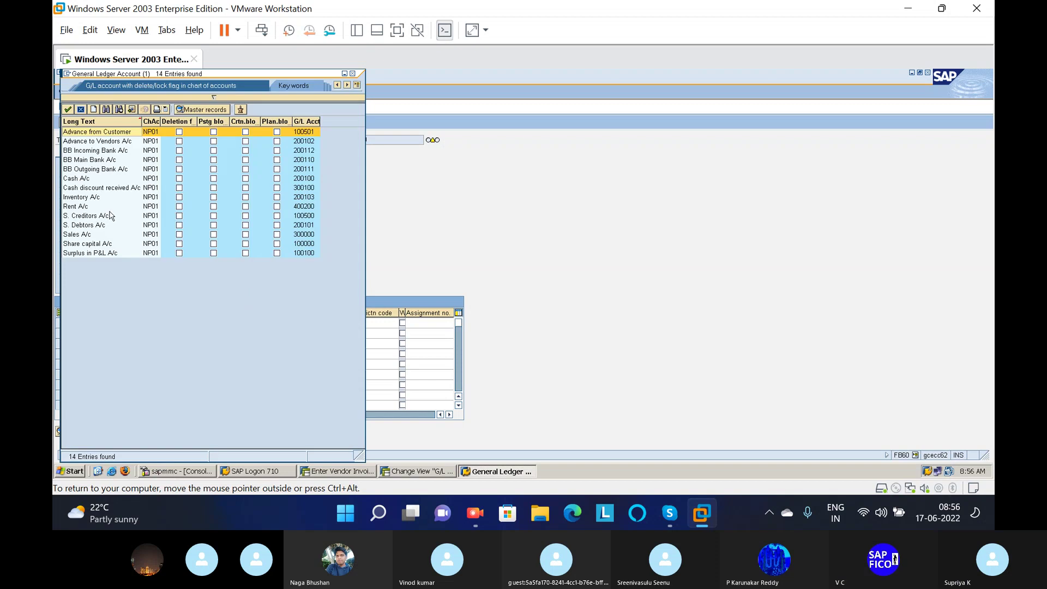
double_click(81, 197)
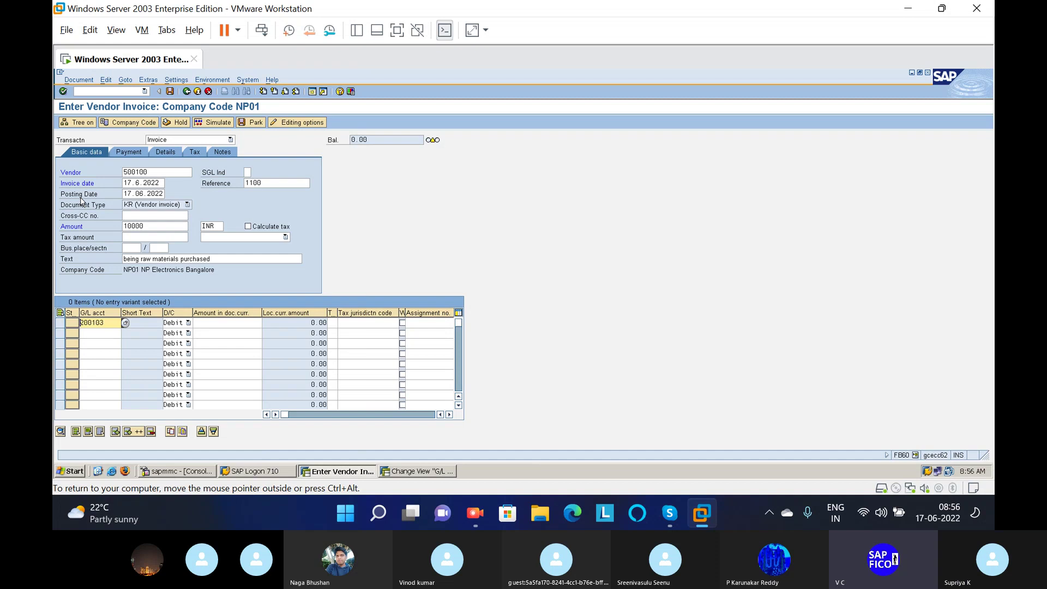
key(Tab)
key(Tab)
text(10000)
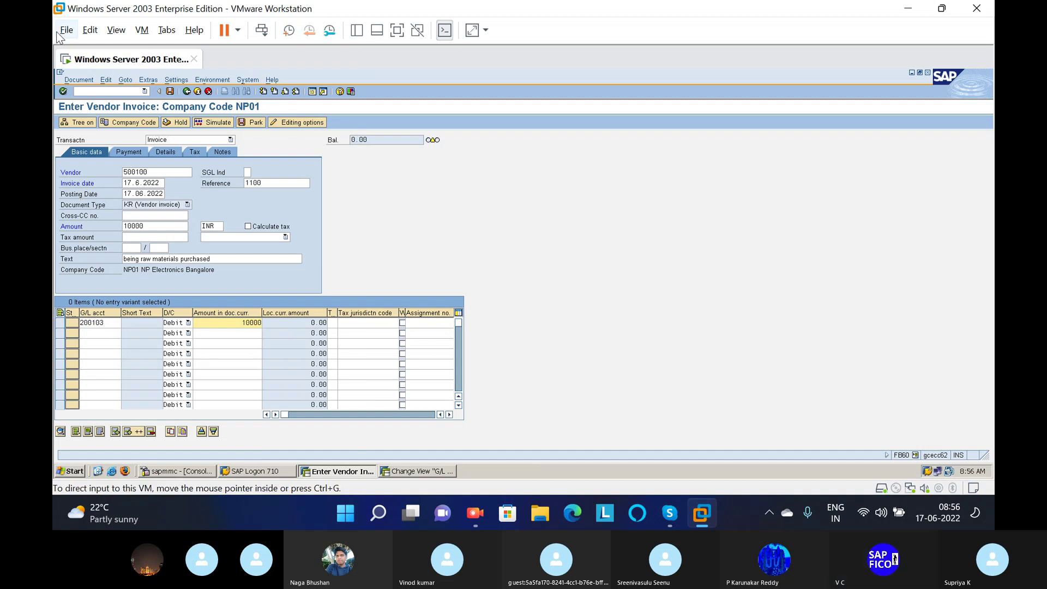
key(Return)
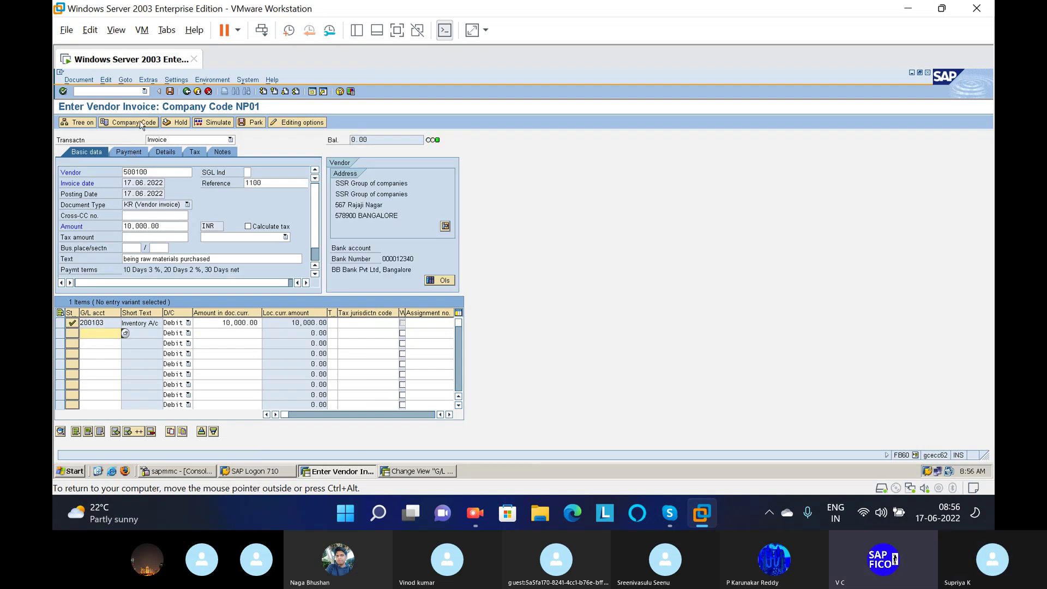
Check the payment terms carried into the invoice's payment data, and simulate and post the vendor invoice.
click(135, 155)
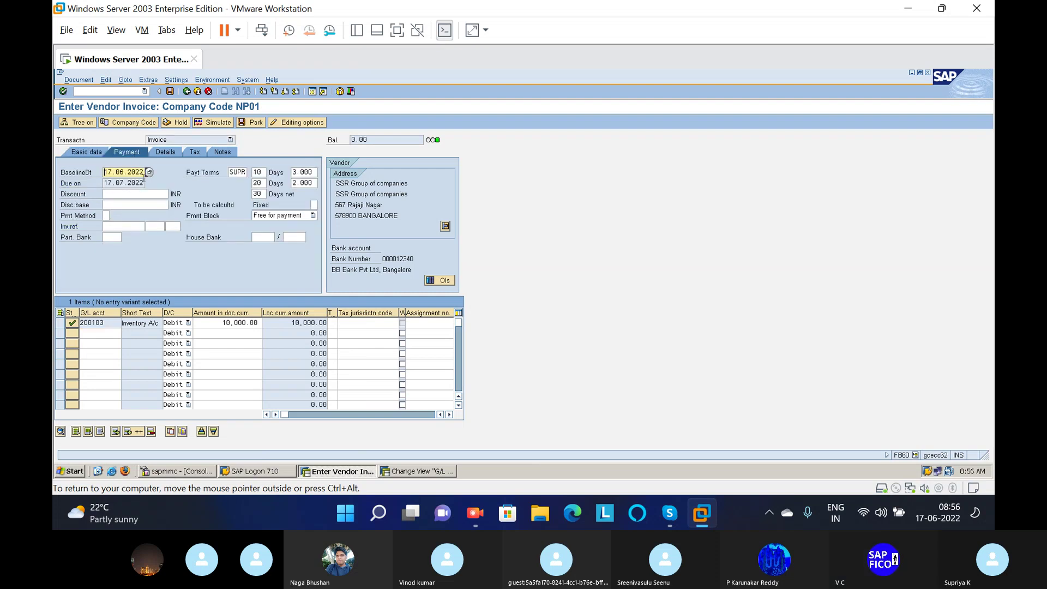
double_click(245, 173)
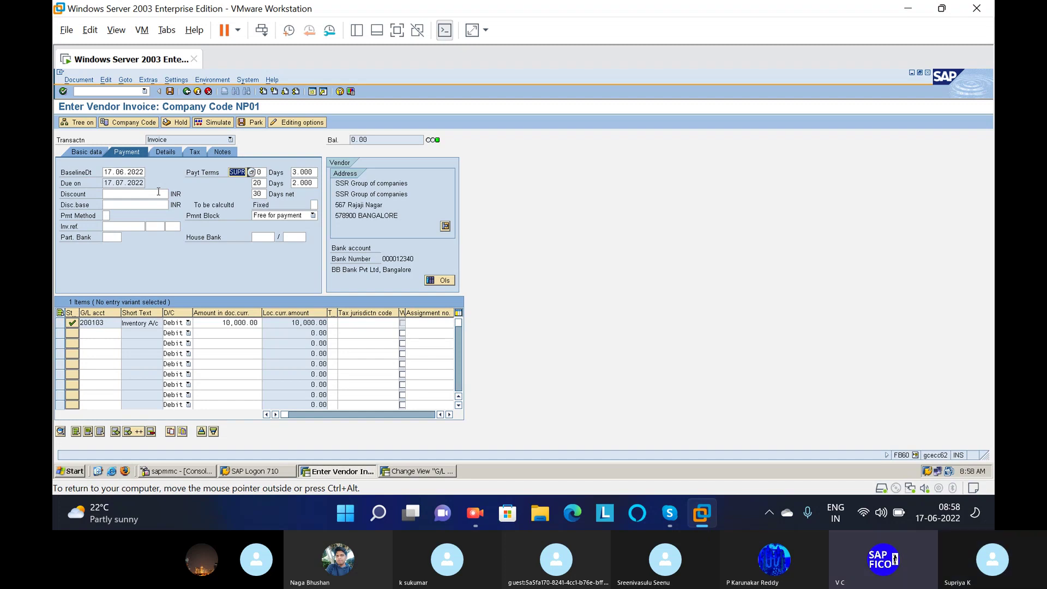
click(216, 124)
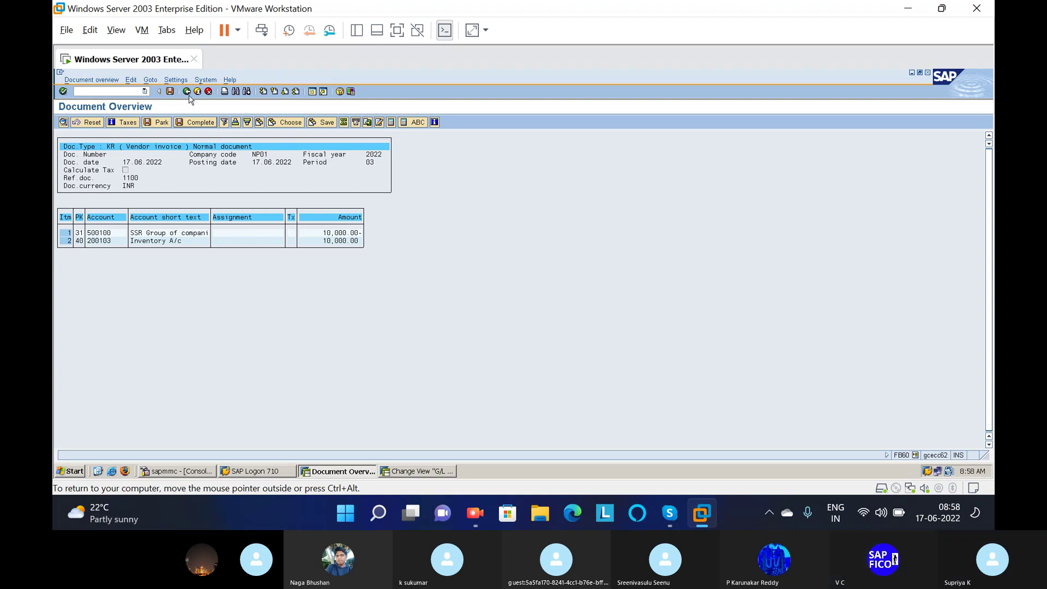
click(171, 91)
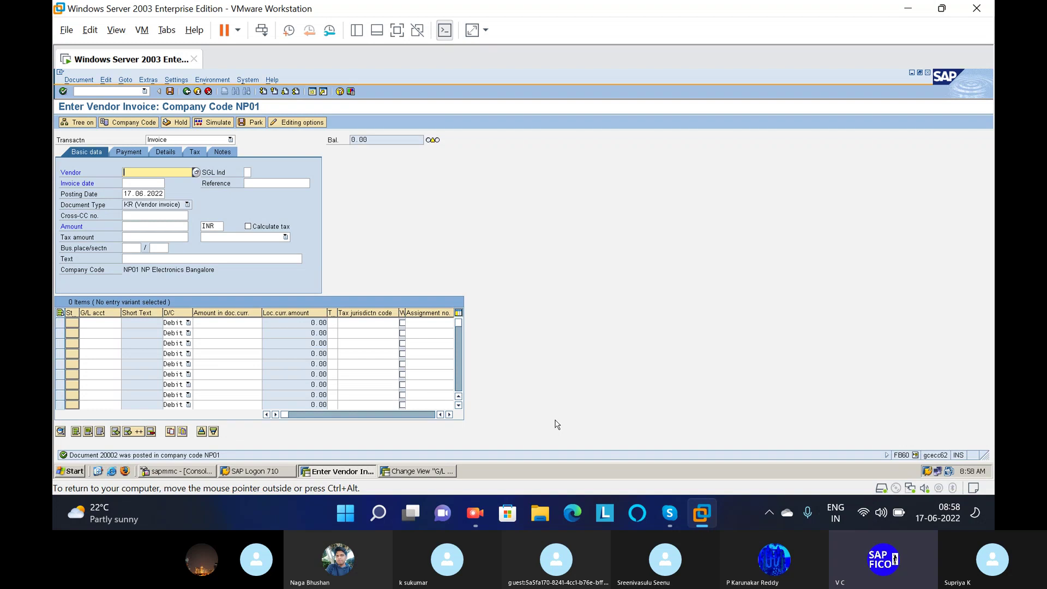
Go to transaction F-53 to post an outgoing vendor payment.
key(alt+d)
key(Escape)
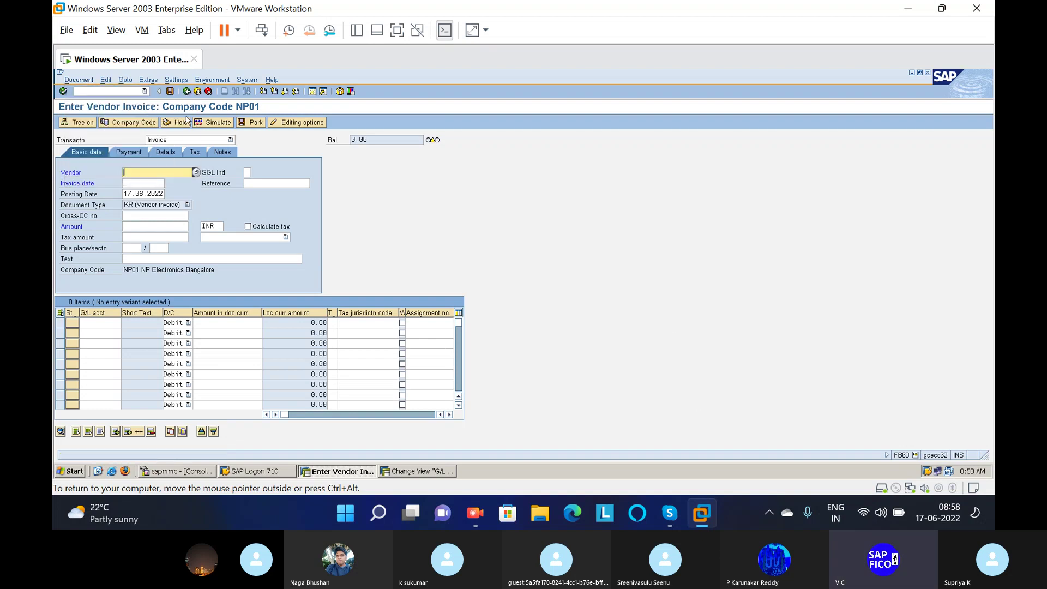
click(120, 91)
text(/n)
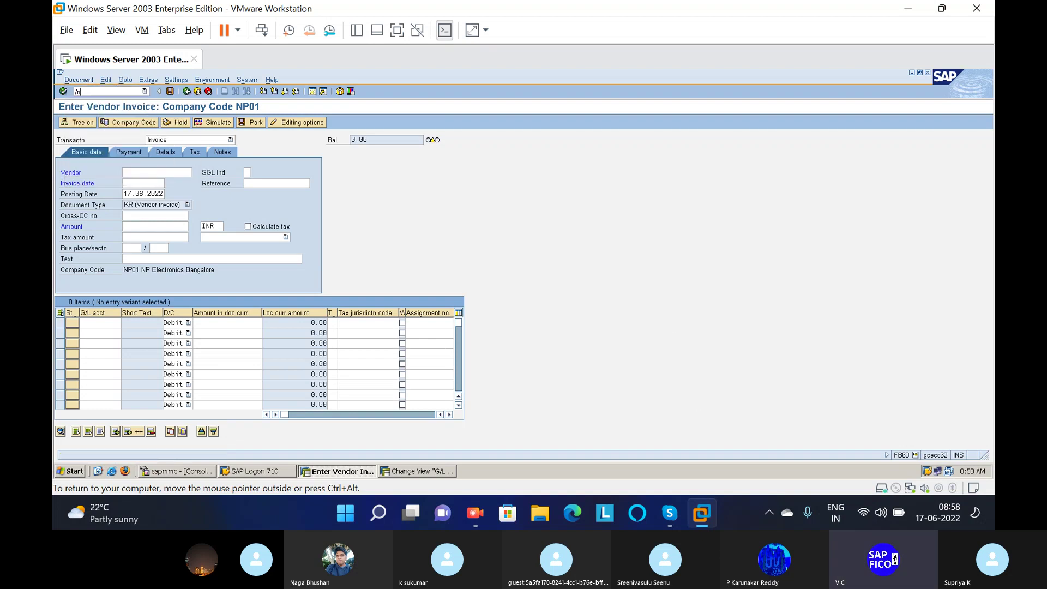
text(f-53)
key(Return)
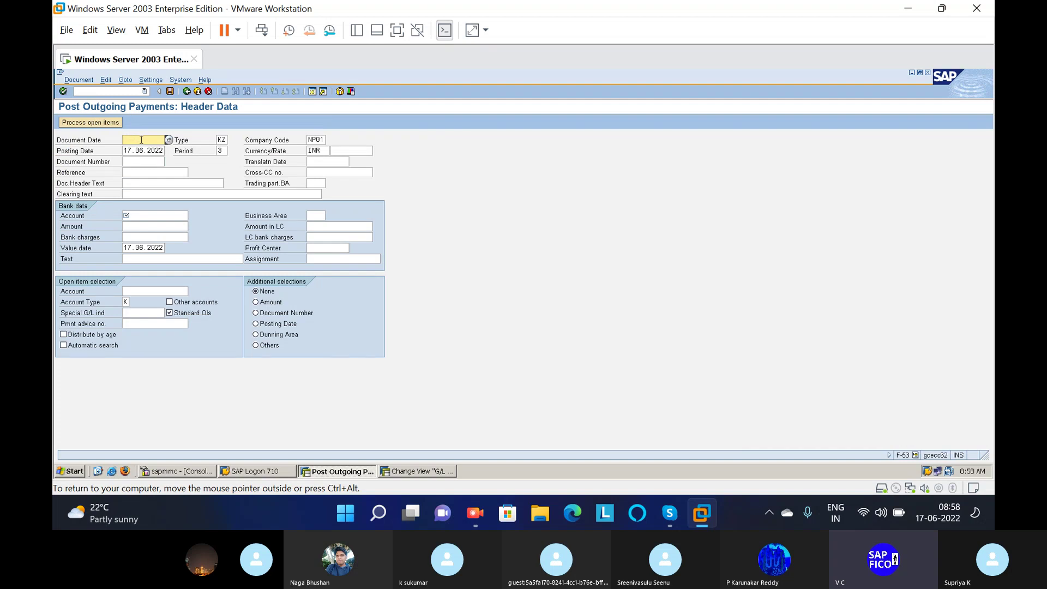
Set the outgoing payment's document date to 17.06.2022 and its reference to 1100.
text(17.06.2022)
key(Tab)
key(Tab)
key(Tab)
key(Tab)
key(Tab)
key(Tab)
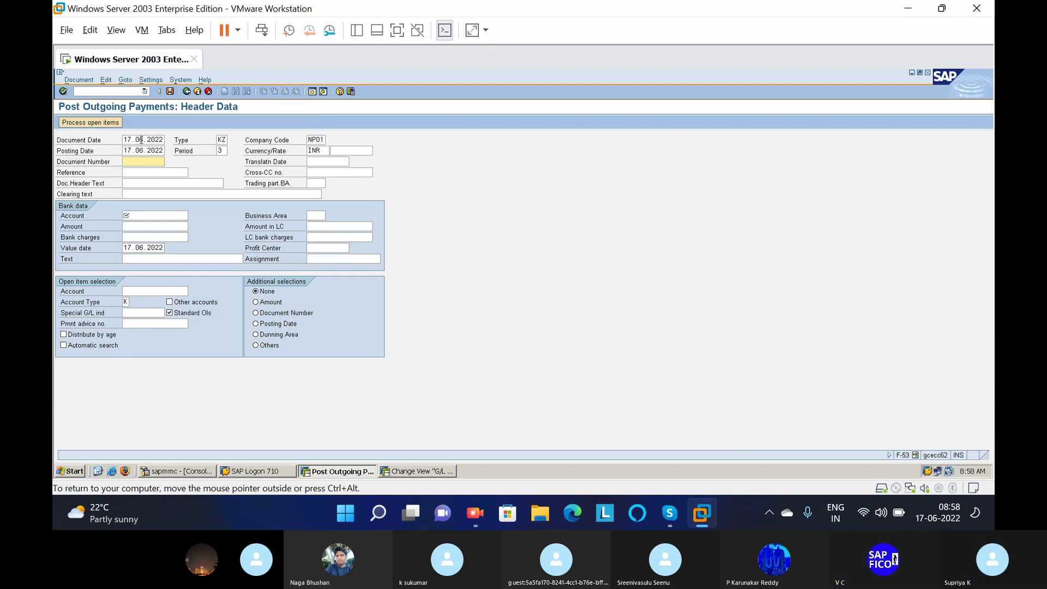
key(Tab)
key(Tab)
text(1100)
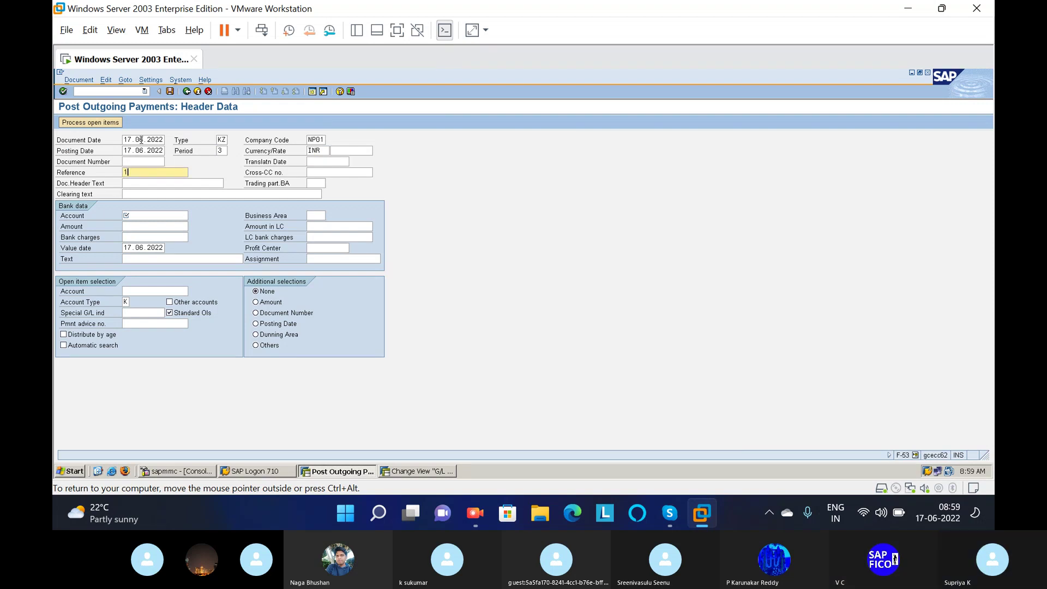
Enter "vendor payment" as the document header text and "payment clearing" as the clearing text.
key(Tab)
key(Tab)
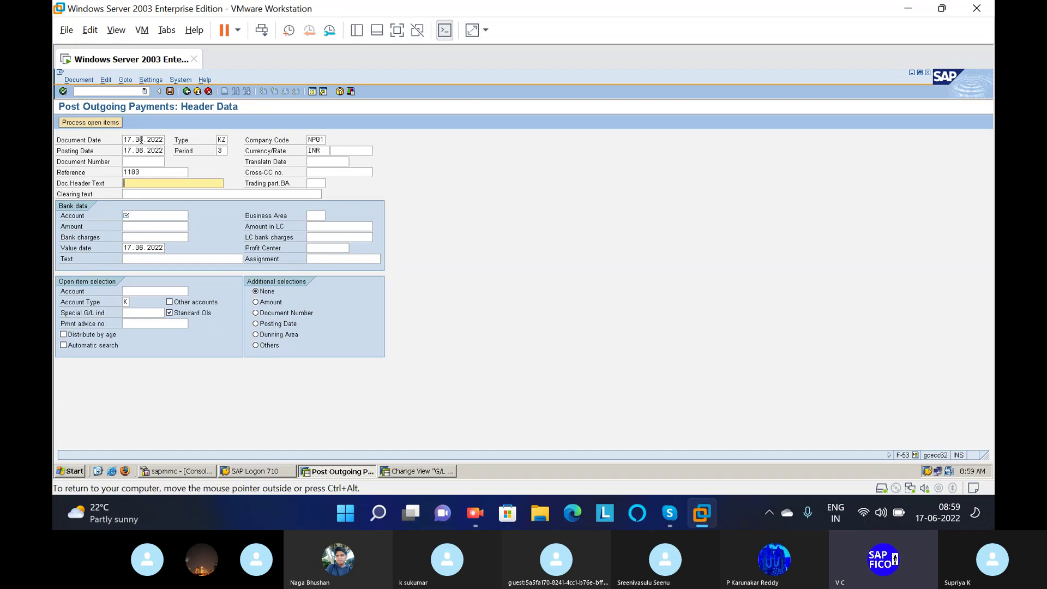
text(vendor )
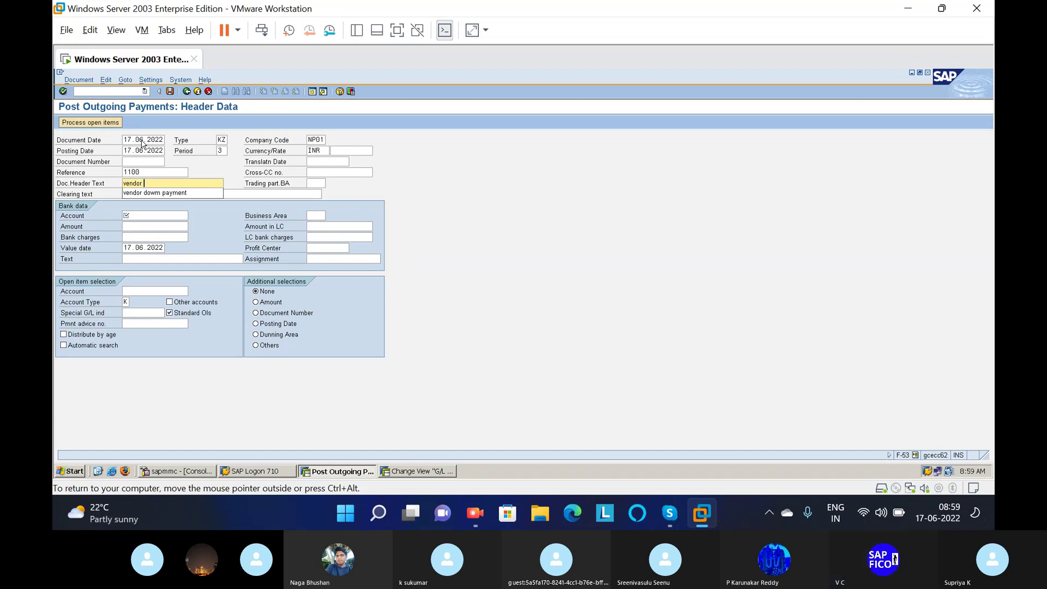
text(payment)
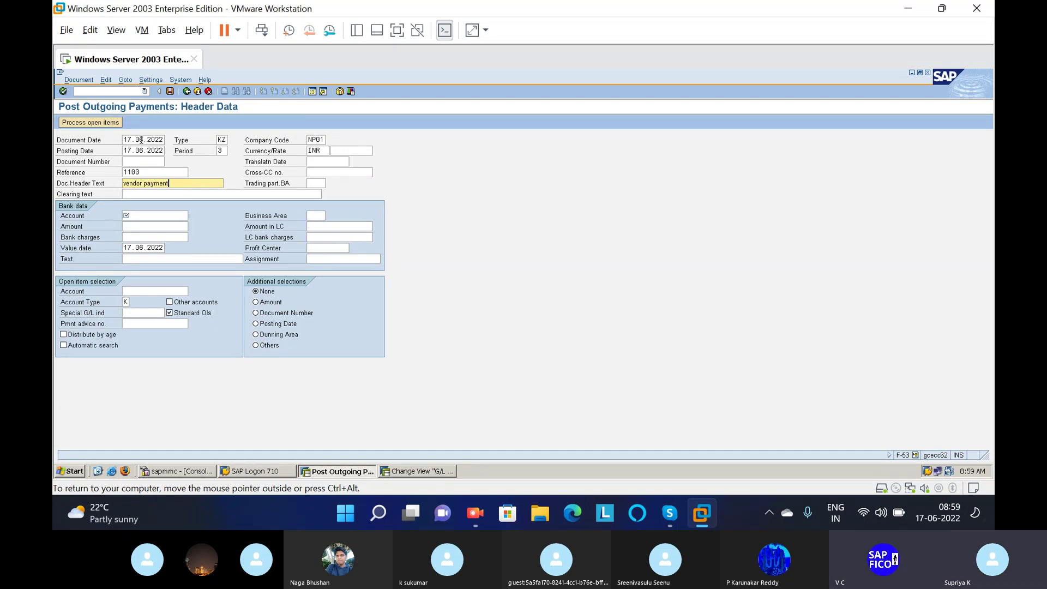
key(Tab)
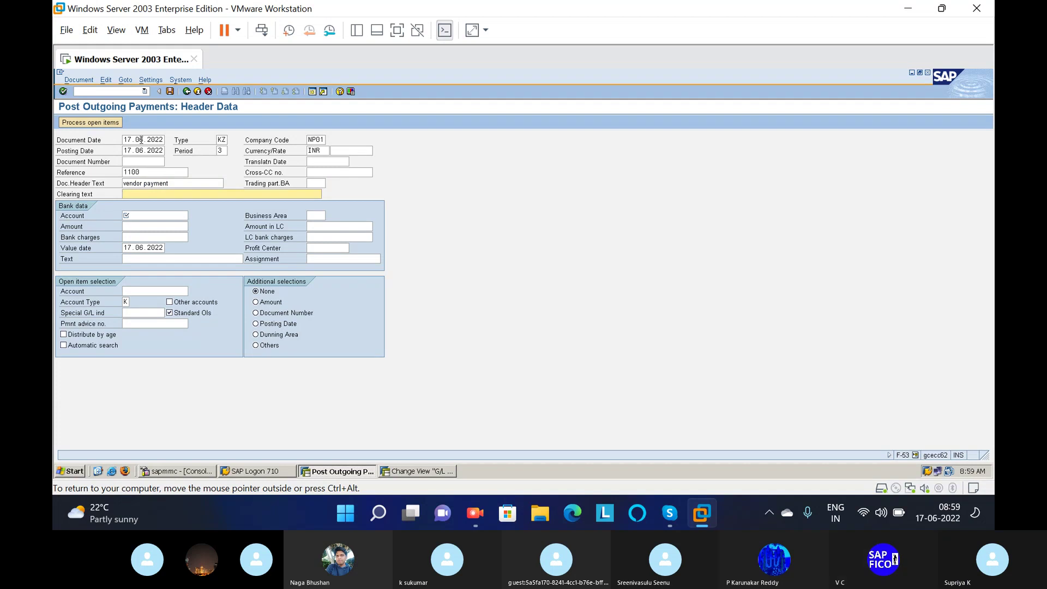
text(payment c)
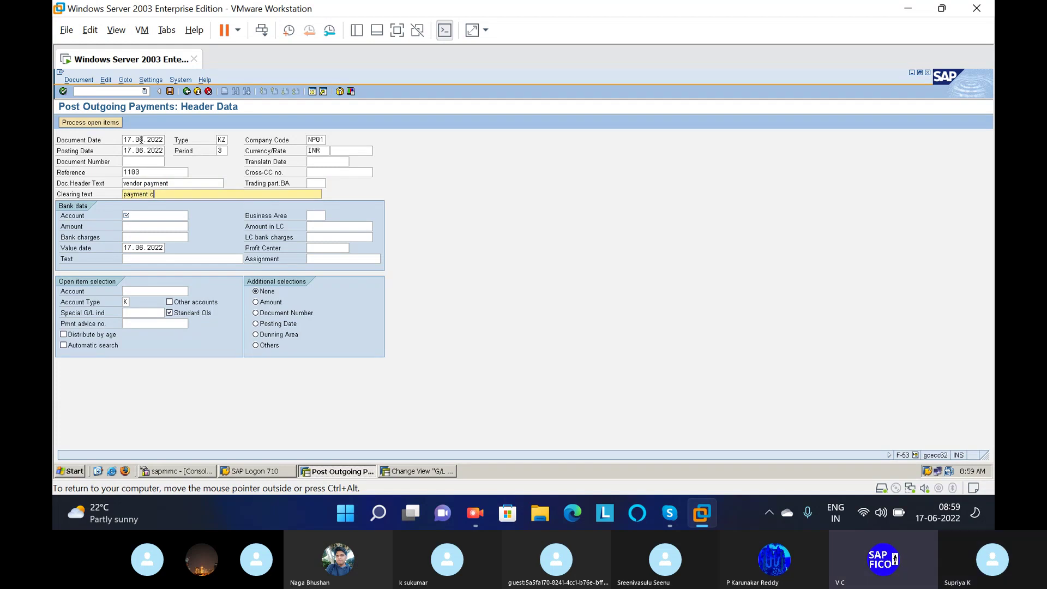
text(learing)
key(Tab)
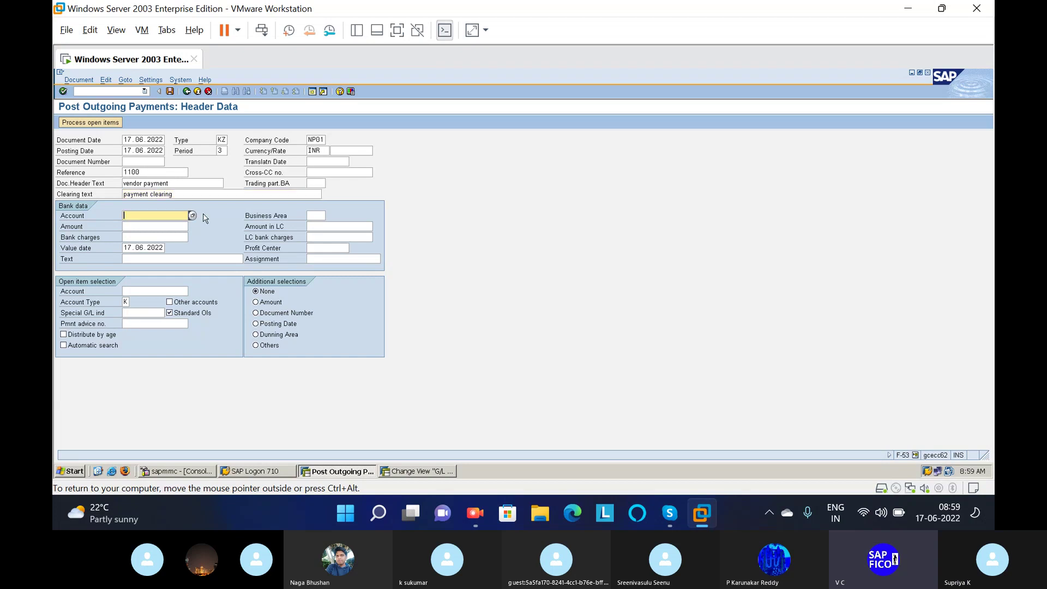
Choose BB Outgoing Bank A/c as the payment's bank account and set the amount to 10000.
click(192, 215)
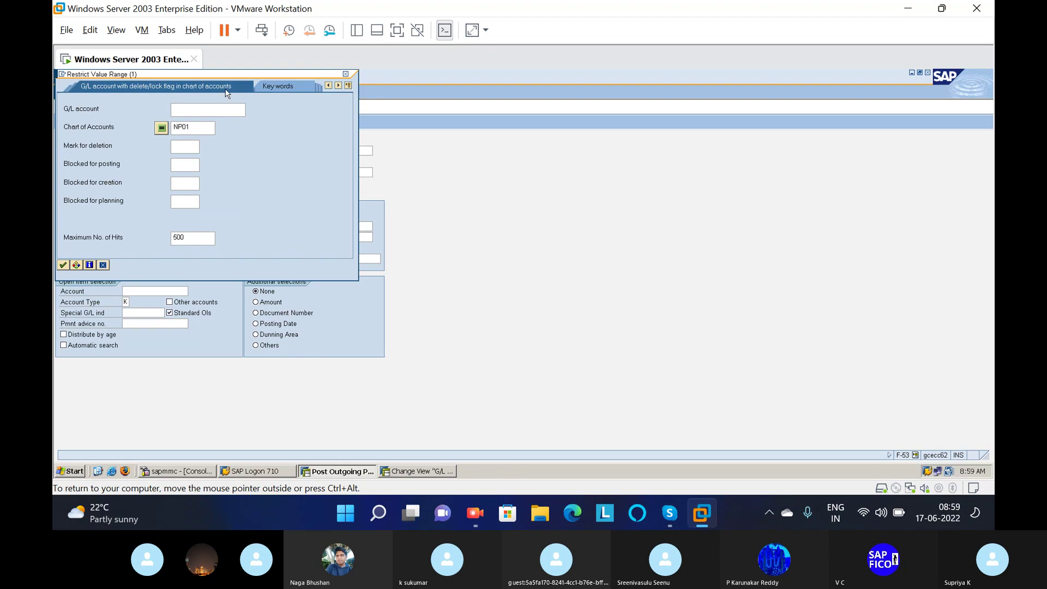
key(Return)
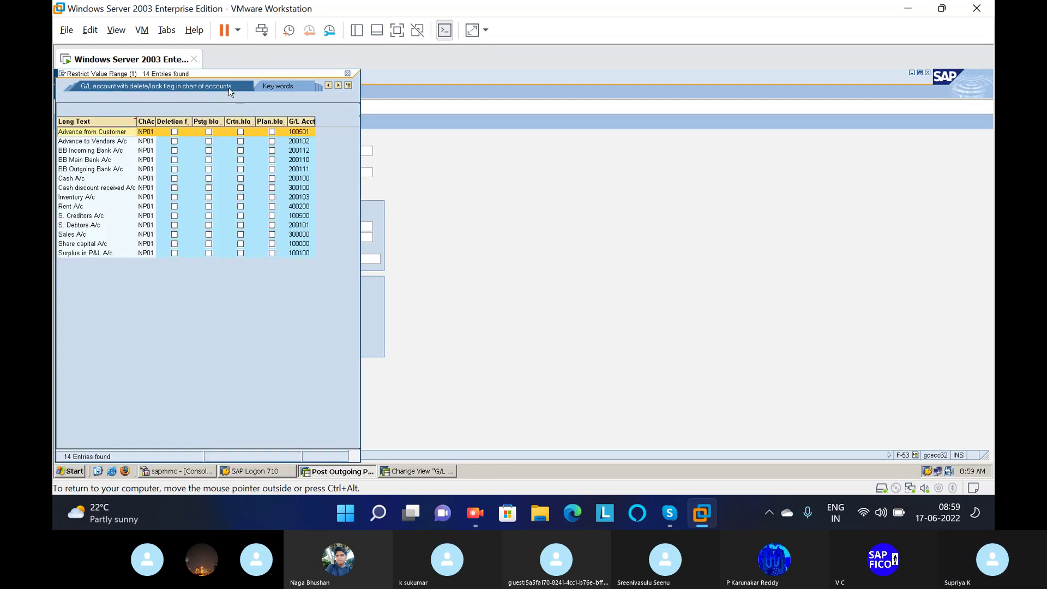
double_click(86, 170)
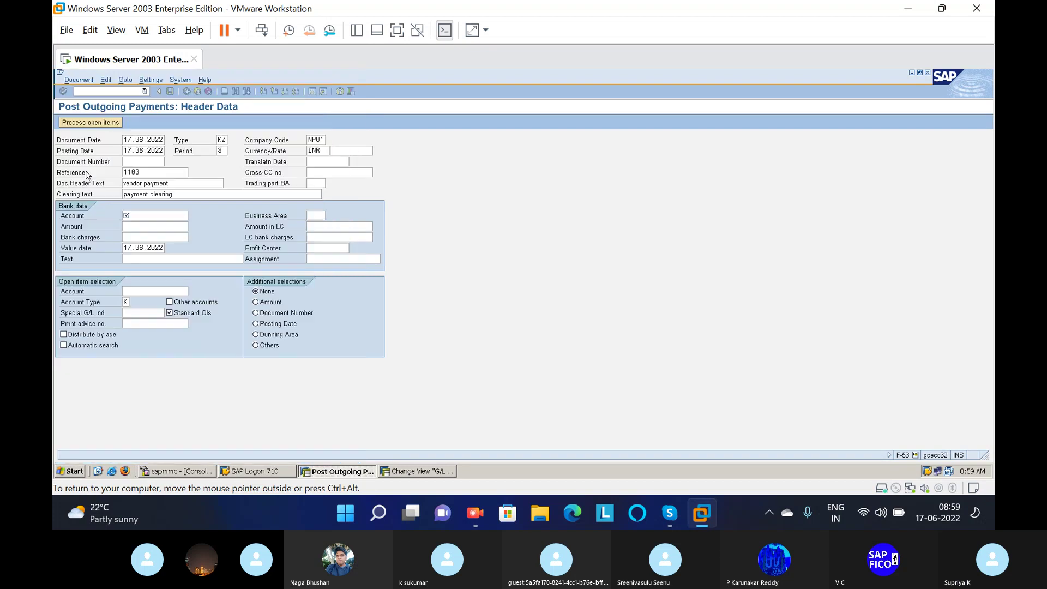
key(Tab)
key(Tab)
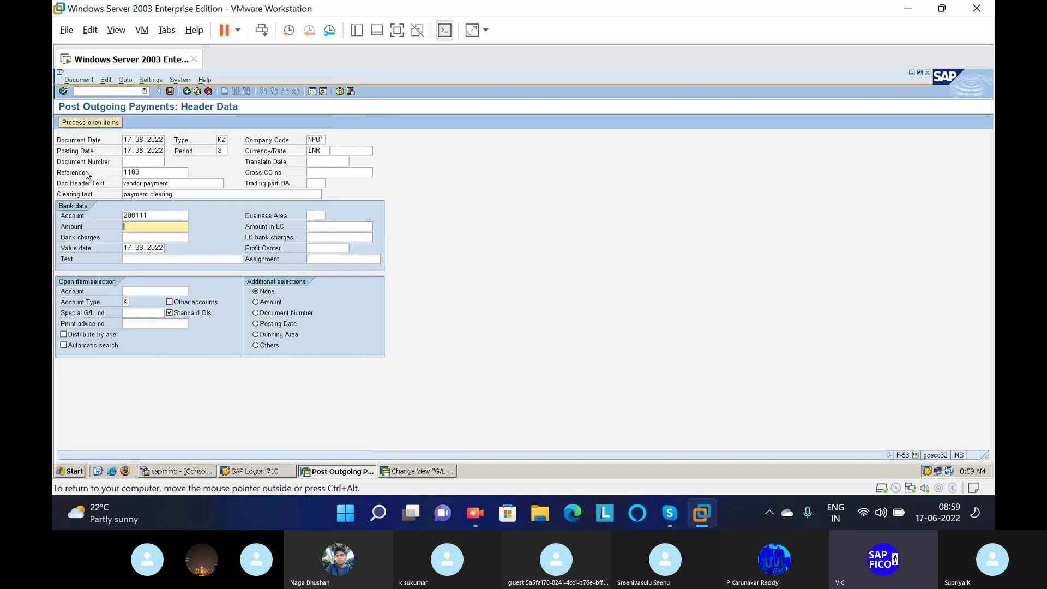
text(10000)
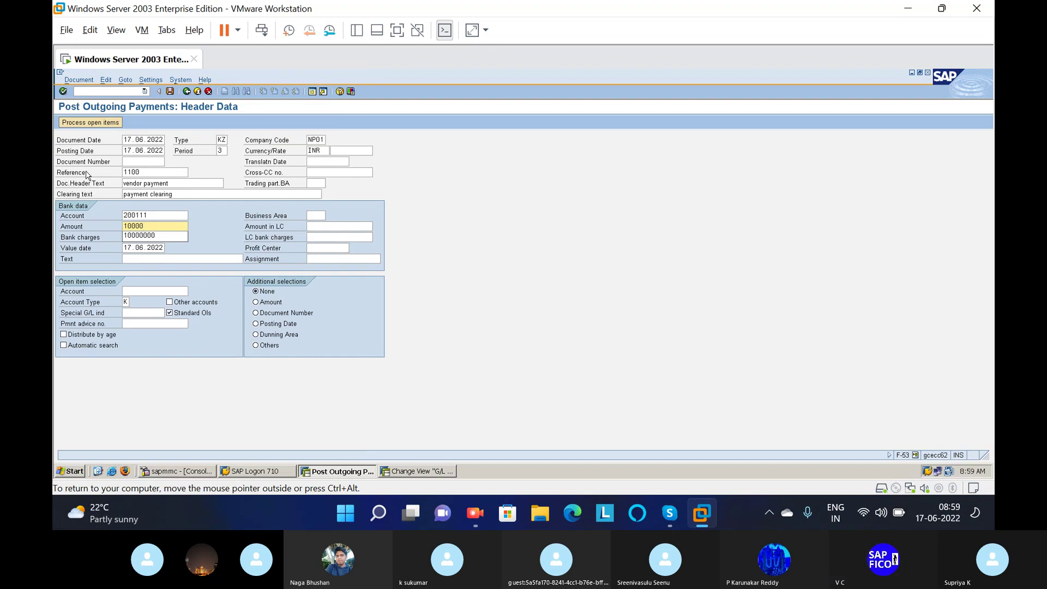
key(Tab)
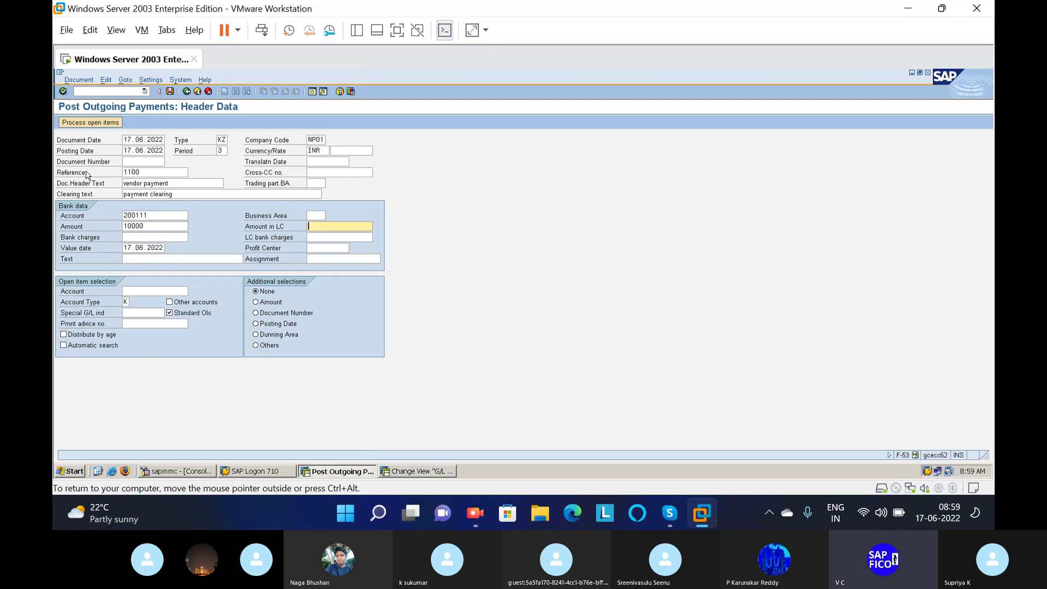
key(Tab)
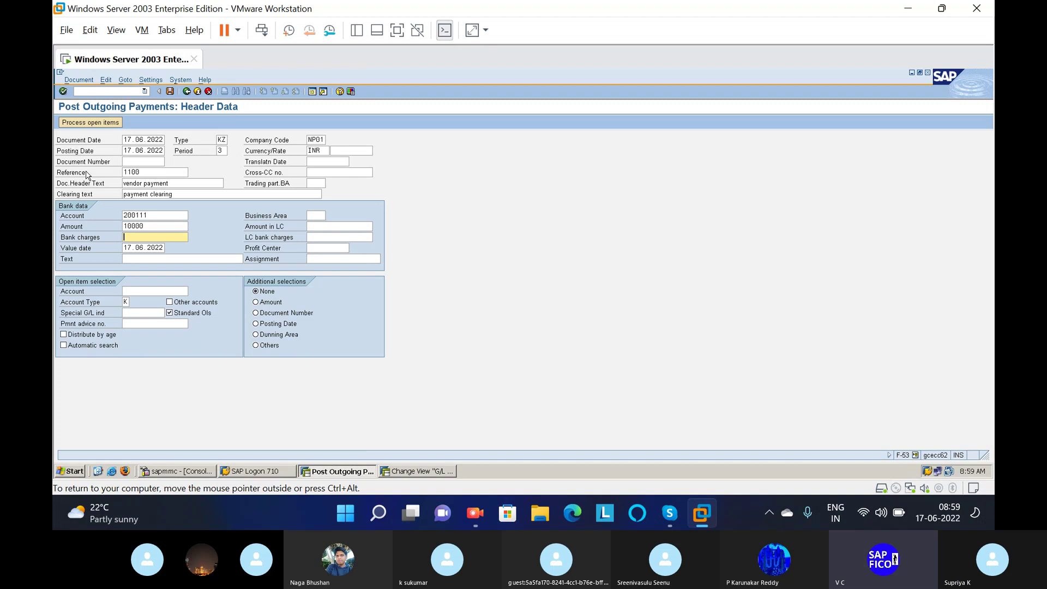
Enter "being amount paid to vendor" as the bank data text.
key(Tab)
key(Tab)
key(Tab)
key(Tab)
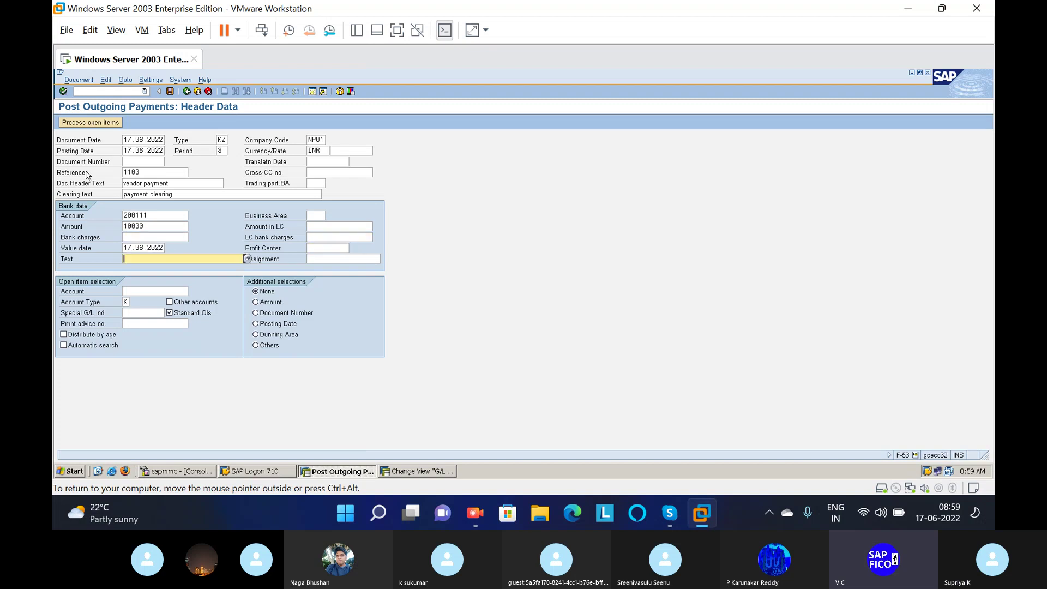
text(being )
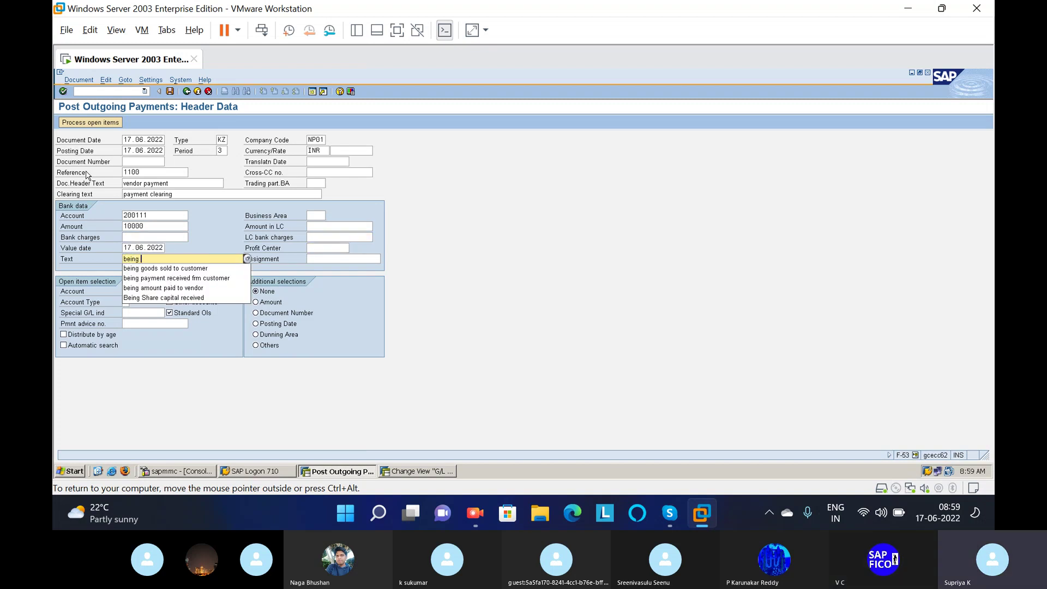
text(amount paid)
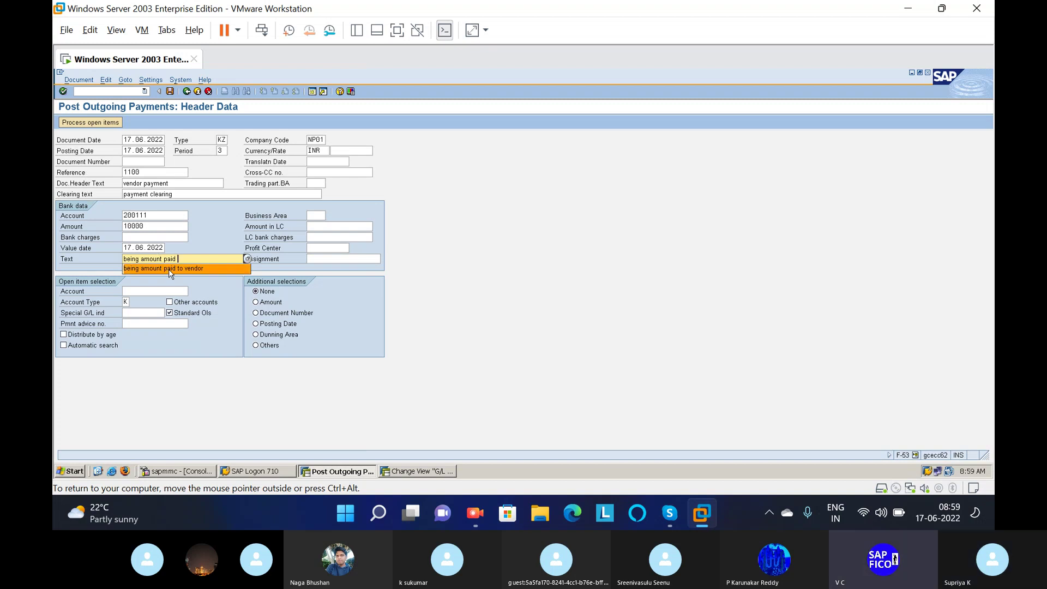
click(168, 269)
key(Tab)
key(Tab)
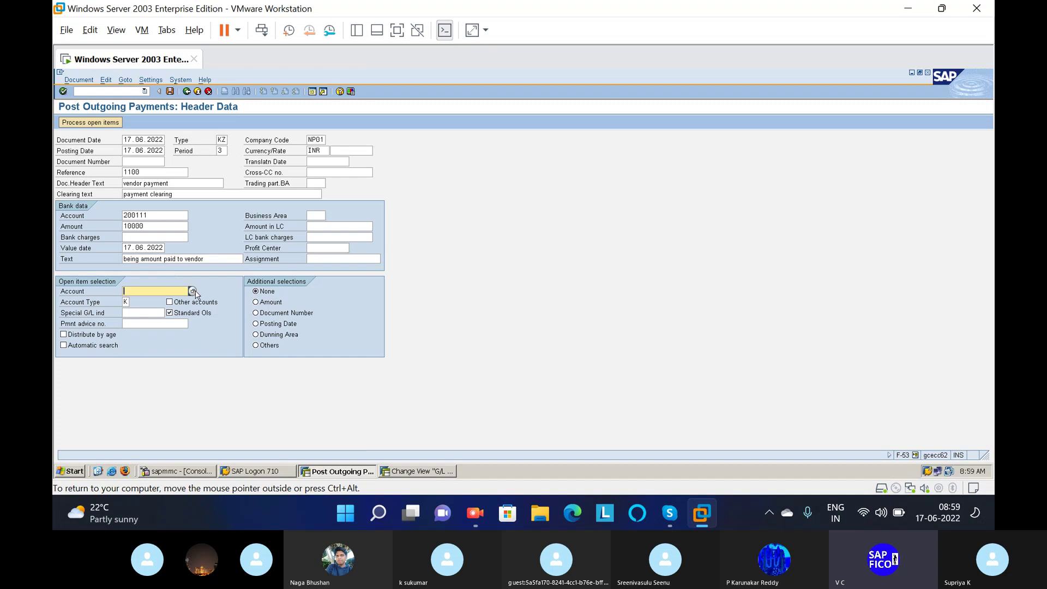
Select vendor SSR Group of companies for the open item selection and process its open items.
click(192, 291)
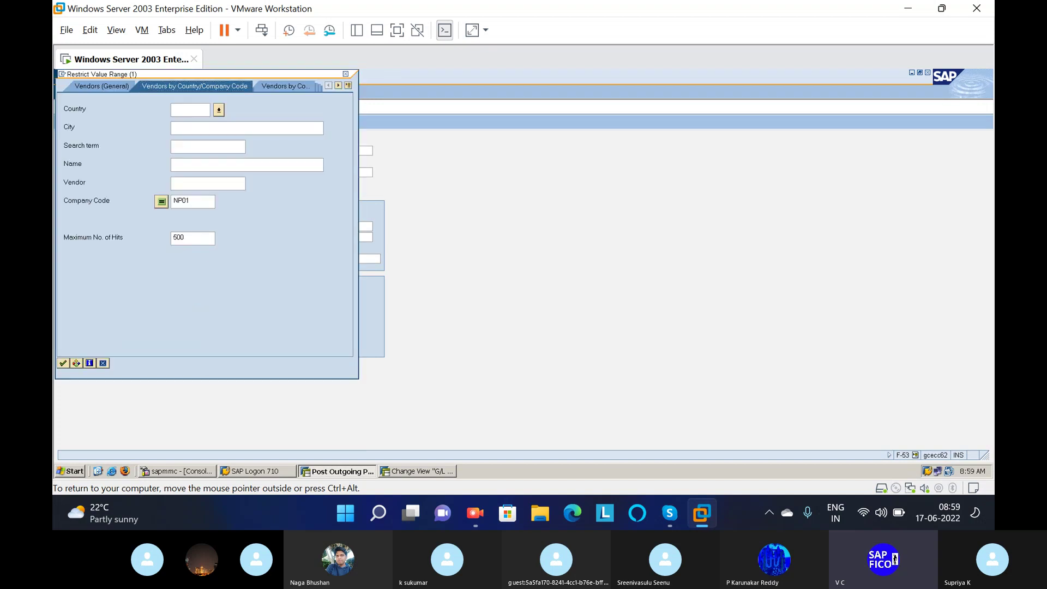
click(185, 185)
key(Return)
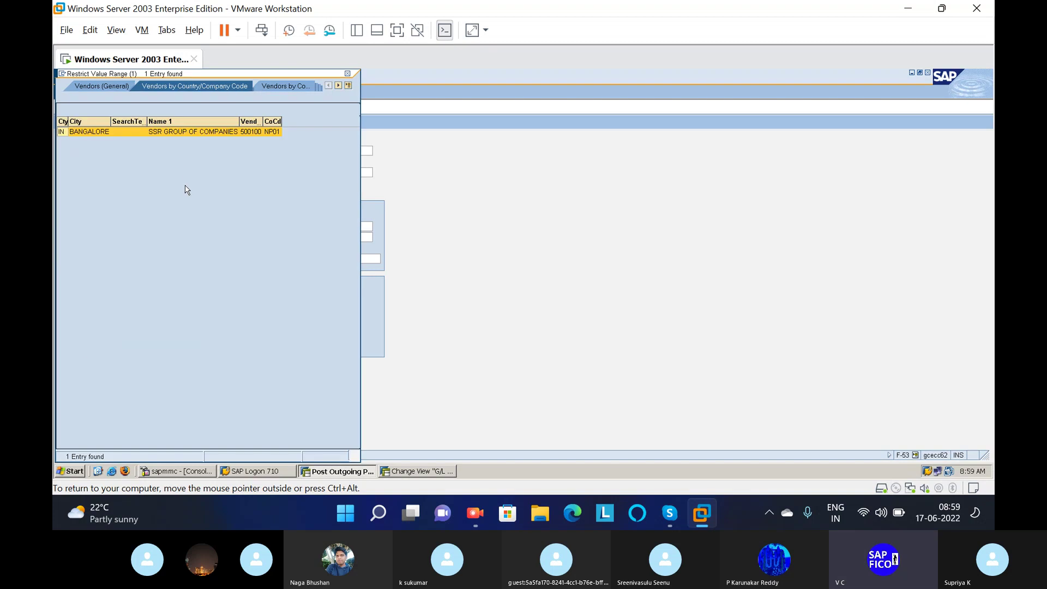
double_click(182, 135)
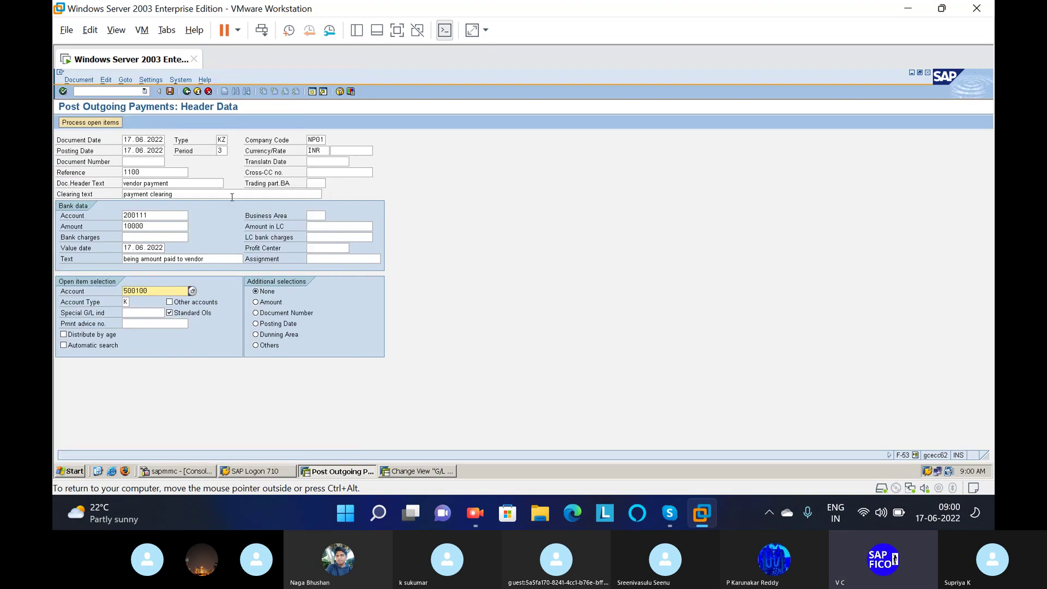
click(98, 123)
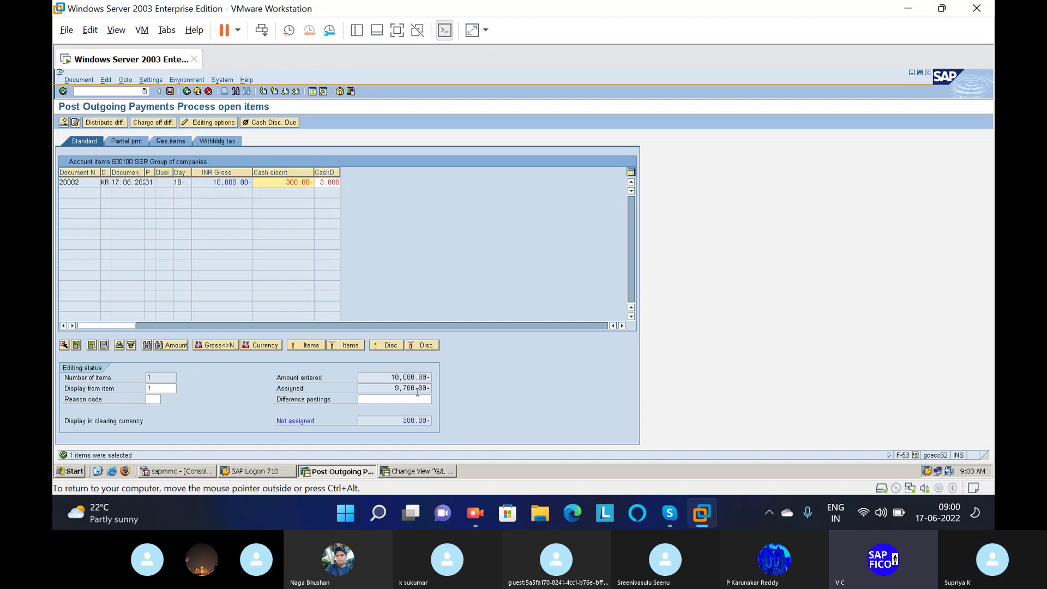
From the document overview, open the BB Outgoing Bank line item and set its amount to 9700 INR.
click(64, 123)
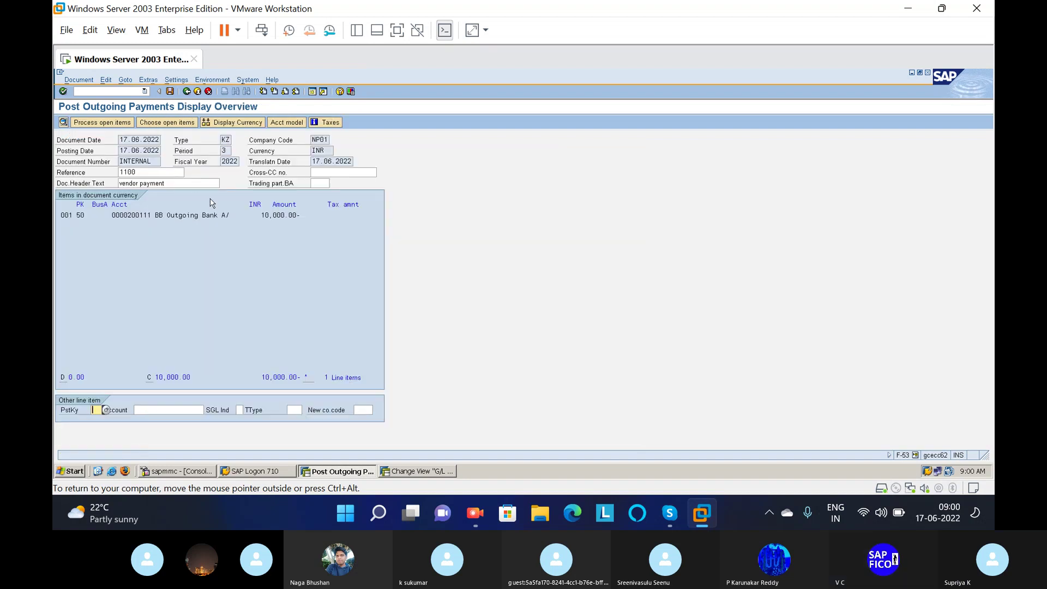
double_click(280, 217)
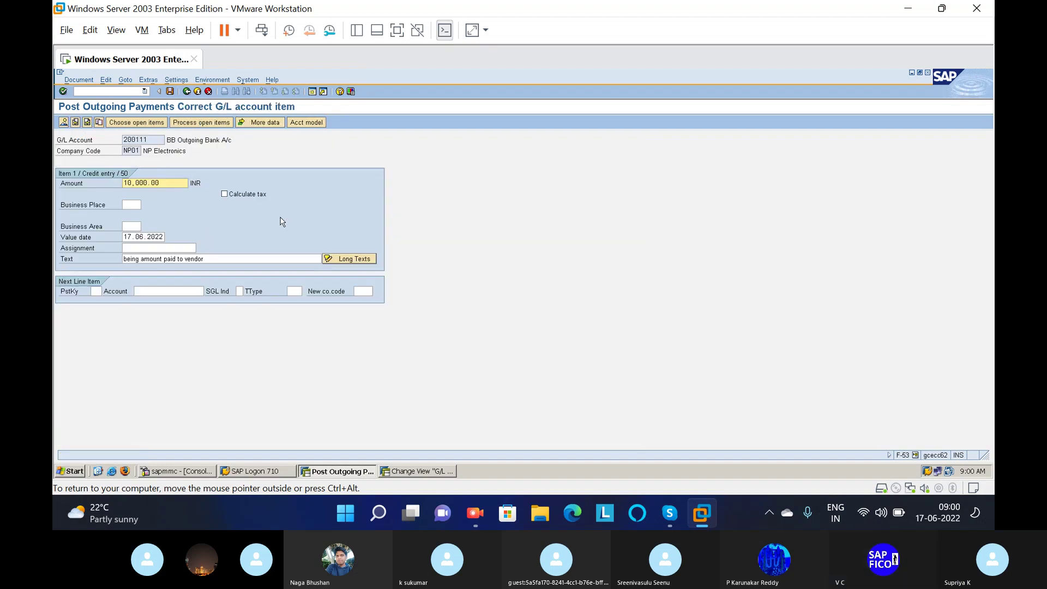
key(BackSpace)
key(BackSpace)
key(BackSpace)
key(BackSpace)
key(BackSpace)
key(BackSpace)
key(BackSpace)
key(BackSpace)
key(BackSpace)
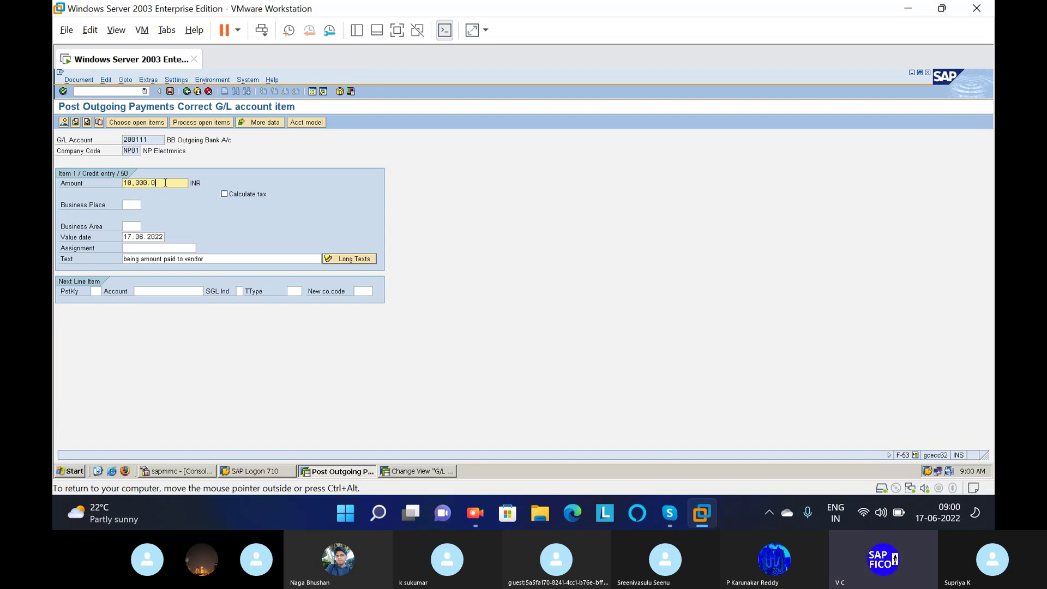
text(9)
text(700)
key(Return)
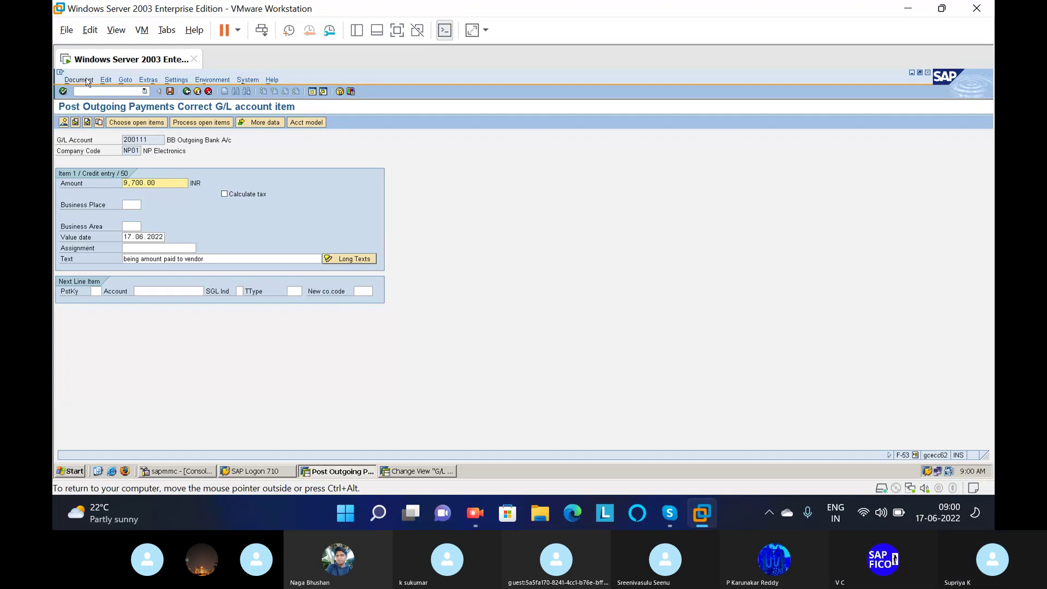
Simulate the outgoing payment document and post it.
click(85, 82)
click(86, 124)
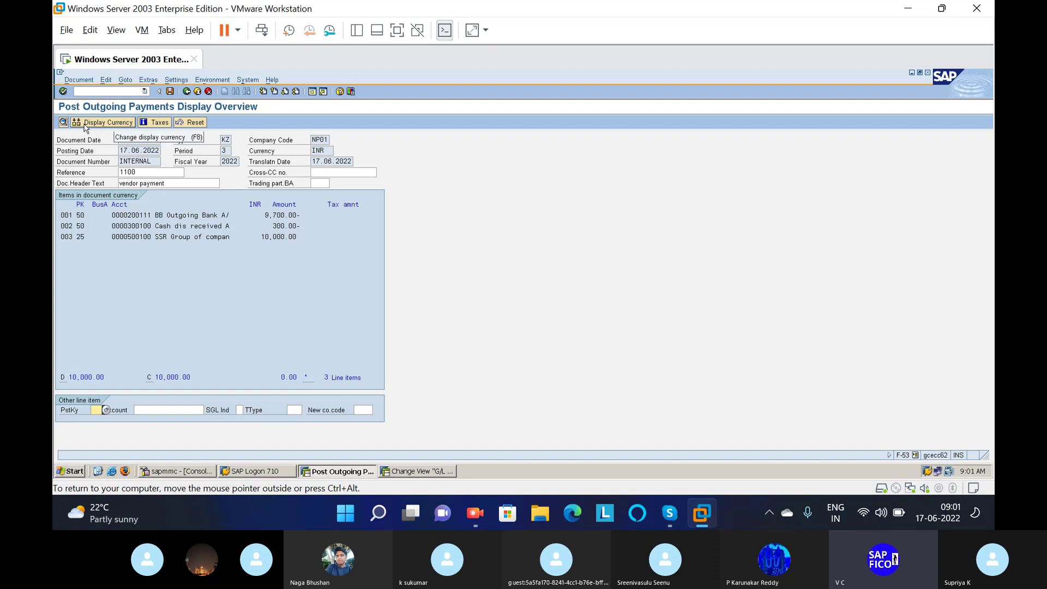
click(171, 93)
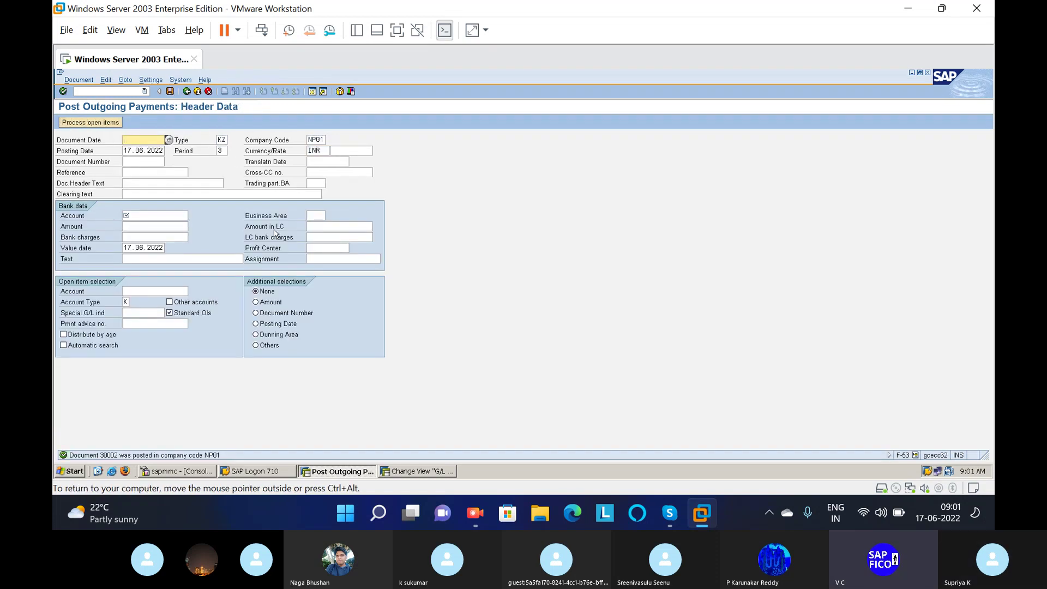
Display the posted outgoing payment document.
click(78, 81)
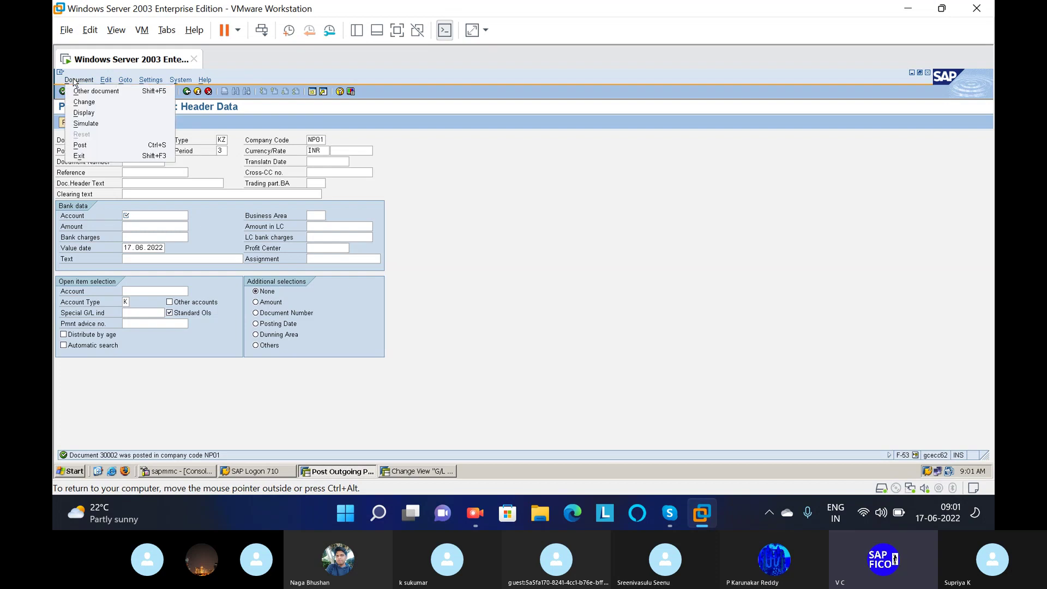
click(78, 113)
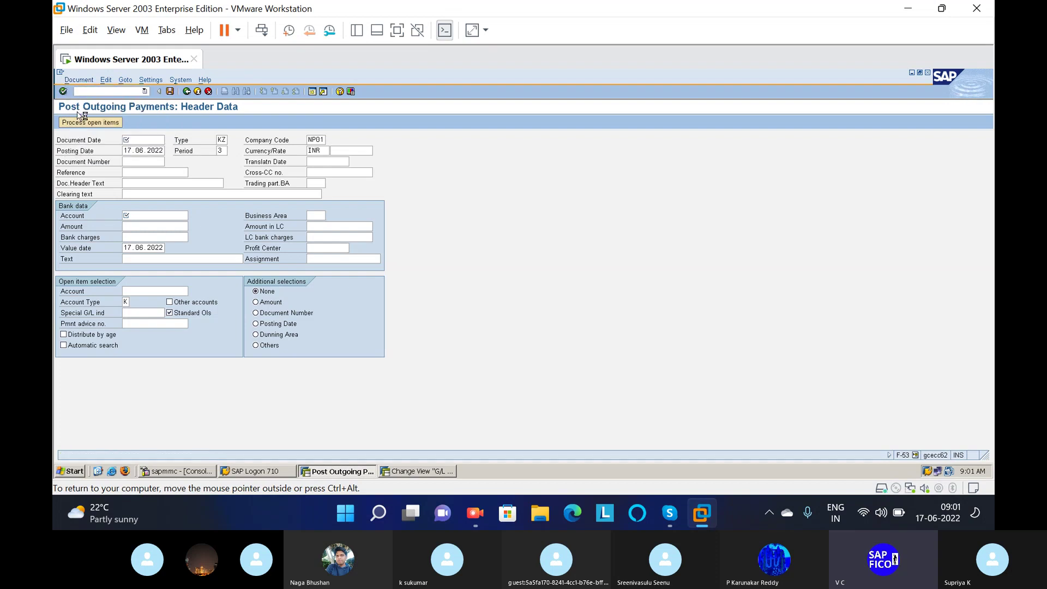